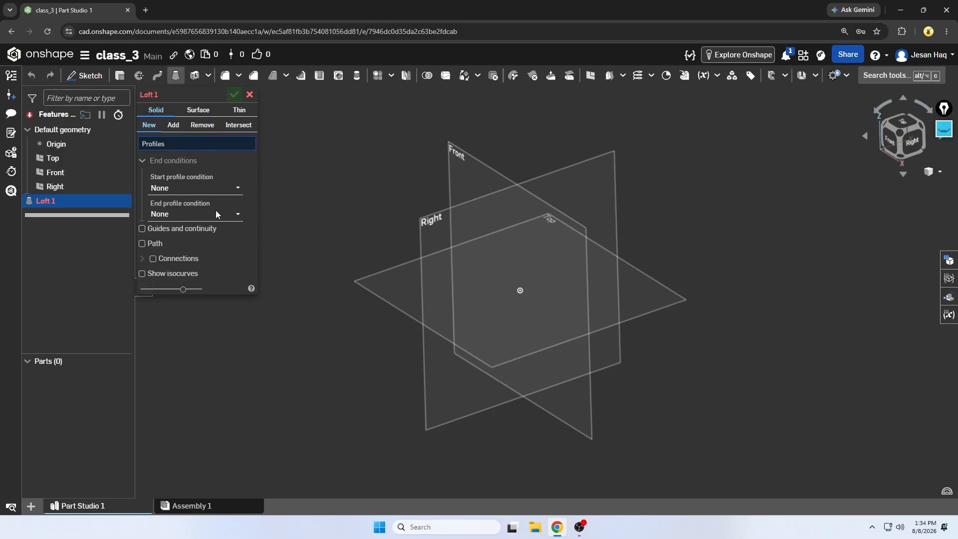
- Cancel the open Loft feature, show the screen annotation layer and erase the old blue drawings from it
click(249, 96)
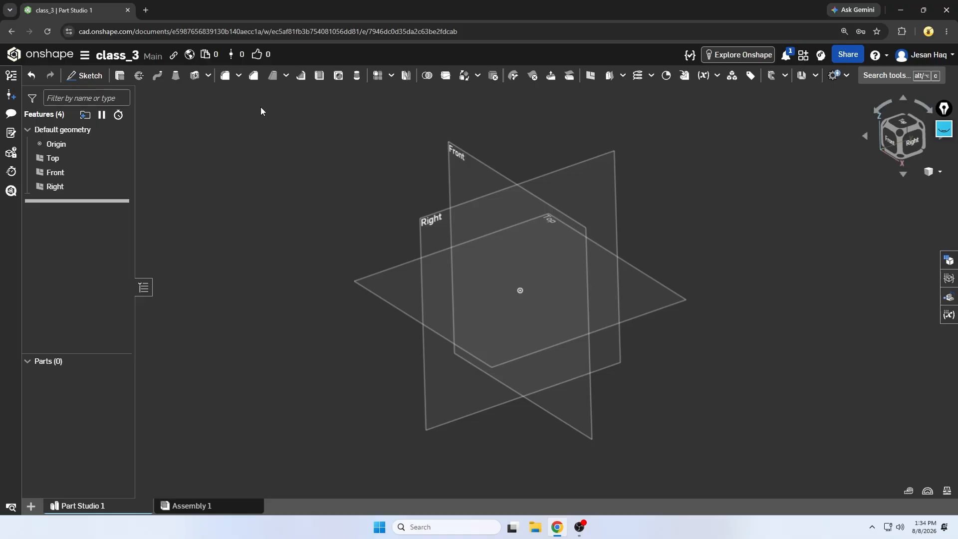
click(944, 131)
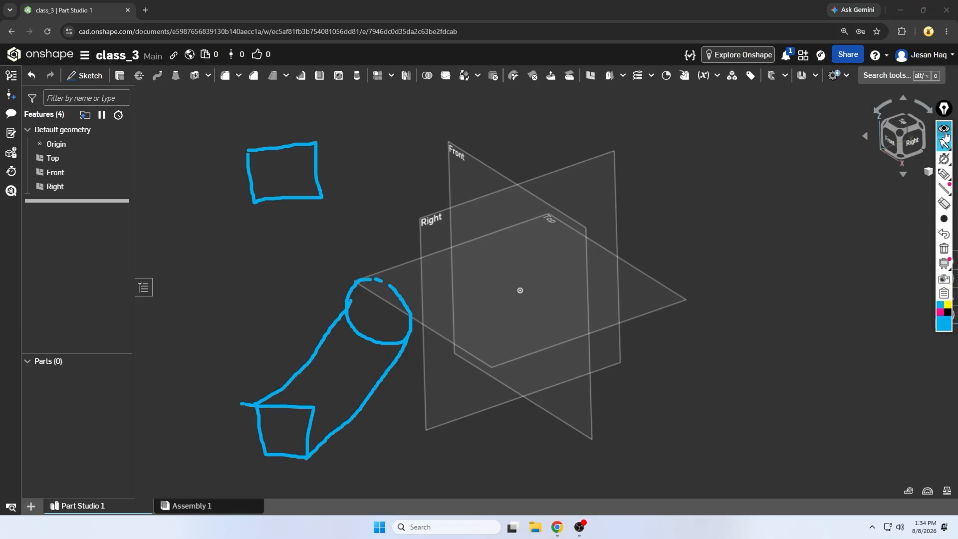
click(945, 203)
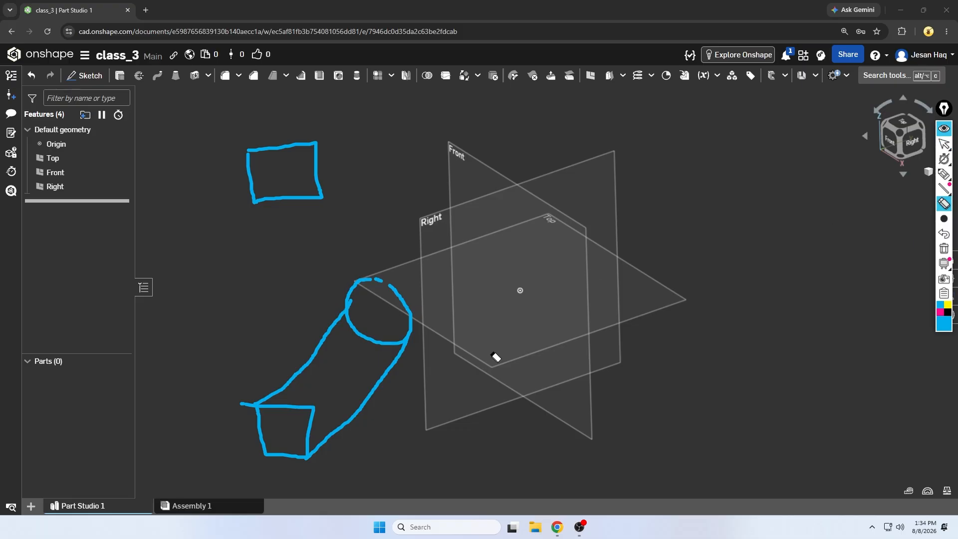
mouse_move(496, 357)
mouse_down()
mouse_move(367, 216)
mouse_move(381, 328)
mouse_move(268, 134)
mouse_up()
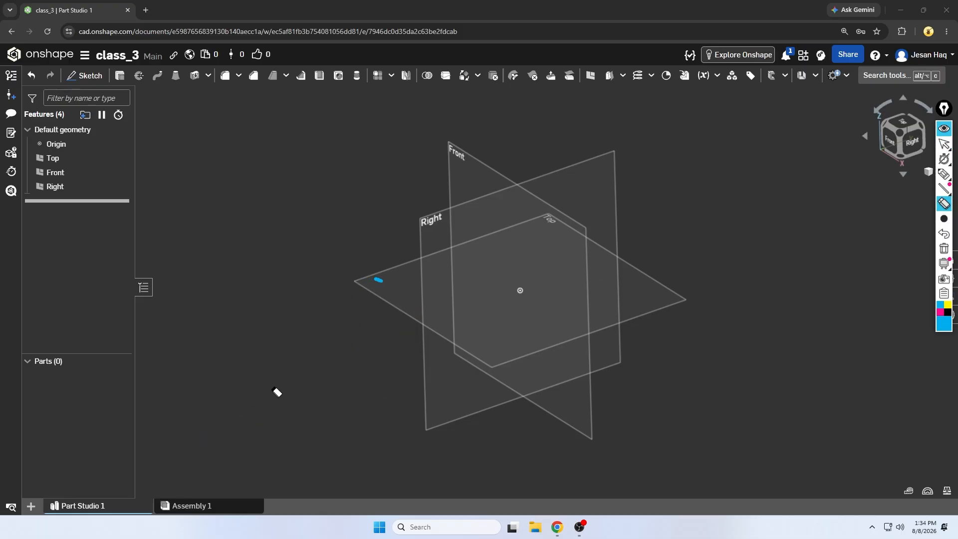
- Annotate the screen with a freehand blue square, a circle above it and a second square above the circle as example loft profiles
click(944, 174)
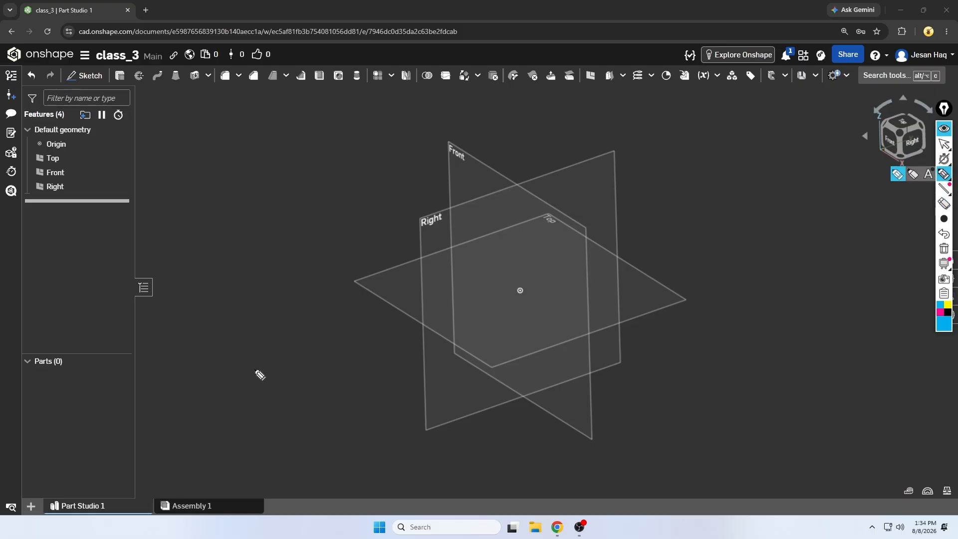
mouse_move(254, 370)
mouse_down()
mouse_move(360, 370)
mouse_move(365, 454)
mouse_move(260, 455)
mouse_move(256, 371)
mouse_up()
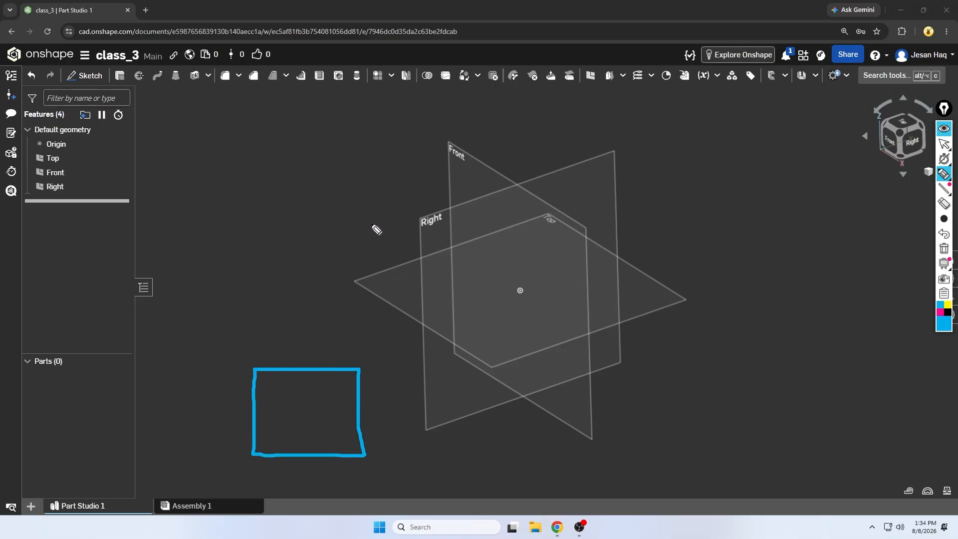
mouse_move(442, 180)
mouse_down()
mouse_move(434, 185)
mouse_move(439, 257)
mouse_move(480, 189)
mouse_move(446, 178)
mouse_up()
drag(218, 35, 222, 134)
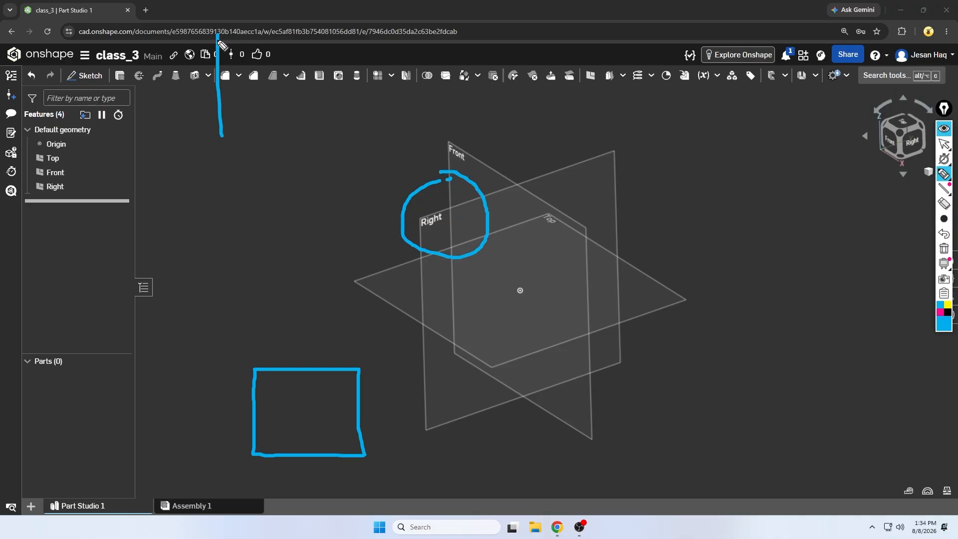
mouse_move(222, 39)
mouse_down()
mouse_move(349, 36)
mouse_move(353, 123)
mouse_move(228, 140)
mouse_up()
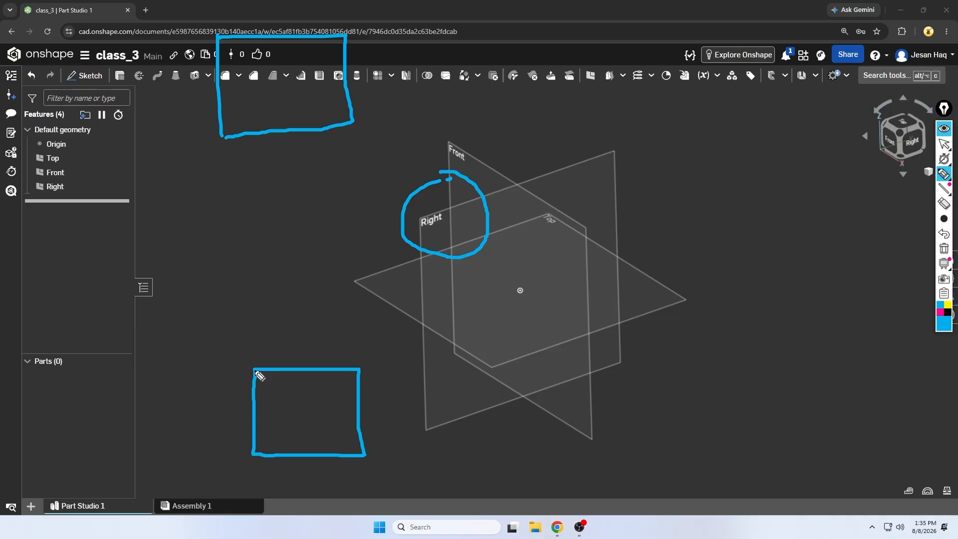
- Connect the annotated squares to the circle with freehand curves illustrating a loft, and hide the annotations
mouse_move(258, 372)
mouse_down()
mouse_move(352, 320)
mouse_move(399, 215)
mouse_up()
mouse_move(363, 456)
mouse_down()
mouse_move(499, 280)
mouse_move(489, 229)
mouse_up()
mouse_move(401, 216)
mouse_down()
mouse_move(336, 159)
mouse_move(236, 132)
mouse_up()
mouse_move(494, 228)
mouse_down()
mouse_move(377, 43)
mouse_move(347, 34)
mouse_up()
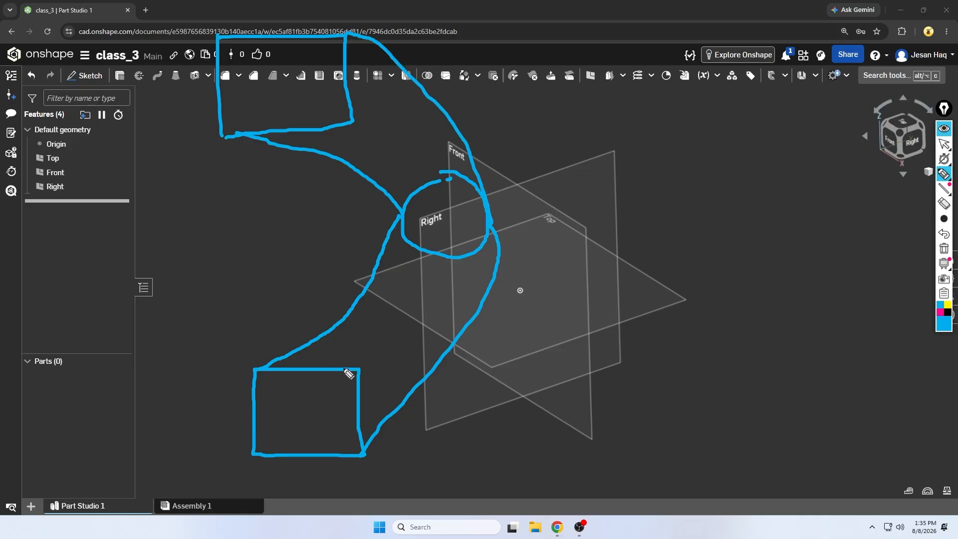
mouse_move(358, 370)
mouse_down()
mouse_move(403, 341)
mouse_move(445, 252)
mouse_up()
drag(442, 186, 358, 119)
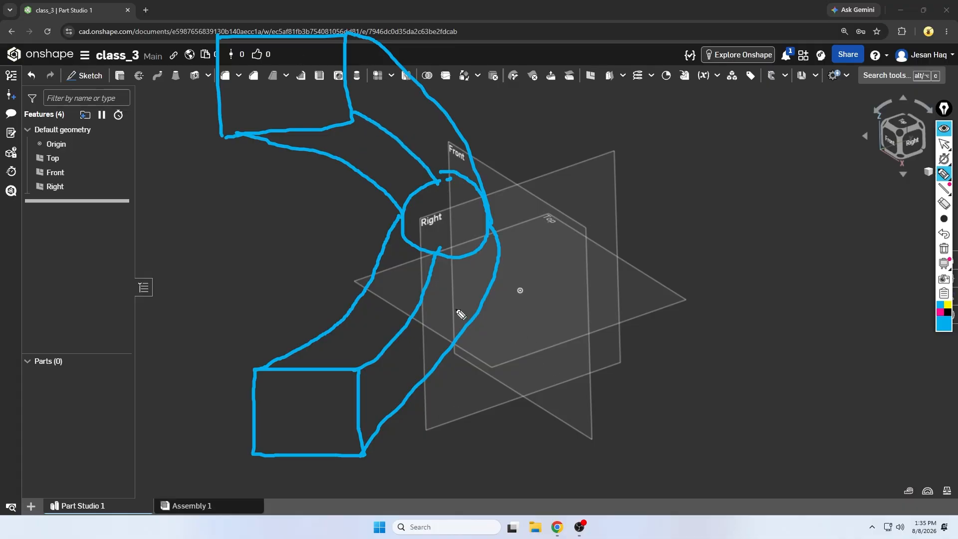
drag(397, 233, 343, 163)
drag(311, 144, 316, 146)
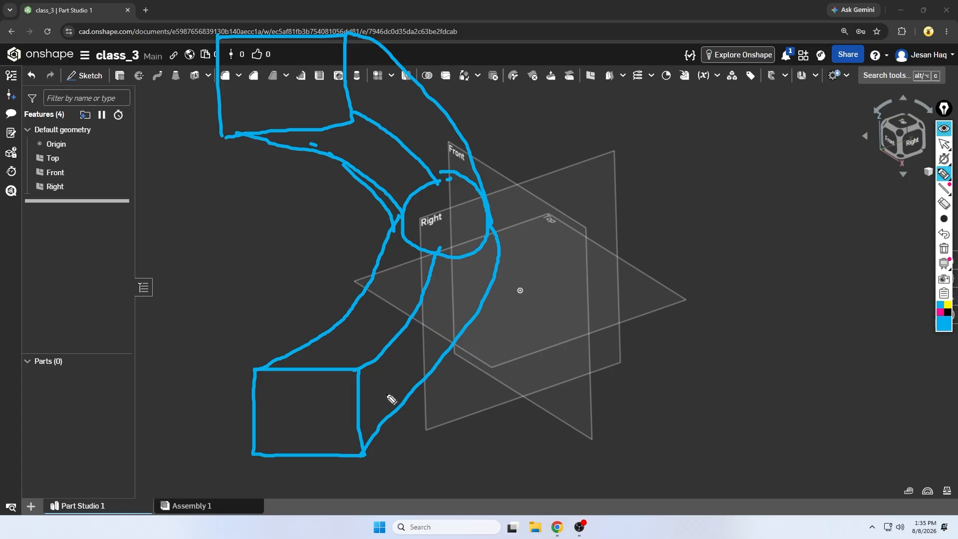
click(946, 130)
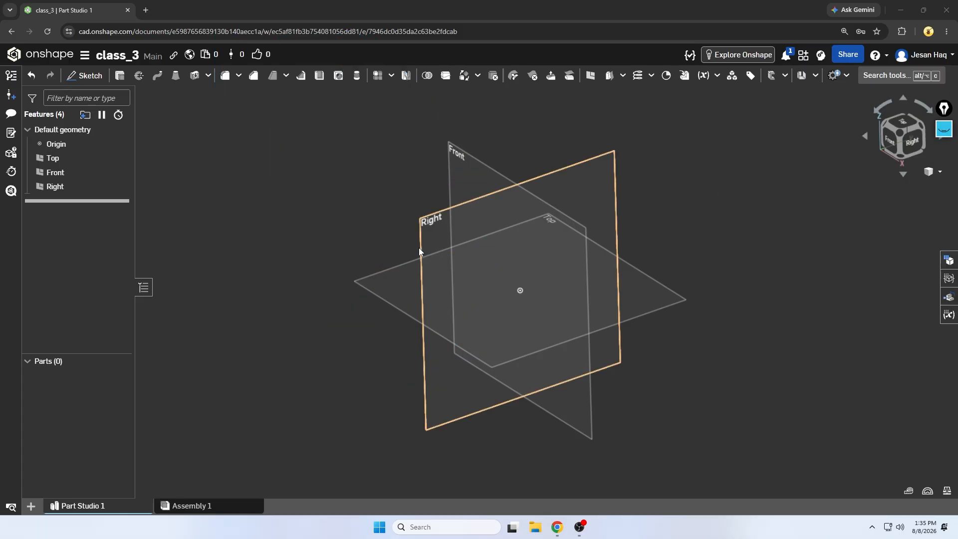
- On the Top plane, sketch a six-sided Inscribed polygon centred on the origin, with an inner circle of about 106 mm diameter
click(88, 81)
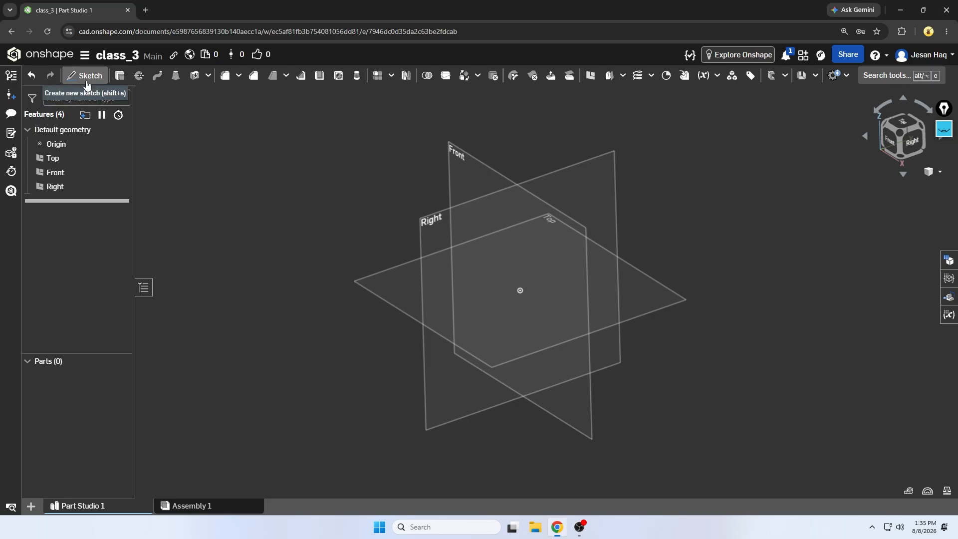
click(376, 285)
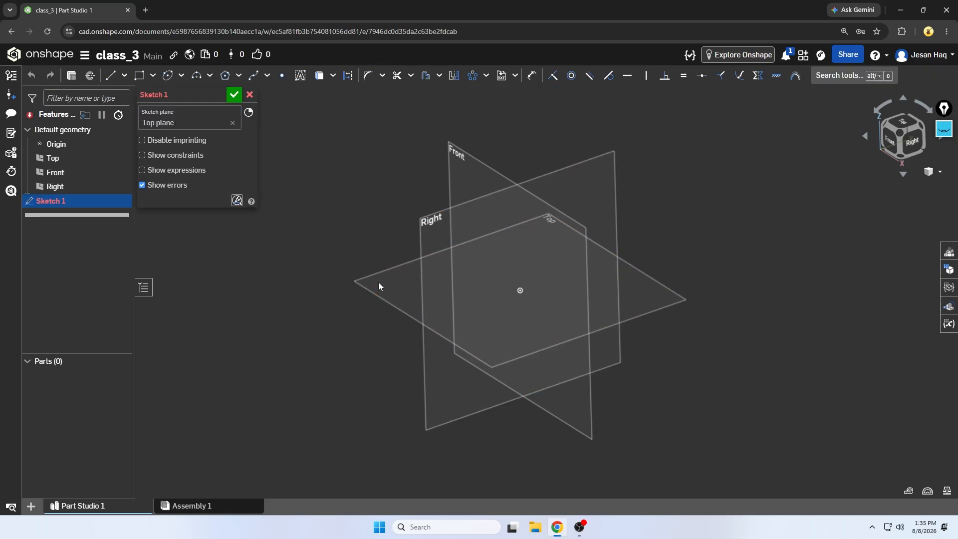
click(902, 126)
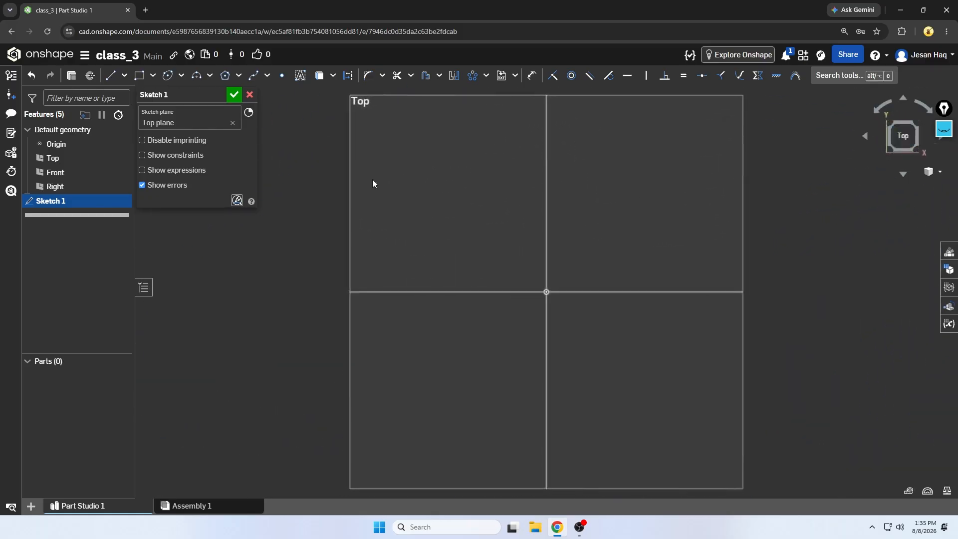
click(231, 82)
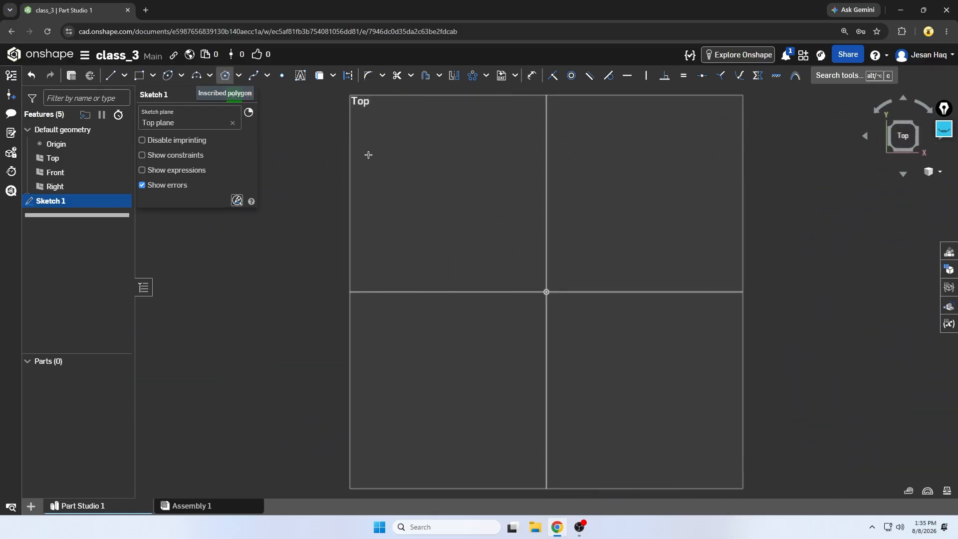
click(546, 292)
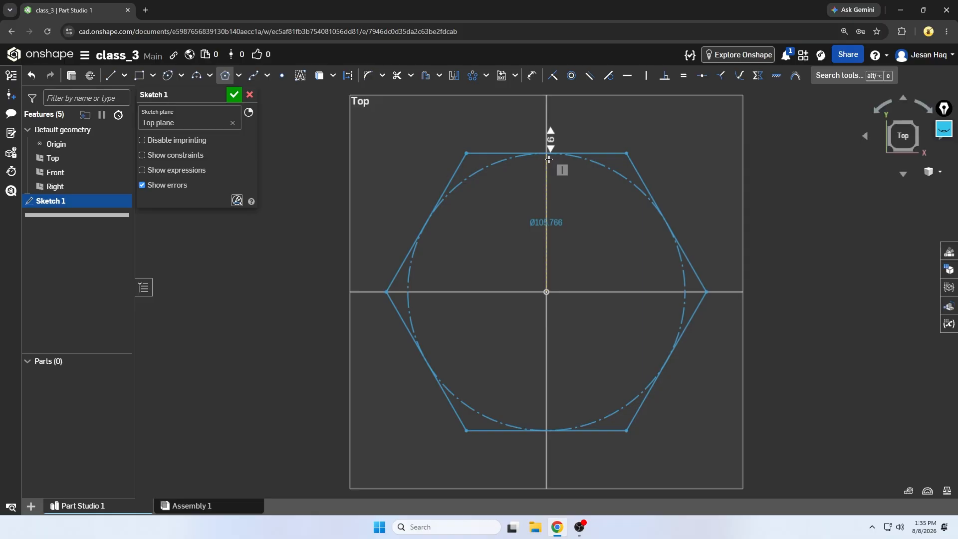
key(Down)
key(Down)
key(Down)
click(544, 150)
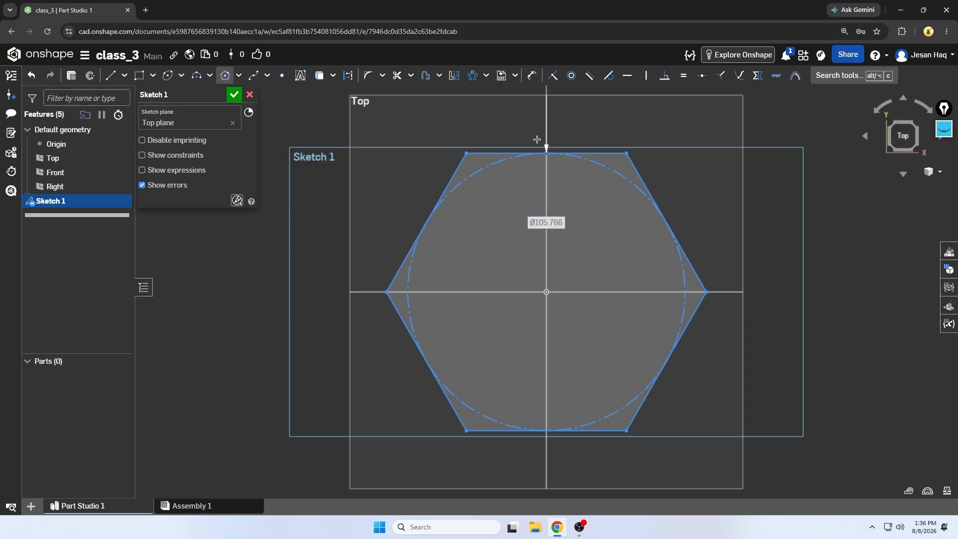
- Set the diameter of the hexagon's inner construction circle to 100 mm and finish the sketch
key(d)
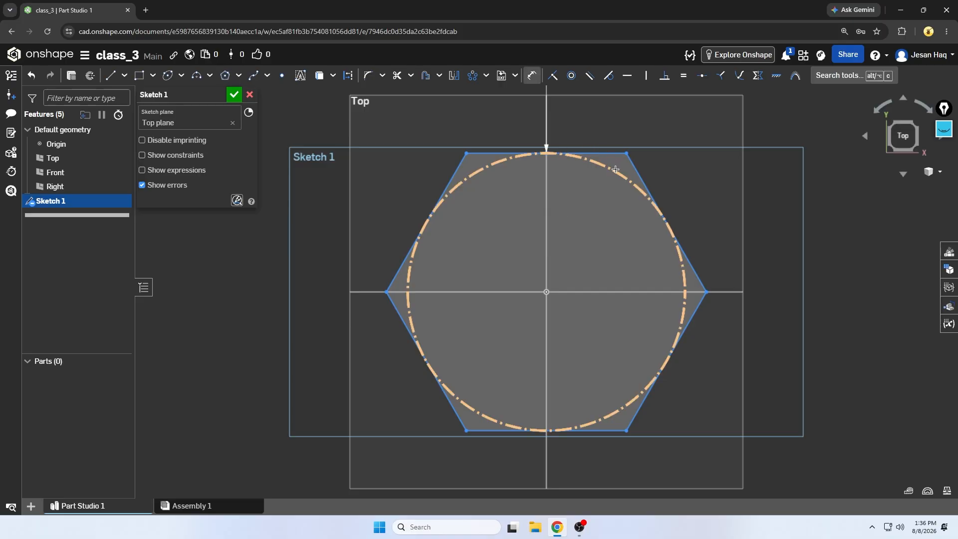
click(589, 160)
click(721, 136)
text(100)
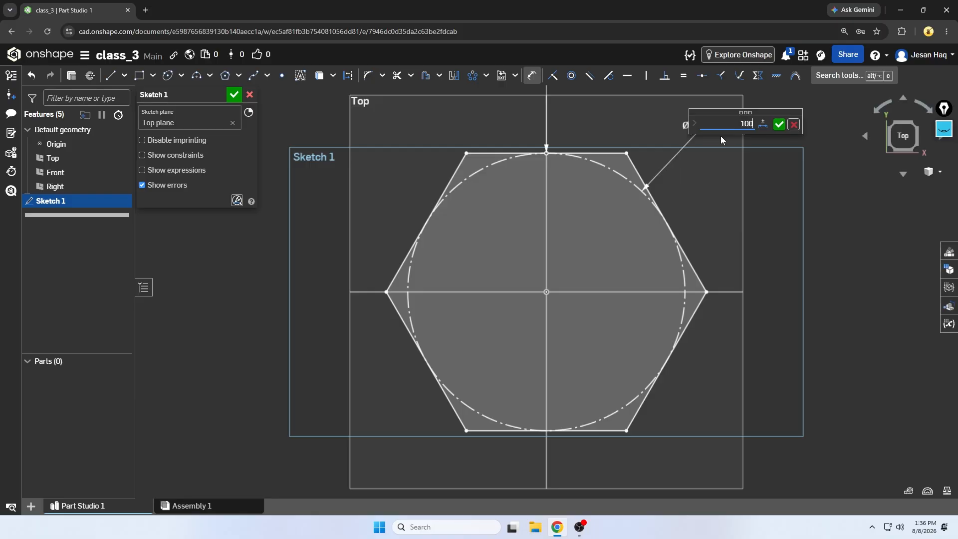
key(Return)
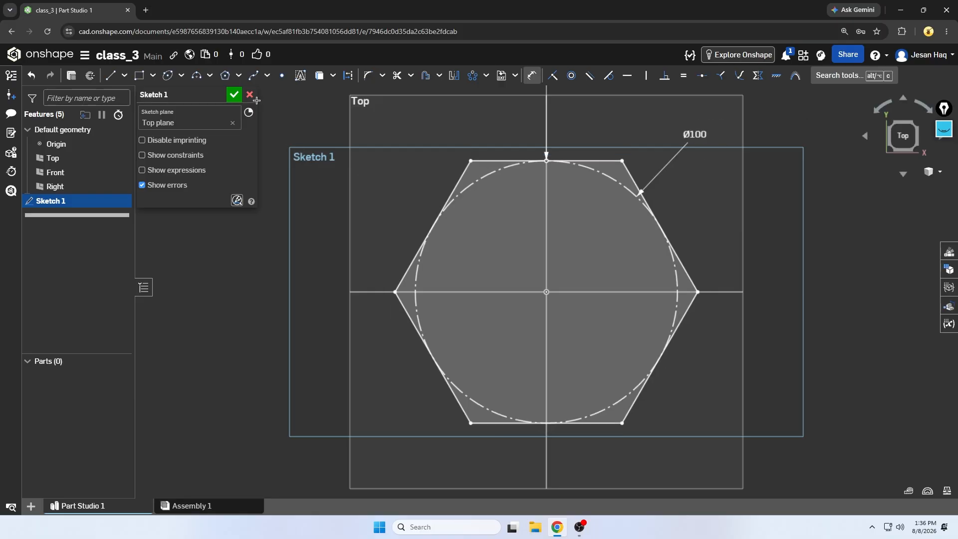
click(235, 95)
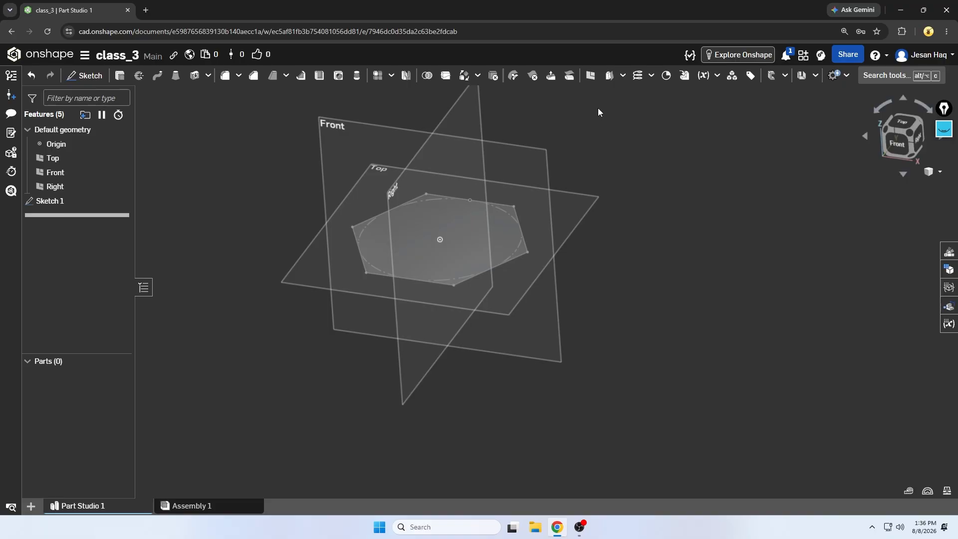
- Create a plane offset 200 mm above the Top plane
middle_drag(602, 107, 628, 151)
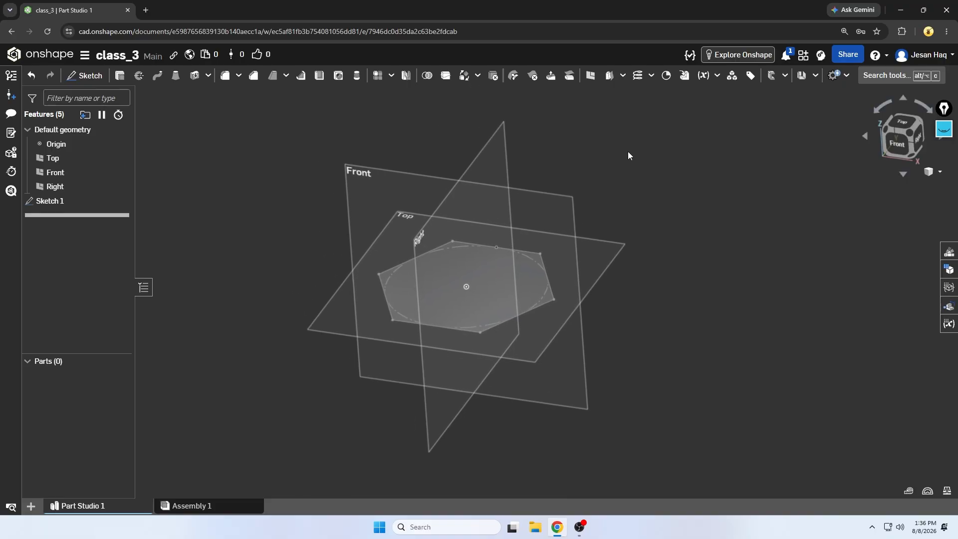
click(590, 76)
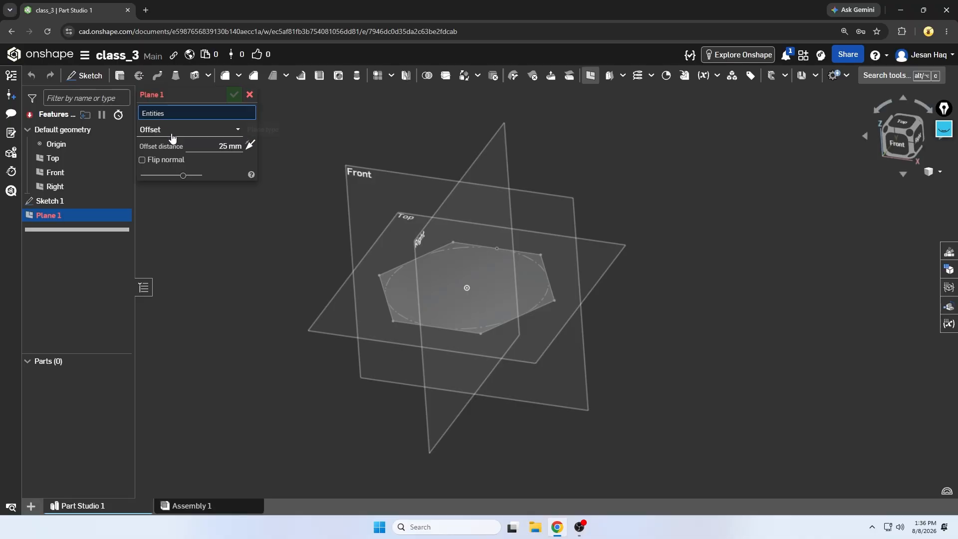
click(327, 310)
click(231, 156)
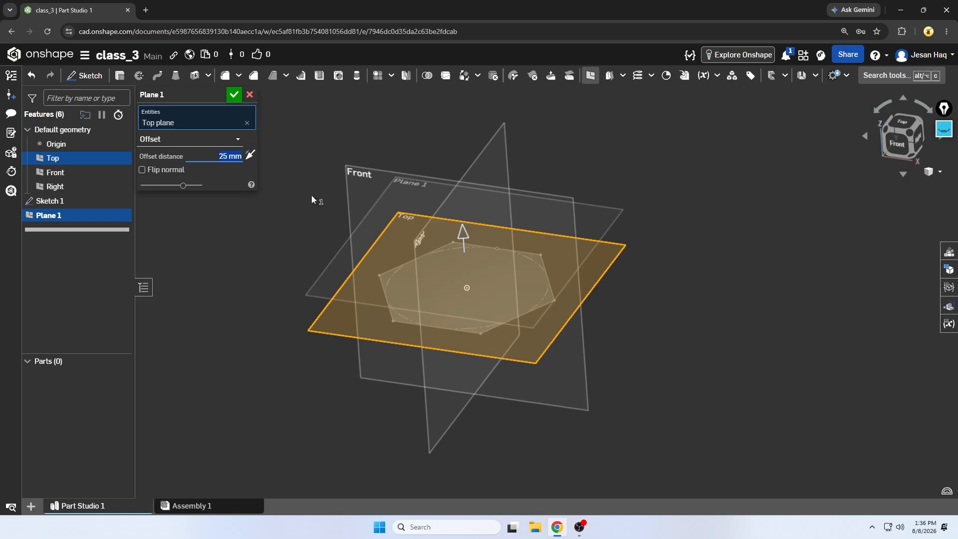
text(200)
key(Return)
scroll(546, 250, down, 3)
middle_drag(544, 258, 564, 314)
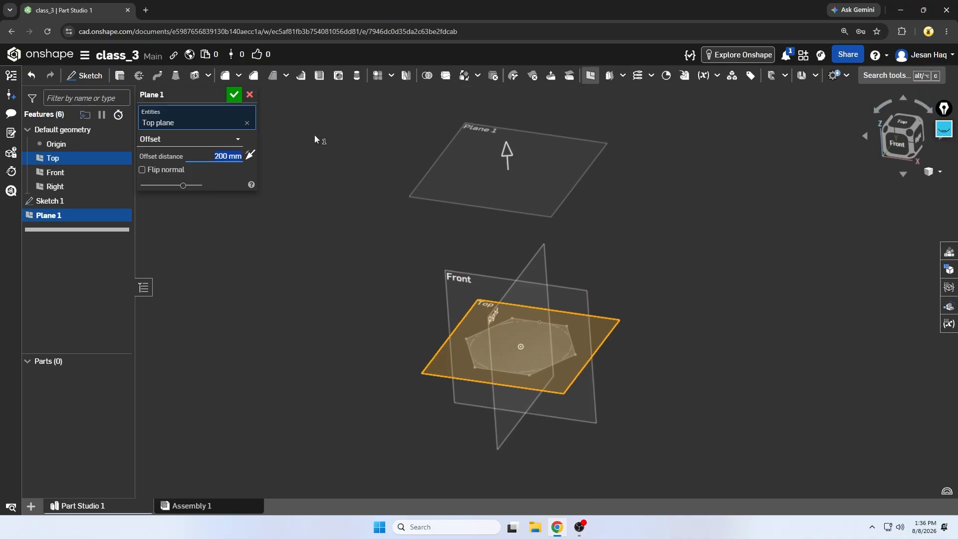
click(235, 95)
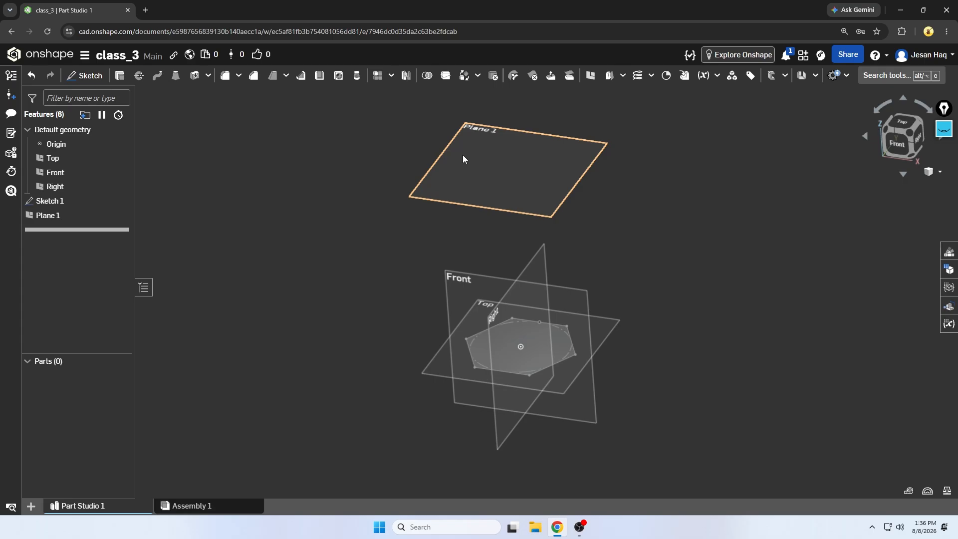
- Start a sketch on the offset plane and draw a centre point circle of about 99 mm diameter at the origin
click(85, 75)
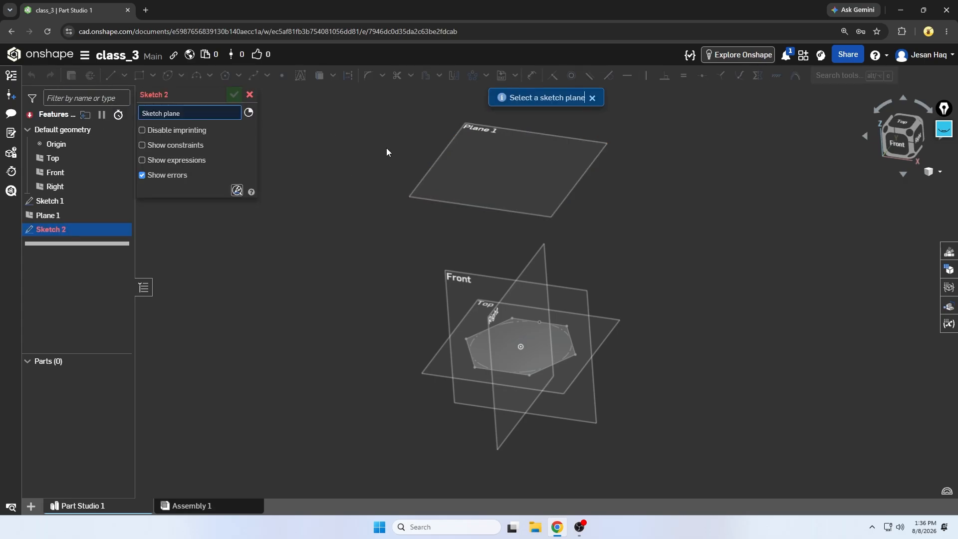
click(520, 189)
click(900, 127)
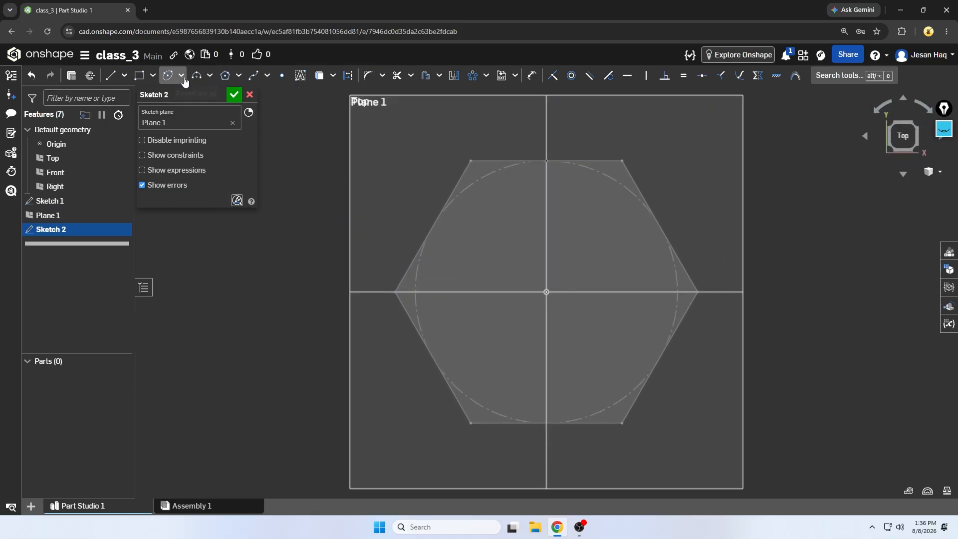
click(182, 77)
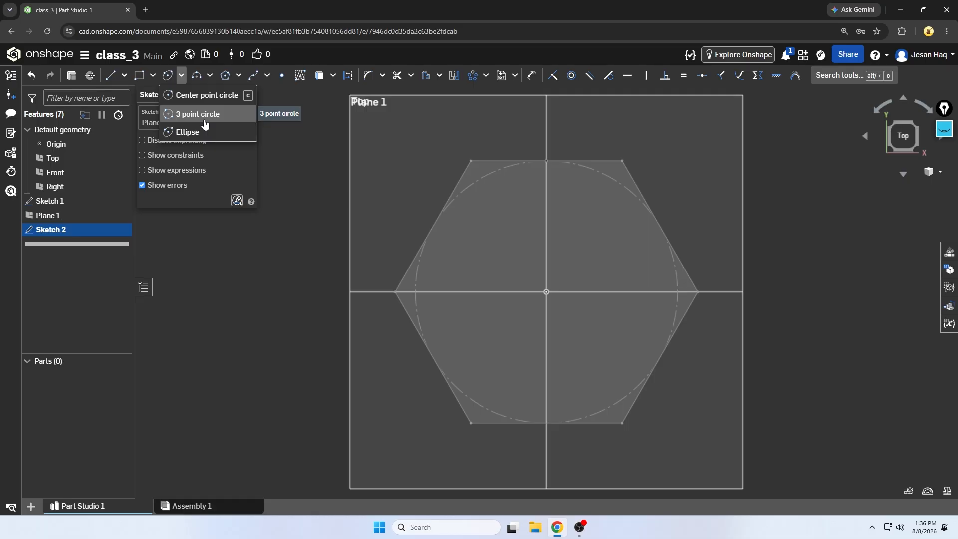
click(200, 95)
click(546, 292)
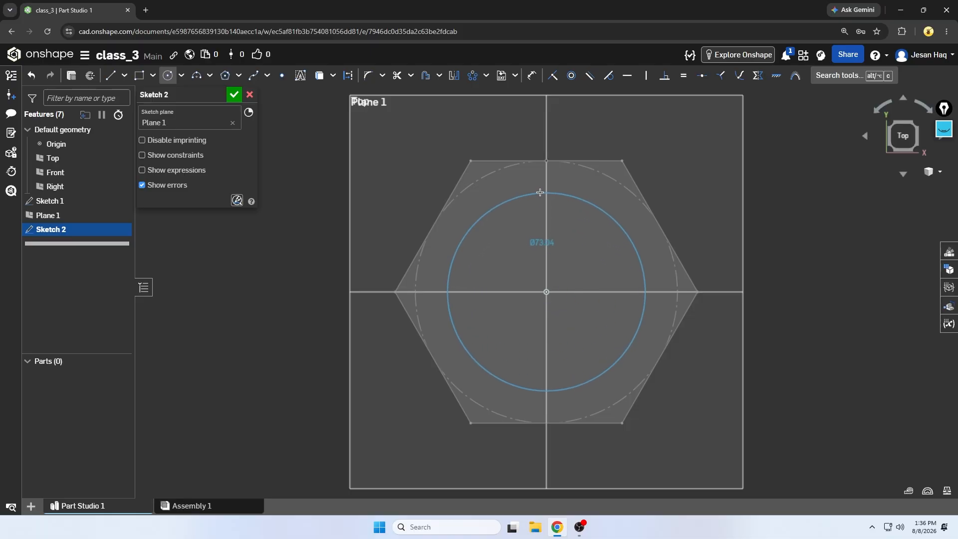
click(547, 163)
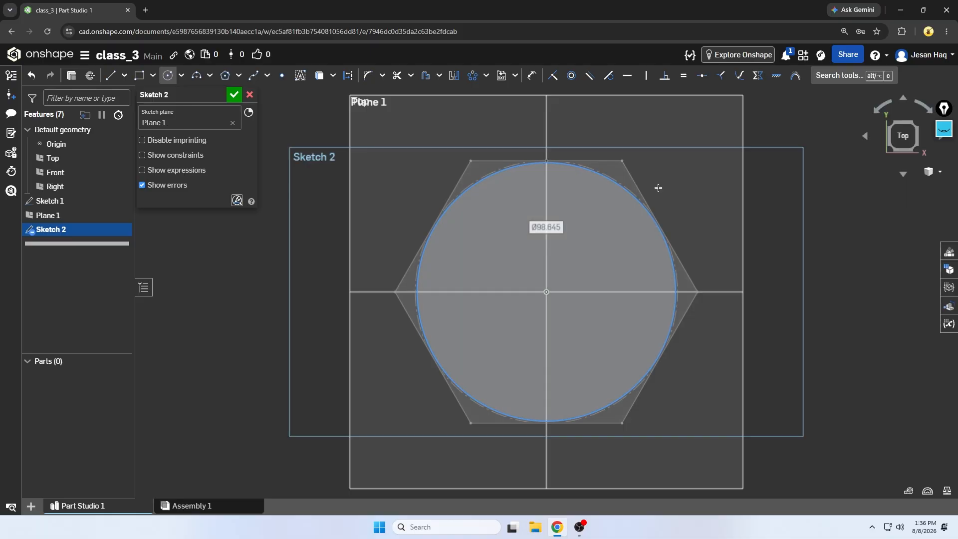
- Set the diameter of the circle on the offset plane to 100 mm
middle_drag(710, 190, 672, 210)
key(d)
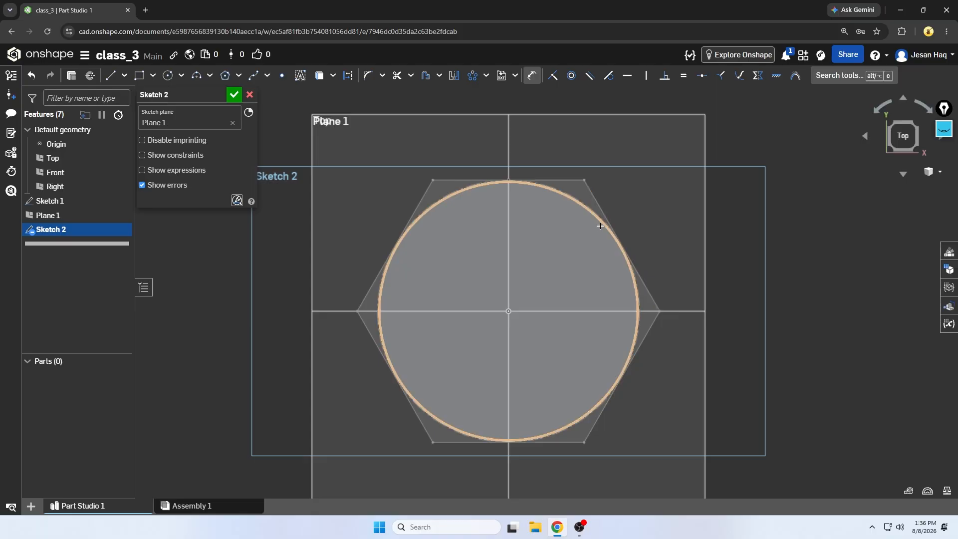
click(615, 231)
click(652, 208)
text(100)
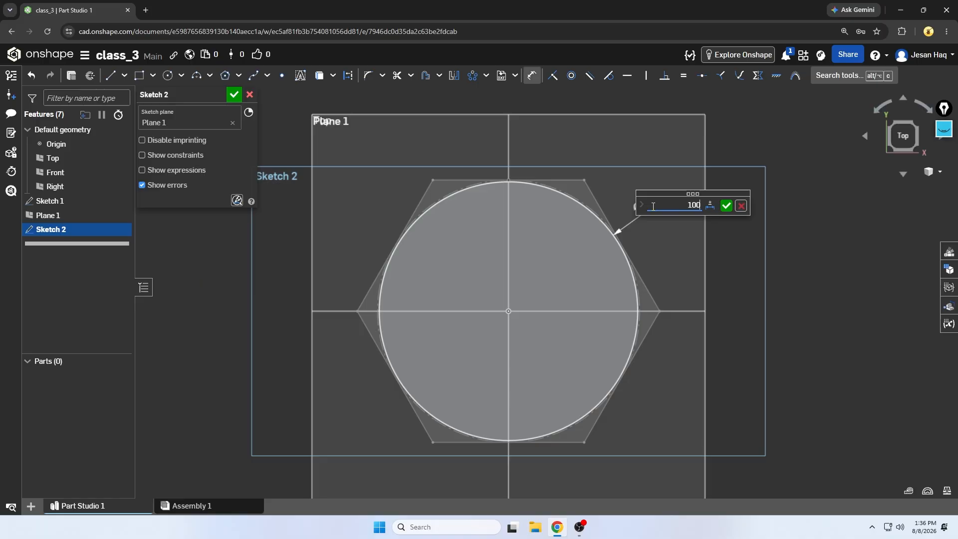
key(Return)
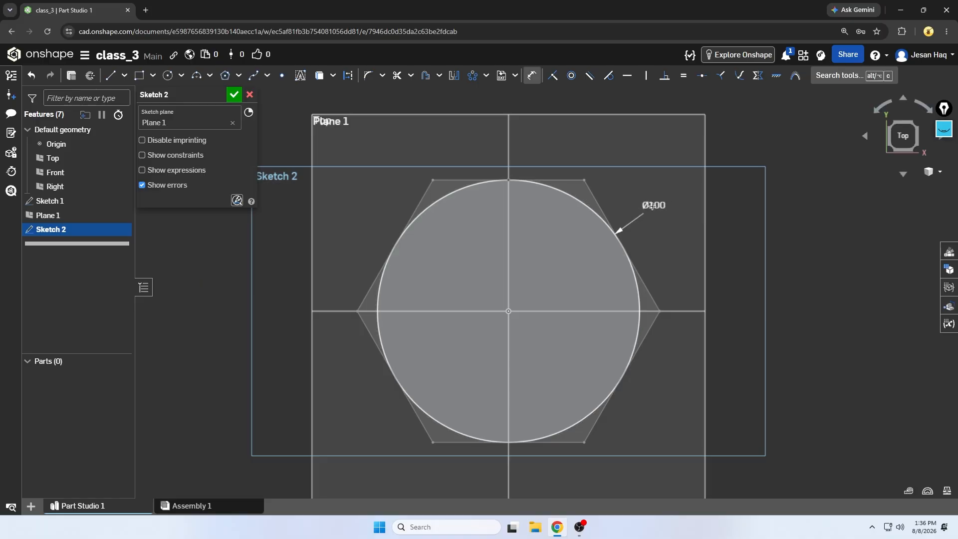
- Finish the circle sketch and loft a new solid from the hexagon profile to the circle on the offset plane
click(234, 94)
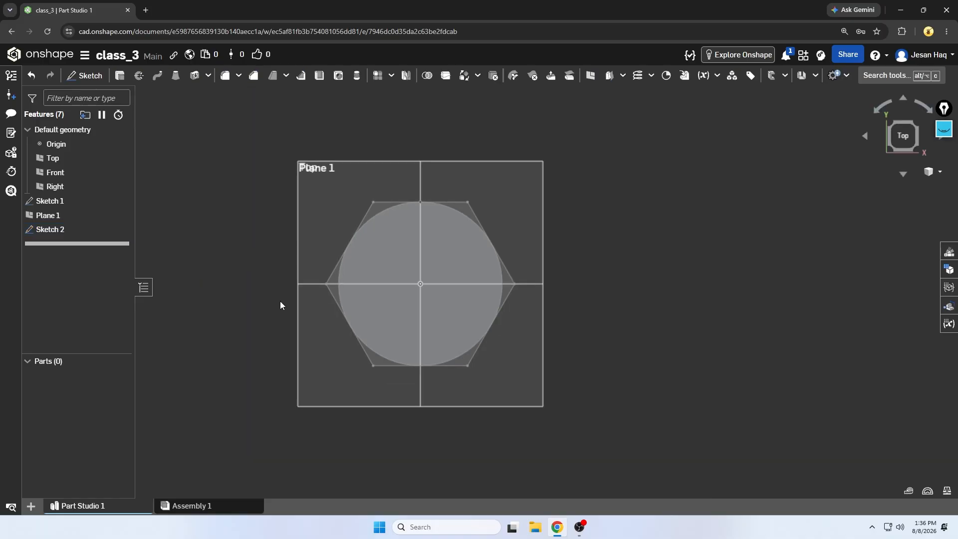
right_drag(440, 319, 504, 354)
middle_drag(504, 354, 558, 306)
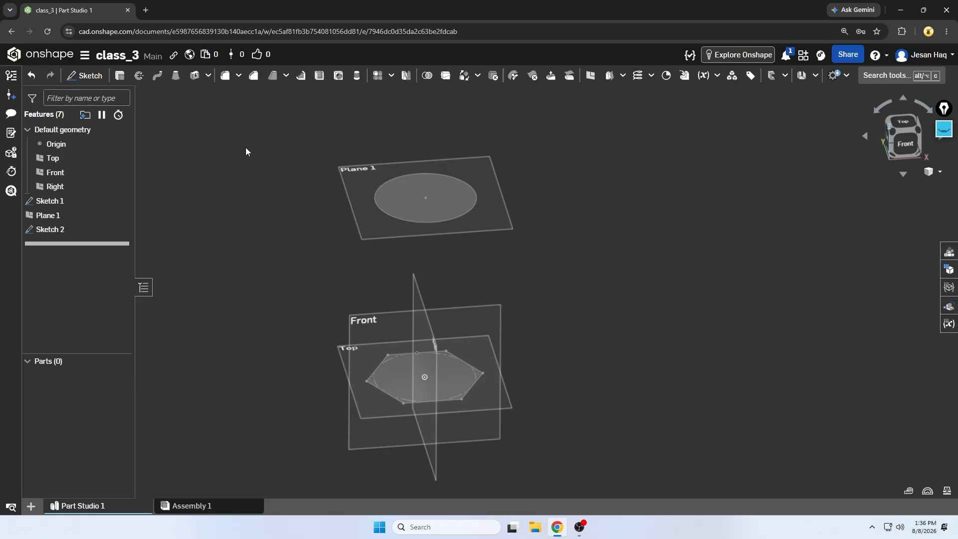
click(175, 75)
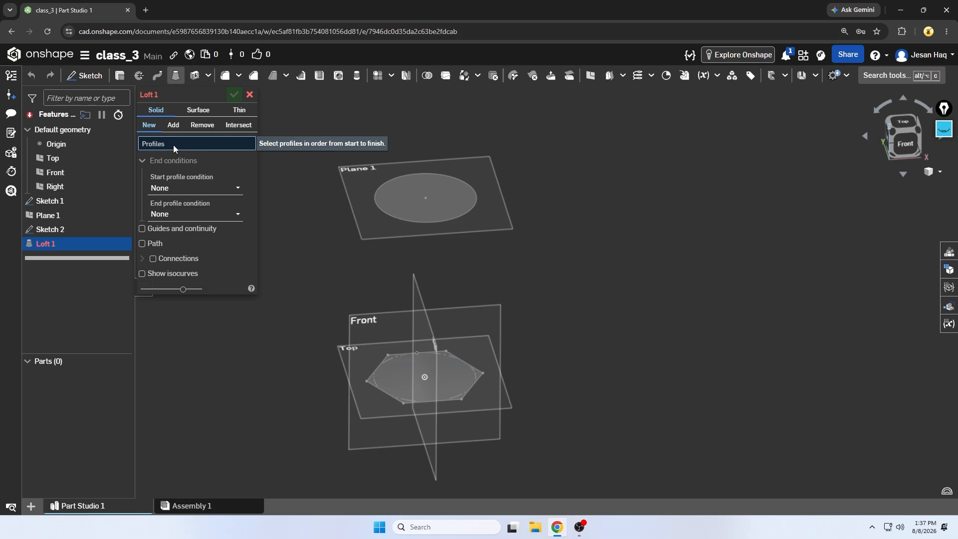
click(439, 385)
click(433, 220)
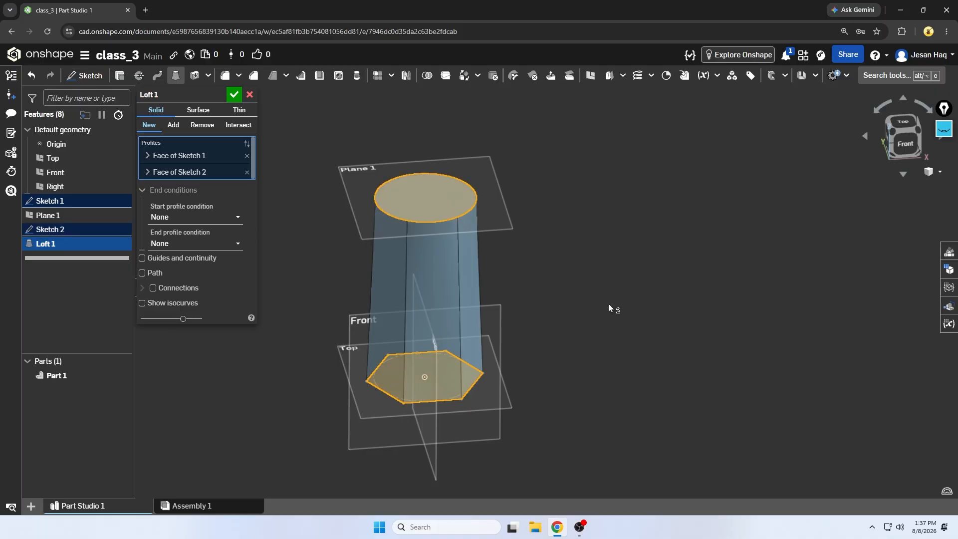
right_drag(574, 316, 570, 359)
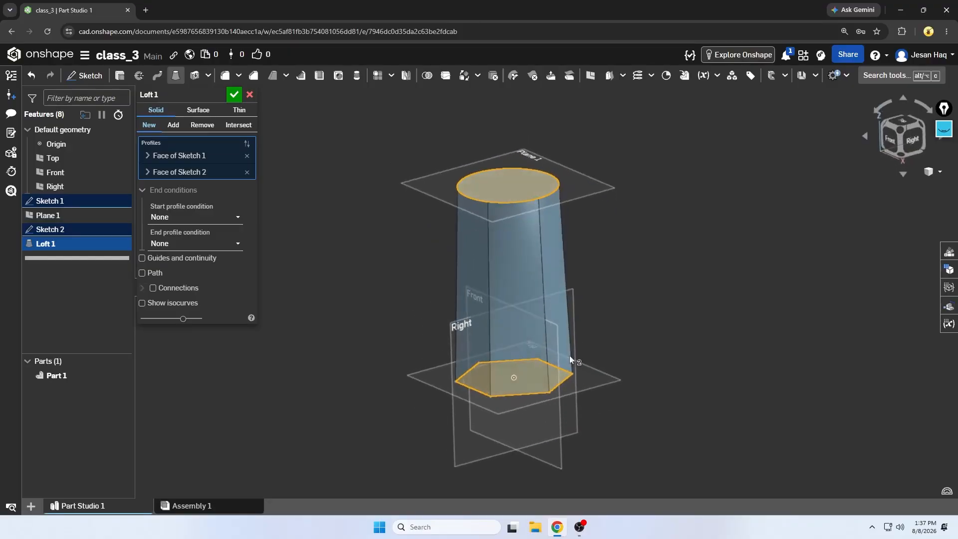
click(234, 94)
right_drag(403, 322, 380, 334)
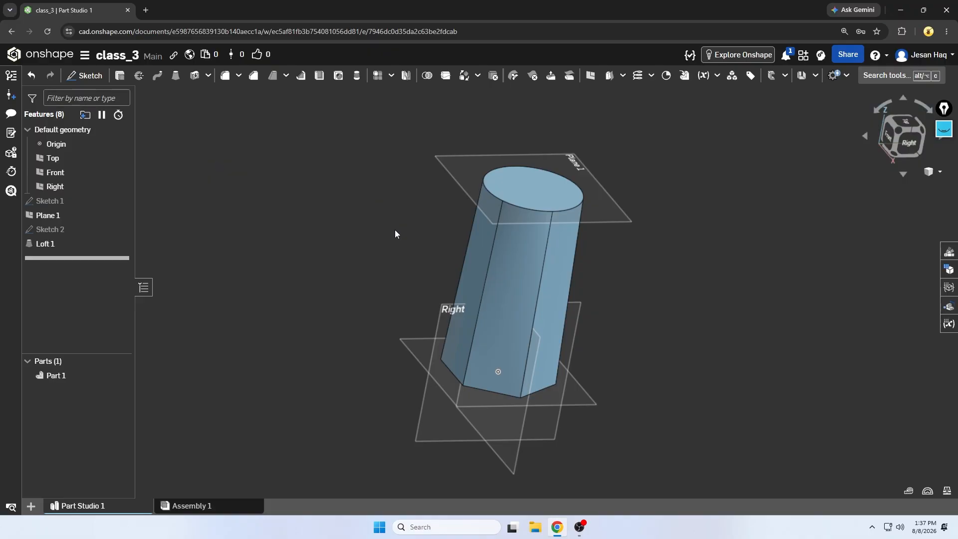
right_drag(396, 234, 679, 194)
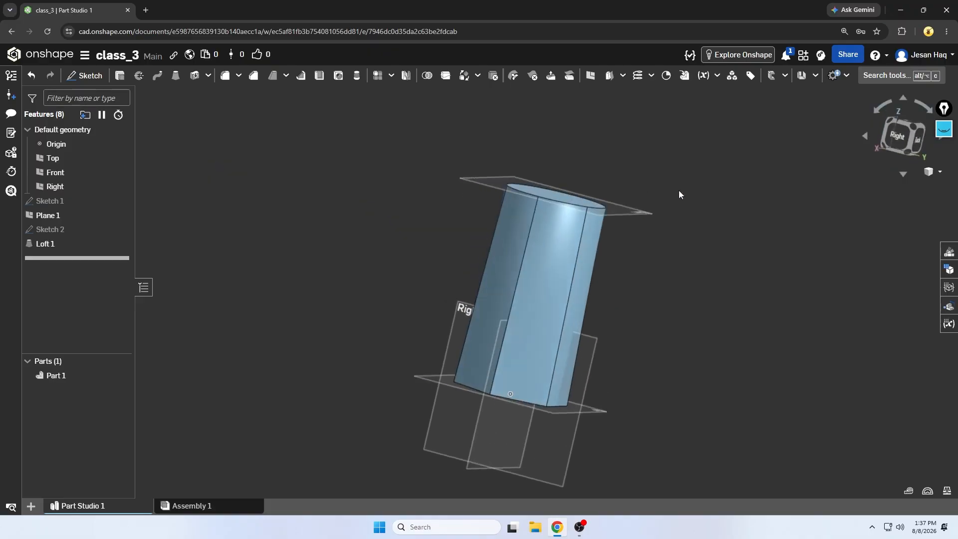
click(176, 75)
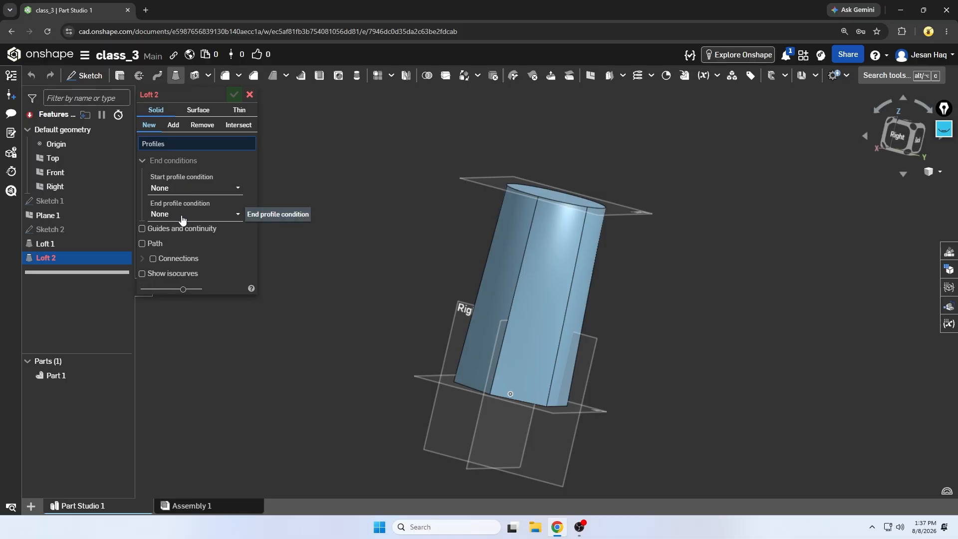
right_drag(322, 220, 307, 238)
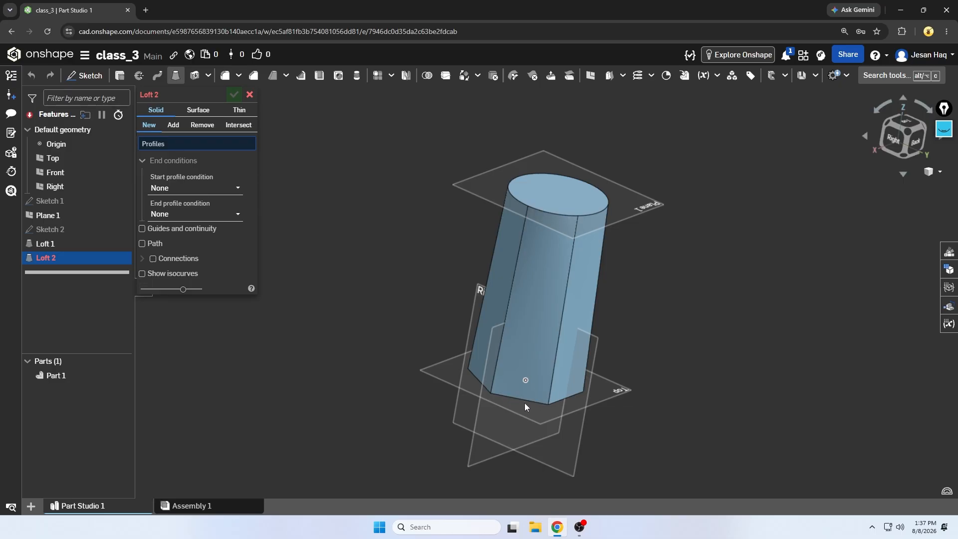
click(184, 189)
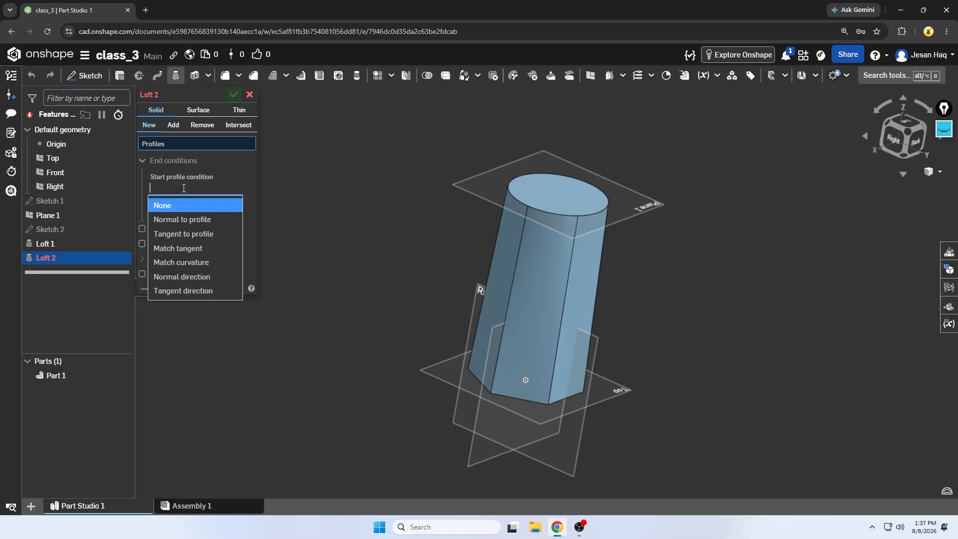
click(189, 222)
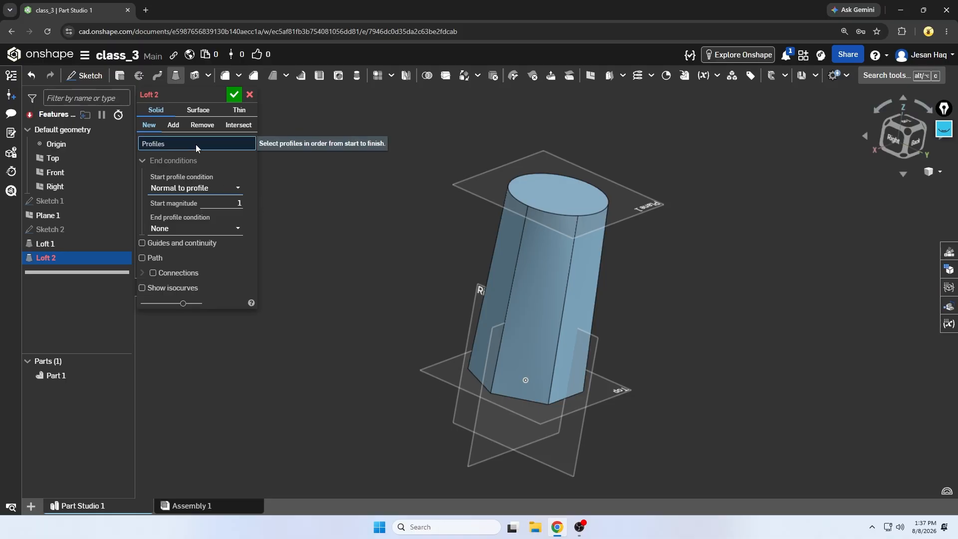
click(250, 100)
- Edit the existing loft and set its start profile condition to Normal to profile
right_click(67, 244)
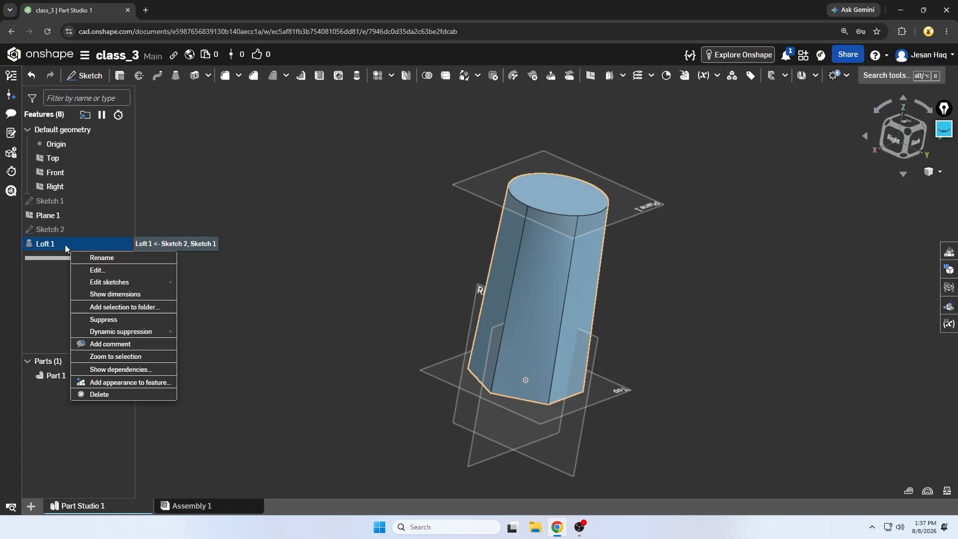
click(124, 273)
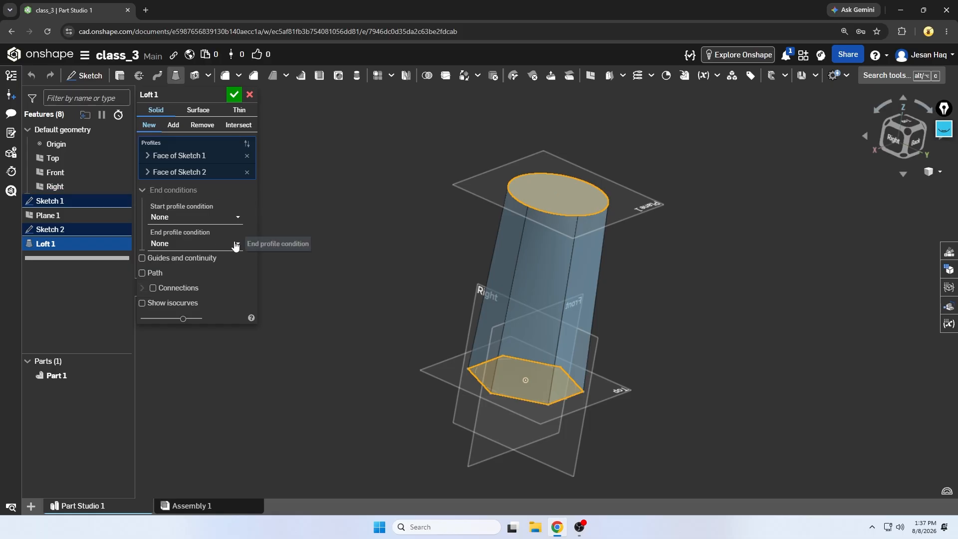
click(189, 218)
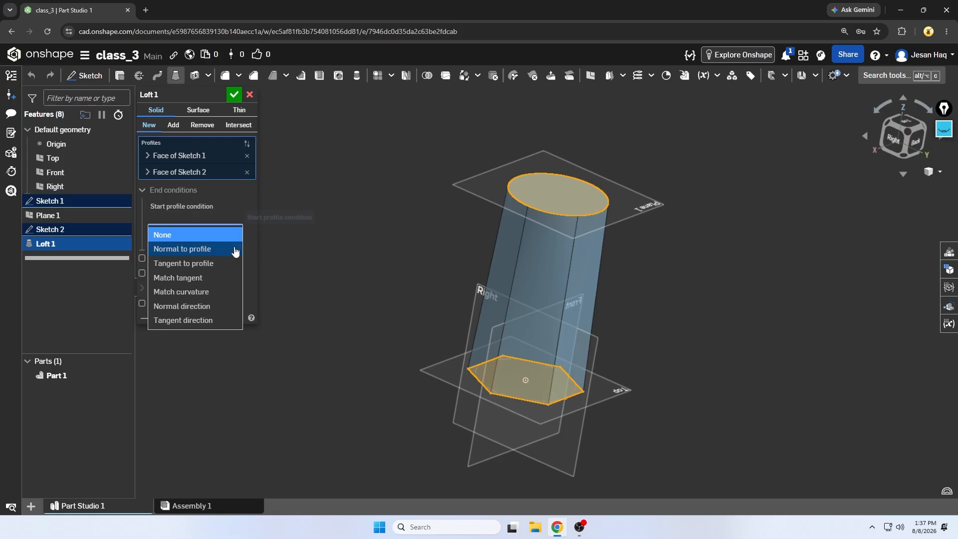
click(197, 248)
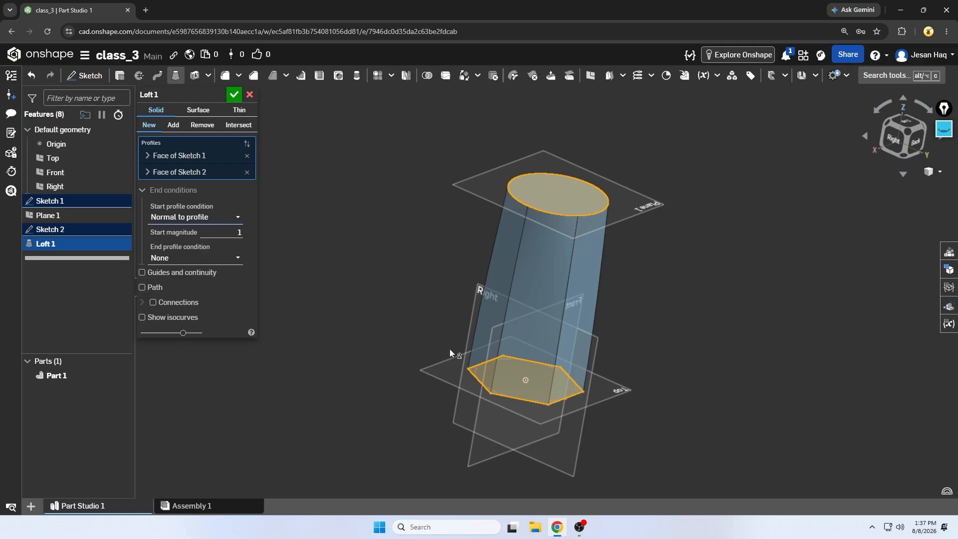
scroll(548, 358, up, 3)
scroll(547, 358, down, 2)
right_drag(547, 358, 511, 352)
scroll(523, 403, up, 3)
right_drag(524, 403, 502, 393)
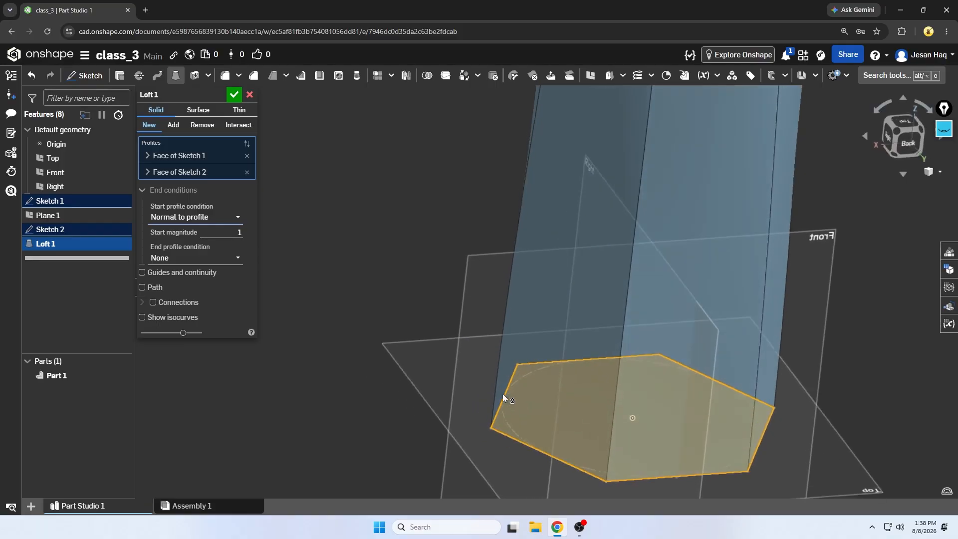
scroll(437, 333, down, 3)
mouse_move(438, 334)
right_down()
mouse_move(460, 311)
mouse_move(452, 328)
right_up()
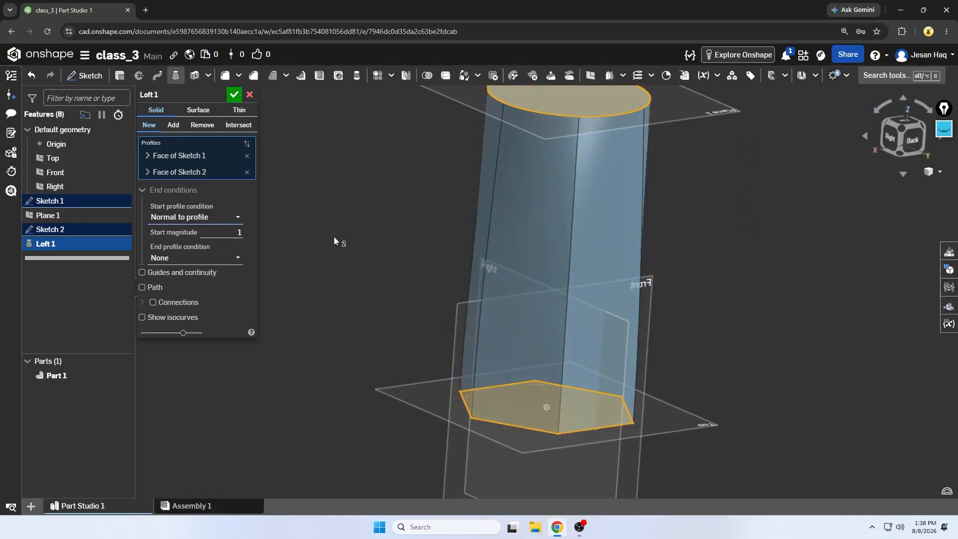
- Switch the loft's start profile condition to None and back to Normal to profile to compare the shapes
click(199, 218)
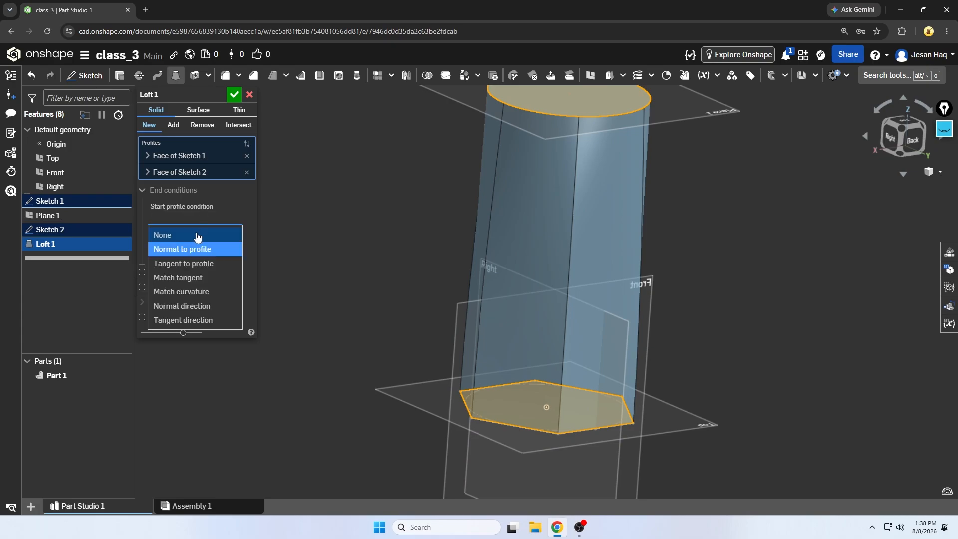
click(196, 238)
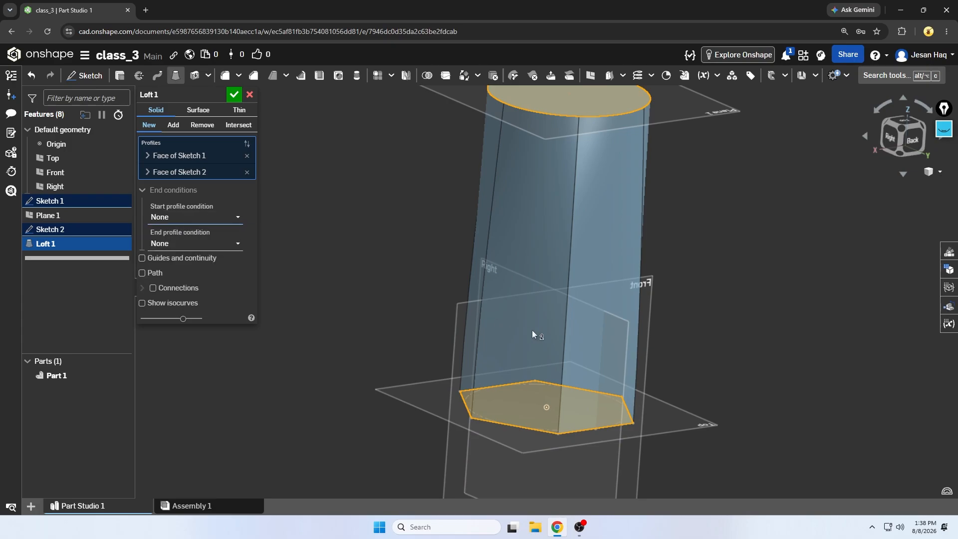
click(210, 220)
click(205, 251)
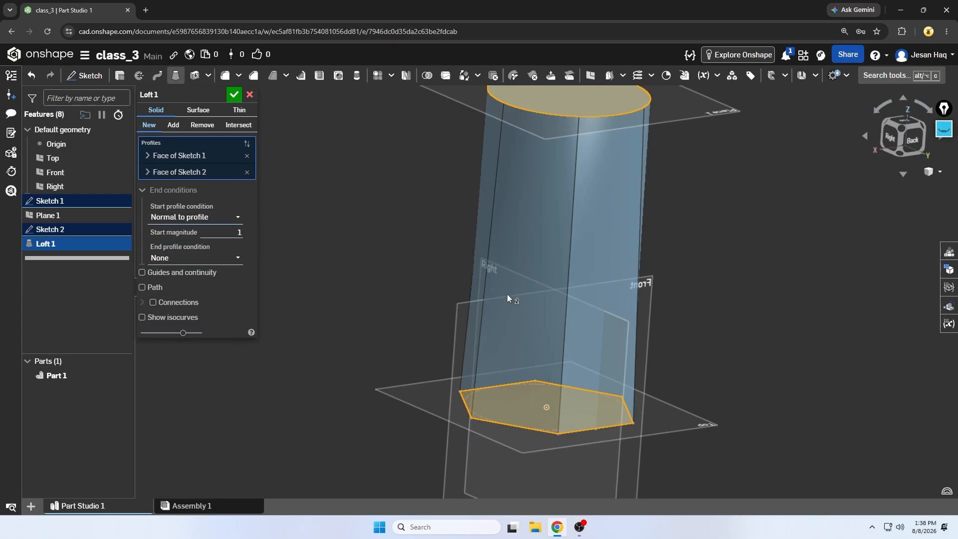
- Set the loft's start magnitude at the hexagon profile to 2
click(232, 236)
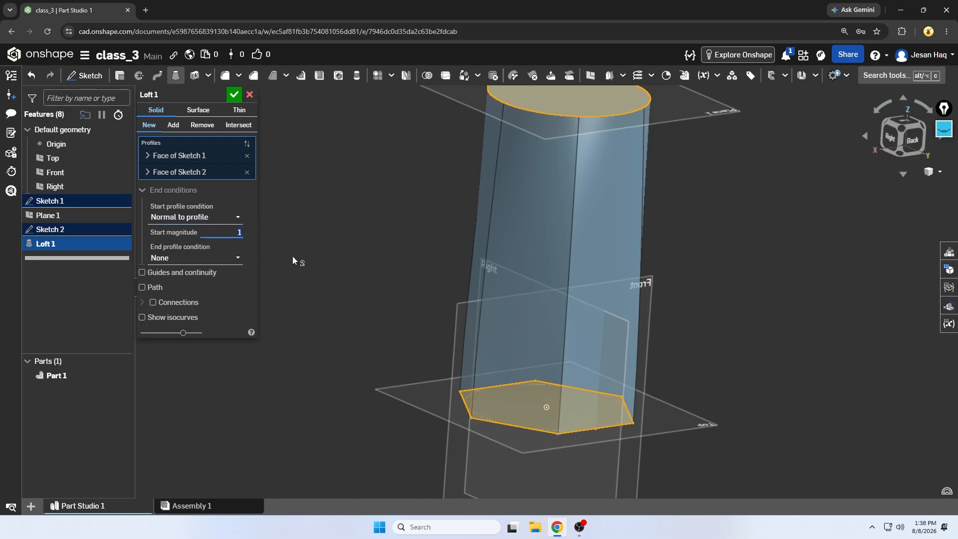
text(3)
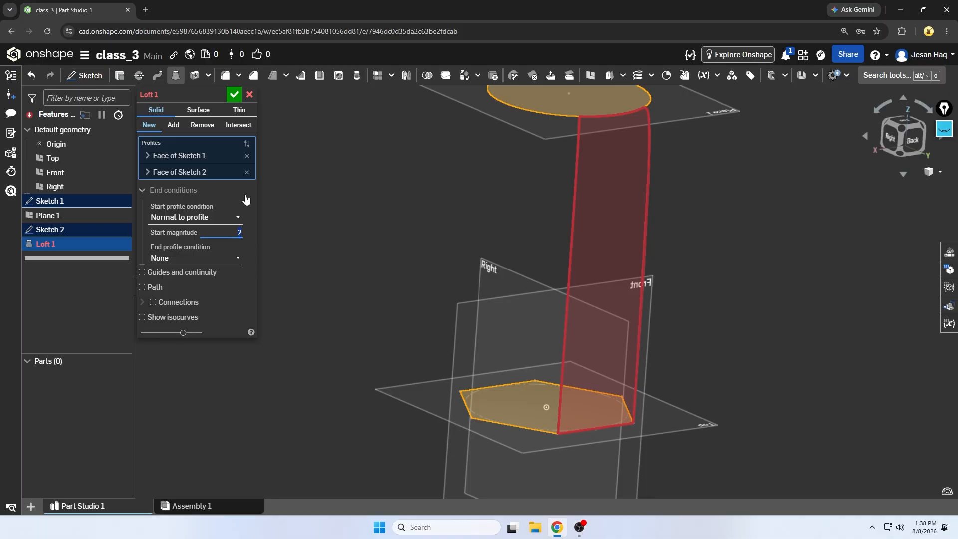
scroll(377, 262, down, 3)
right_drag(382, 267, 299, 281)
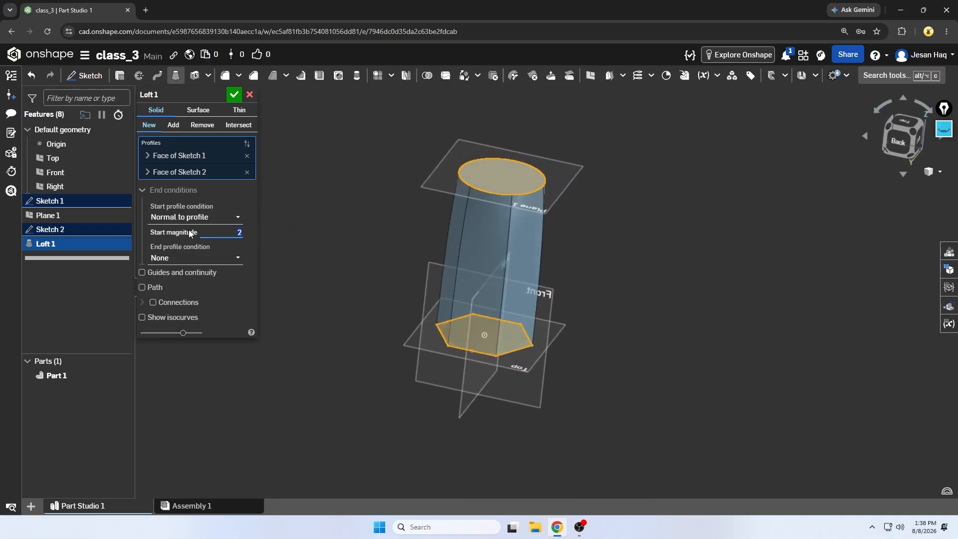
- Compare the loft near the hexagon with the start profile condition at None and at Normal to profile with magnitude 2
click(195, 217)
click(193, 232)
scroll(472, 310, up, 3)
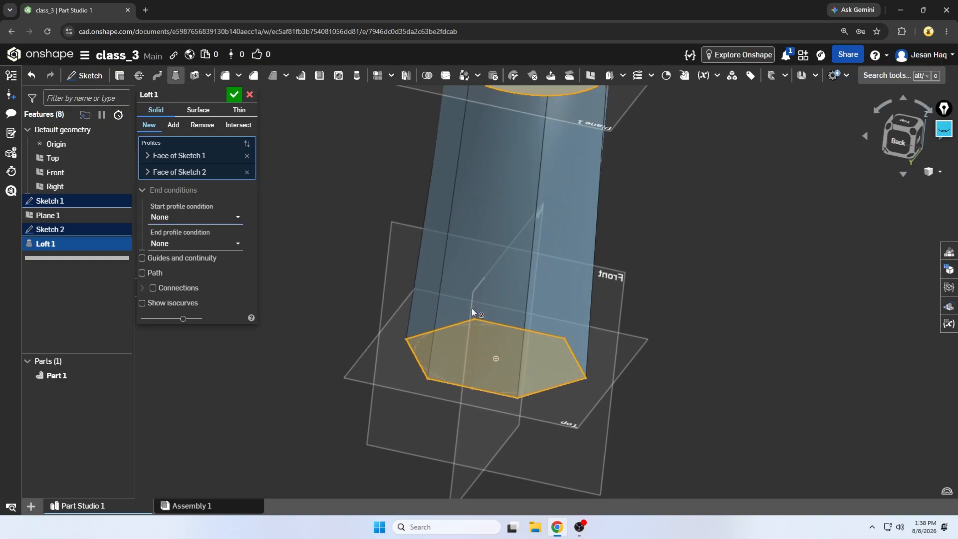
scroll(427, 247, down, 1)
middle_drag(380, 230, 385, 289)
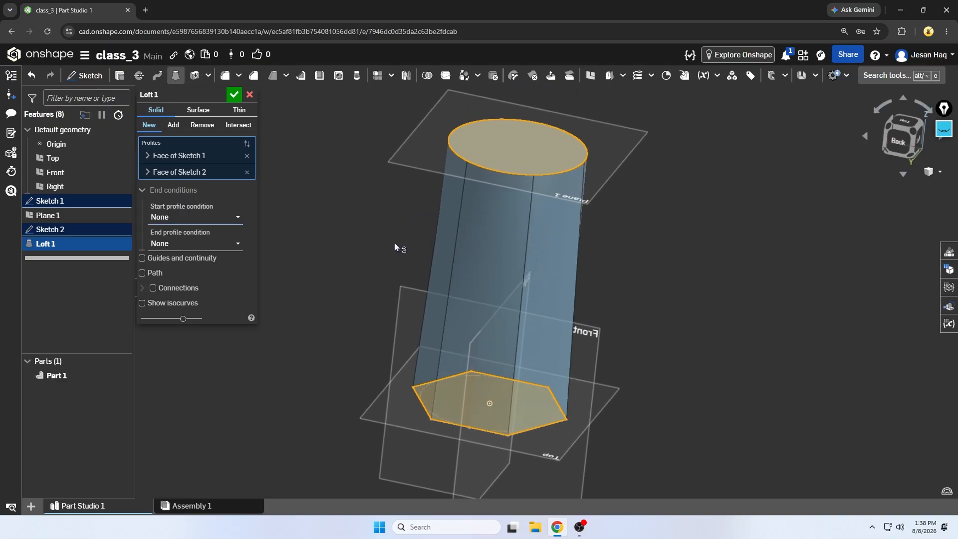
right_drag(394, 243, 382, 242)
click(215, 219)
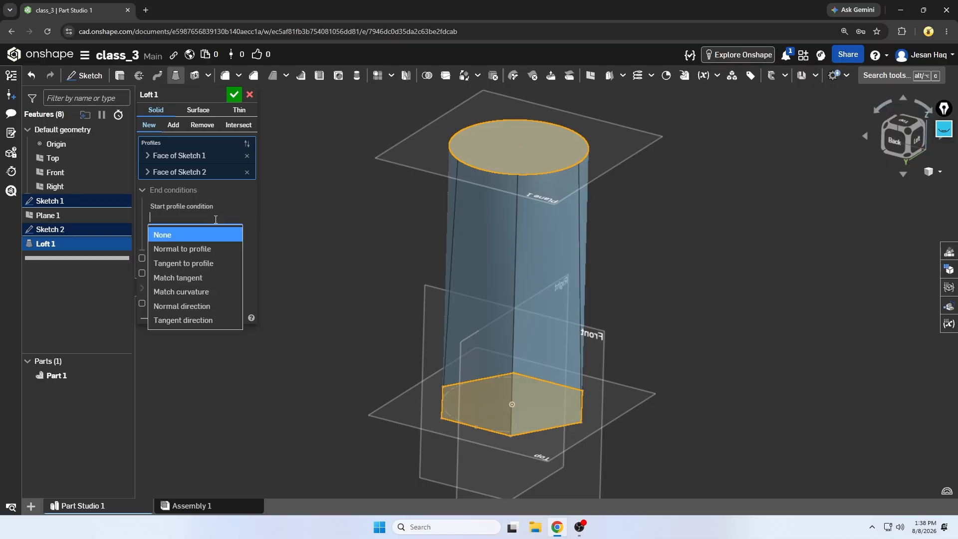
click(204, 248)
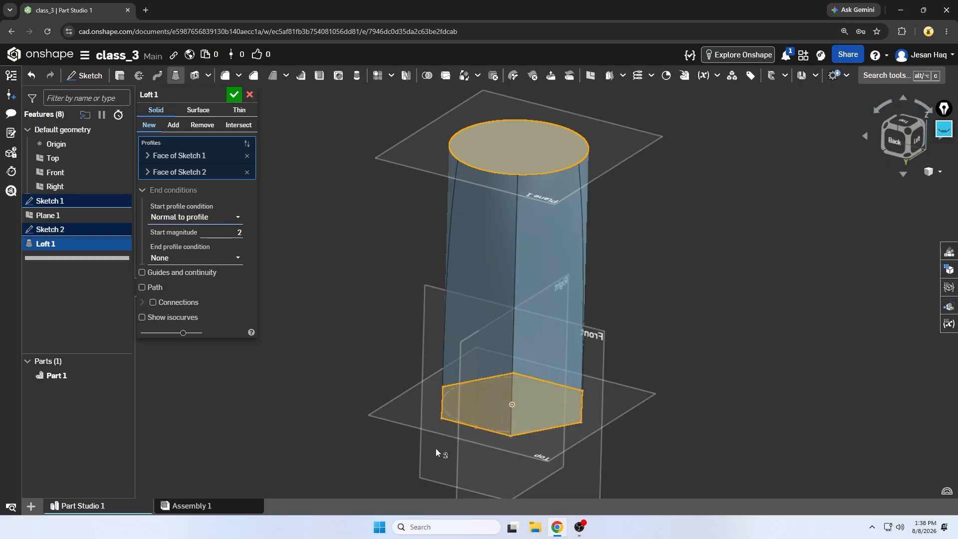
scroll(441, 388, up, 3)
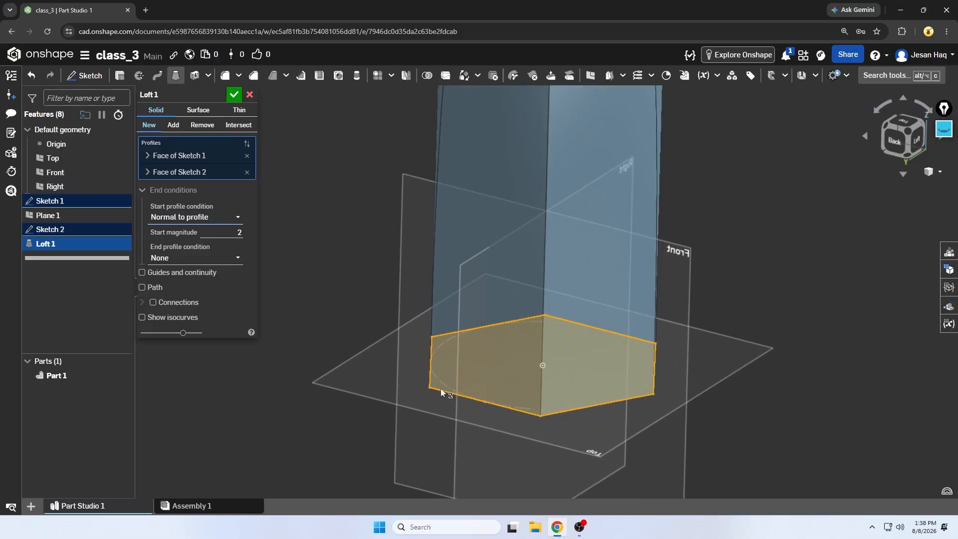
right_drag(442, 389, 408, 377)
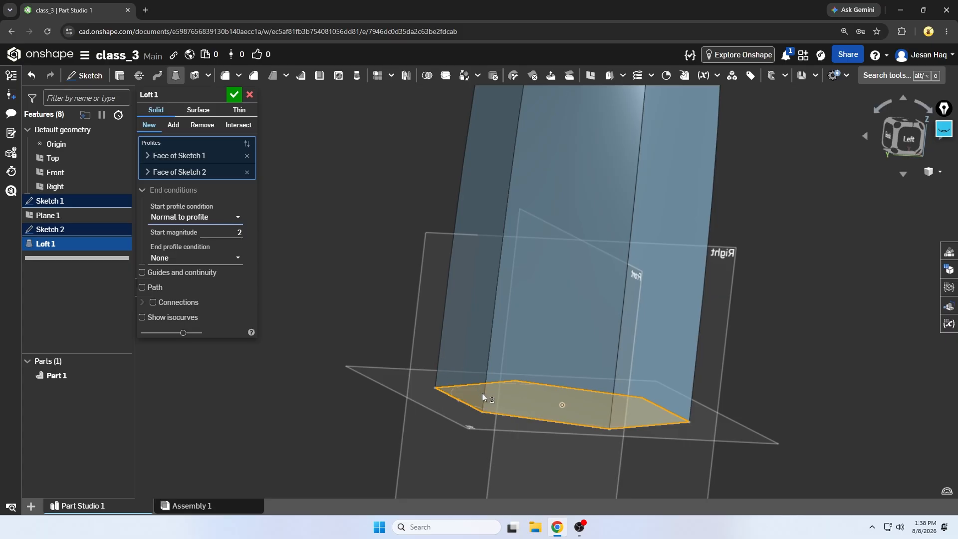
scroll(339, 269, down, 1)
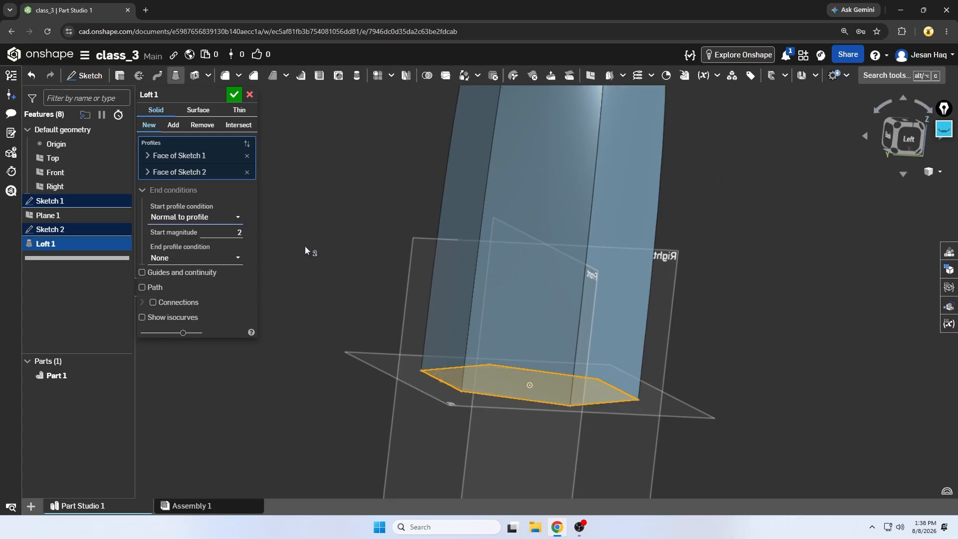
- Set the loft's end profile condition at the circle to Normal to profile with an end magnitude of 2
click(193, 265)
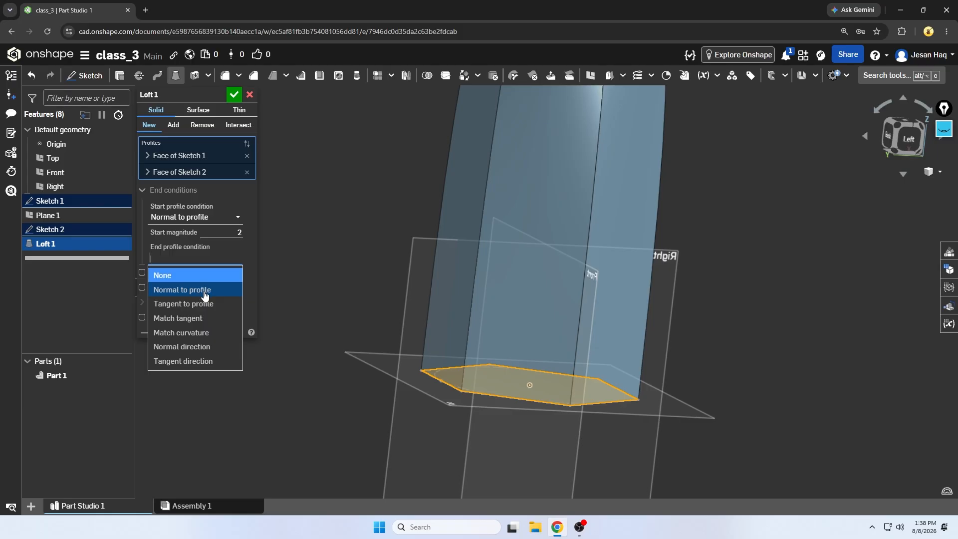
click(205, 295)
right_drag(465, 332, 464, 196)
scroll(490, 188, up, 3)
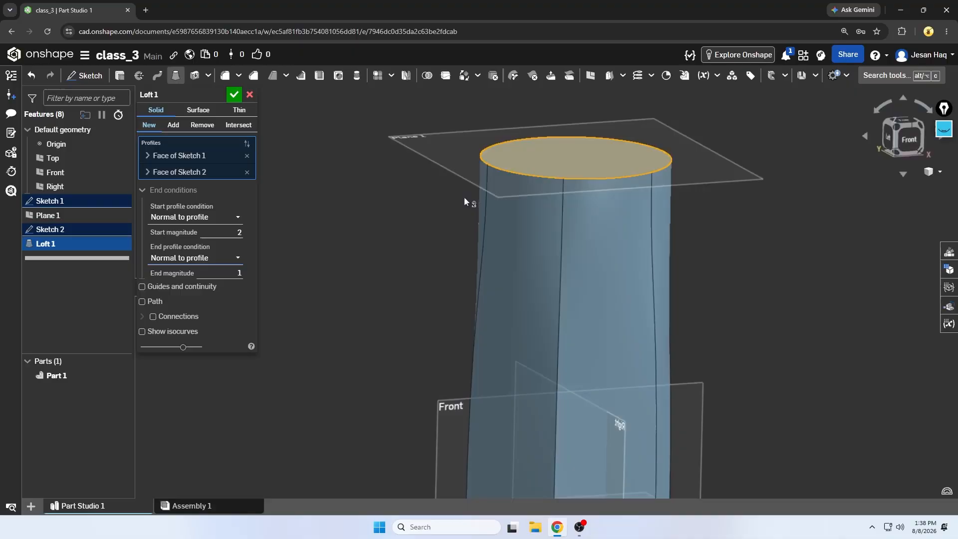
click(237, 274)
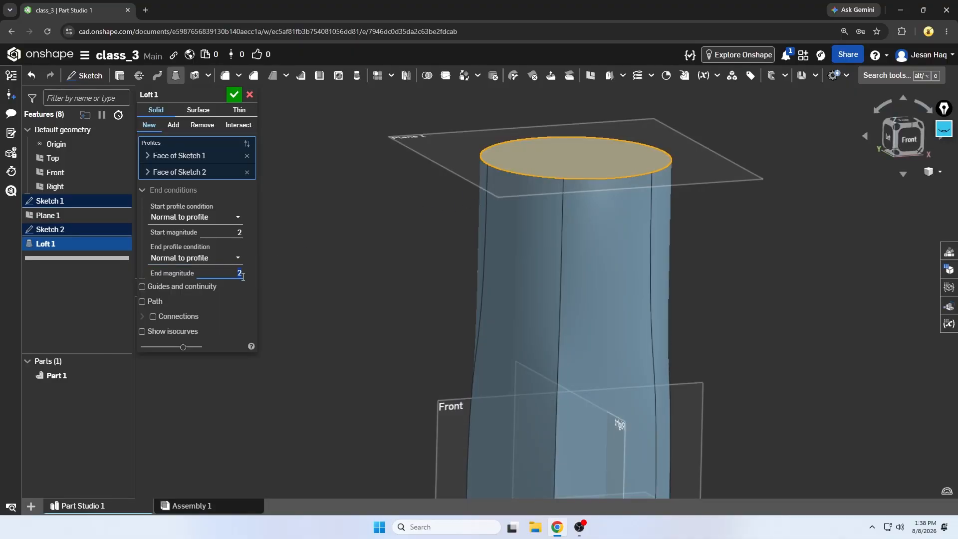
- Switch the loft's end profile condition at the circle to None and back to Normal to profile to compare the shapes
click(234, 258)
click(212, 276)
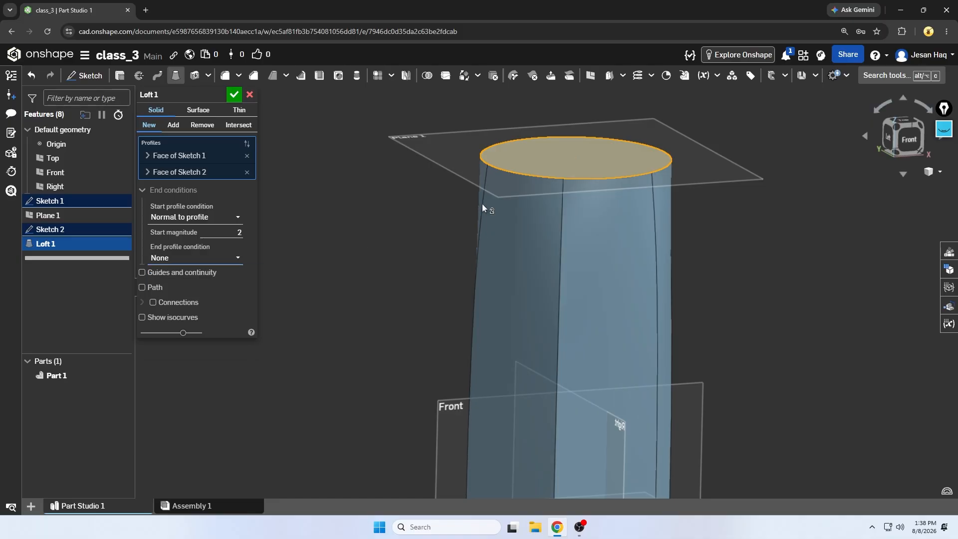
click(238, 258)
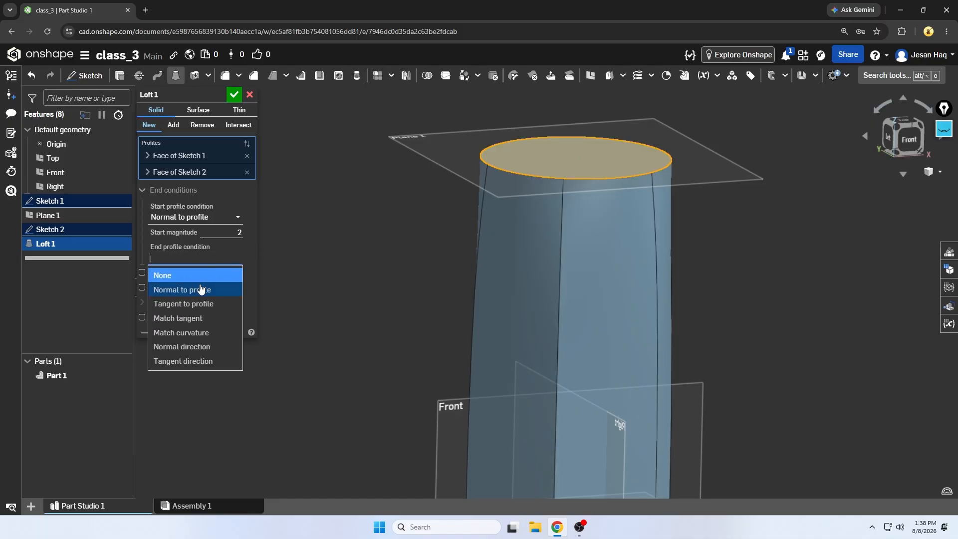
click(237, 284)
right_drag(496, 223, 446, 234)
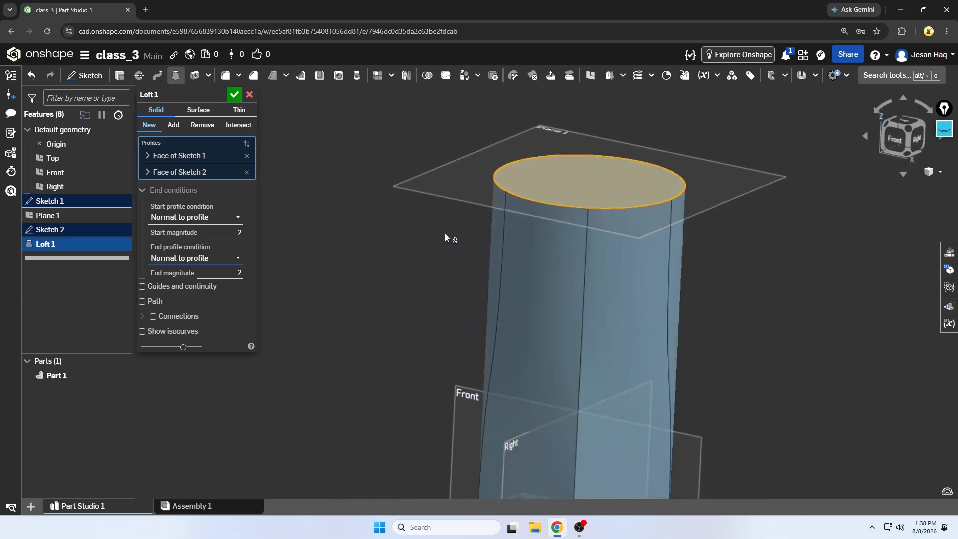
- Set the loft's start profile condition to Tangent to profile and inspect the shape near the hexagon
click(211, 217)
click(184, 263)
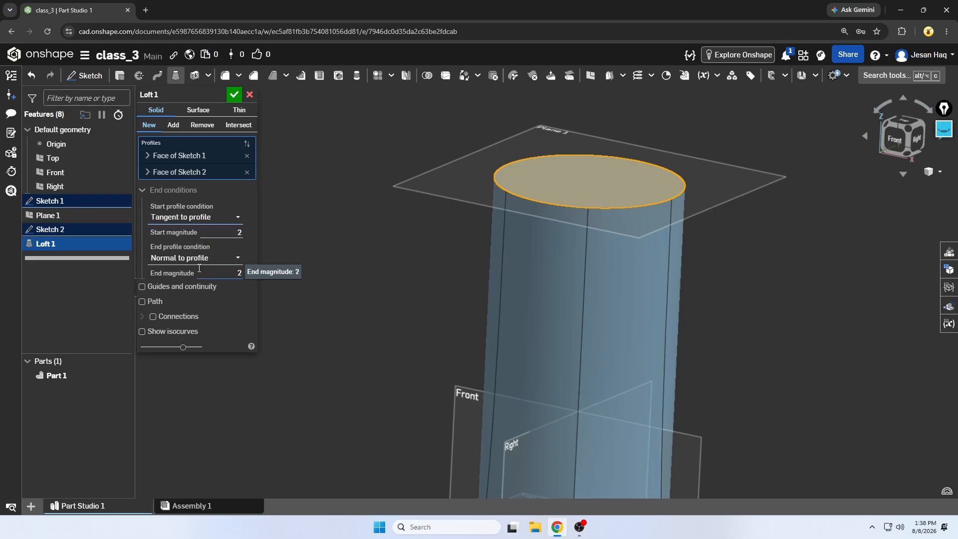
right_drag(403, 248, 344, 312)
scroll(482, 410, up, 5)
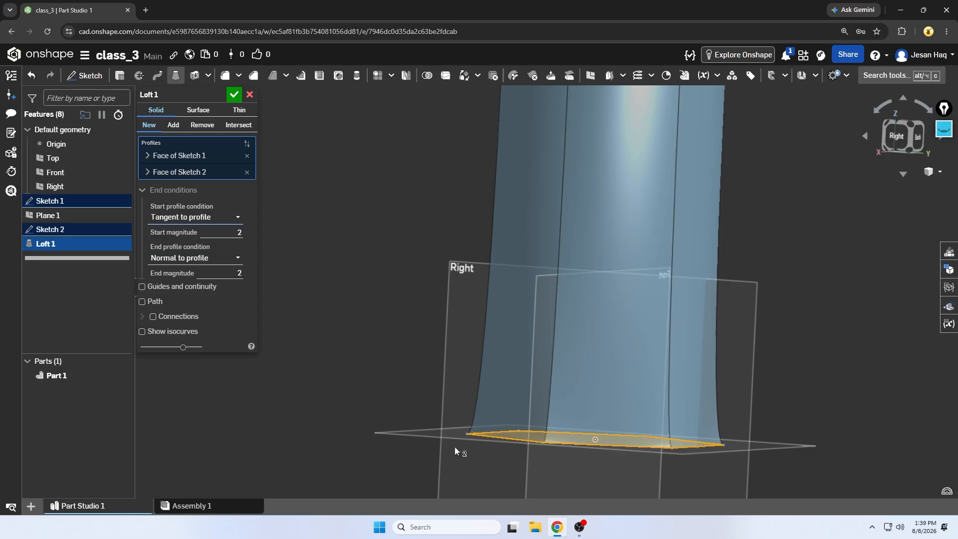
scroll(335, 286, down, 5)
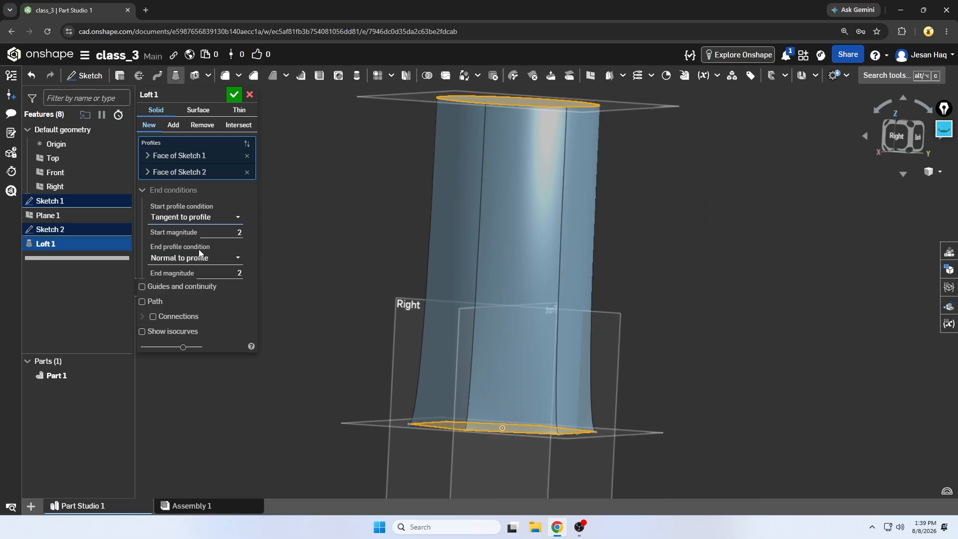
- Set the loft's end profile condition to Tangent to profile and inspect the shape near the circle
click(192, 257)
click(190, 303)
middle_drag(389, 206, 370, 233)
right_drag(370, 233, 354, 196)
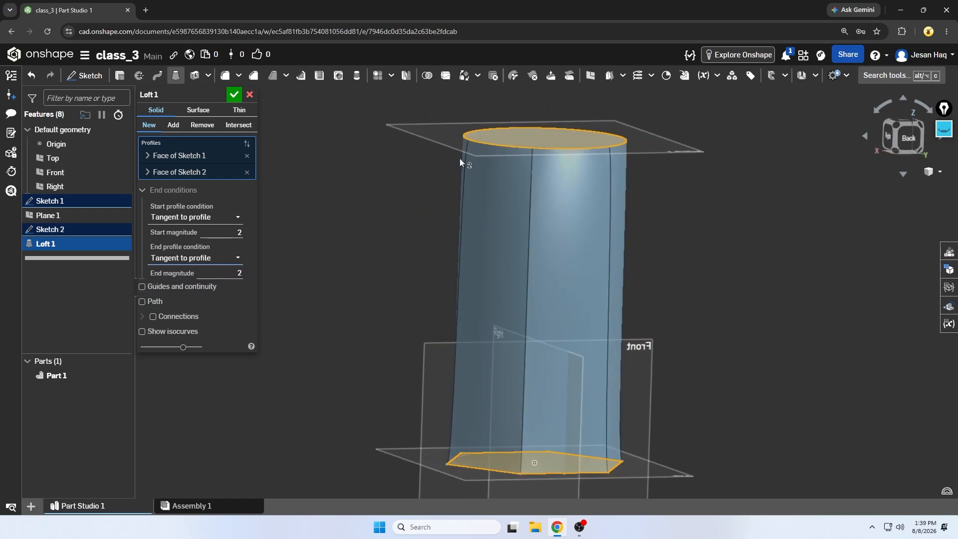
scroll(462, 160, up, 3)
mouse_move(452, 156)
right_down()
mouse_move(427, 154)
mouse_move(458, 154)
right_up()
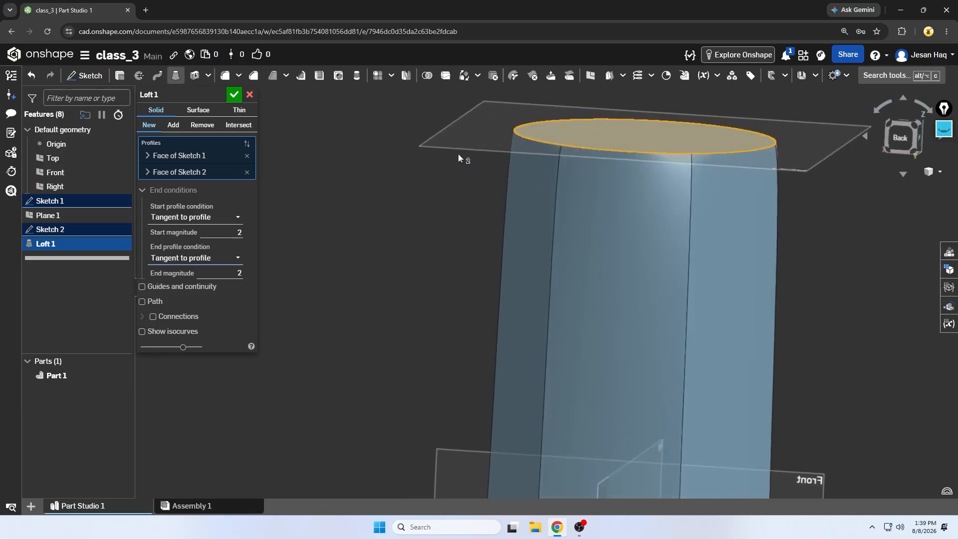
- Set the loft's start profile condition to Match tangent, using the hexagon face of Sketch 1 as the adjacent face
click(212, 217)
click(201, 279)
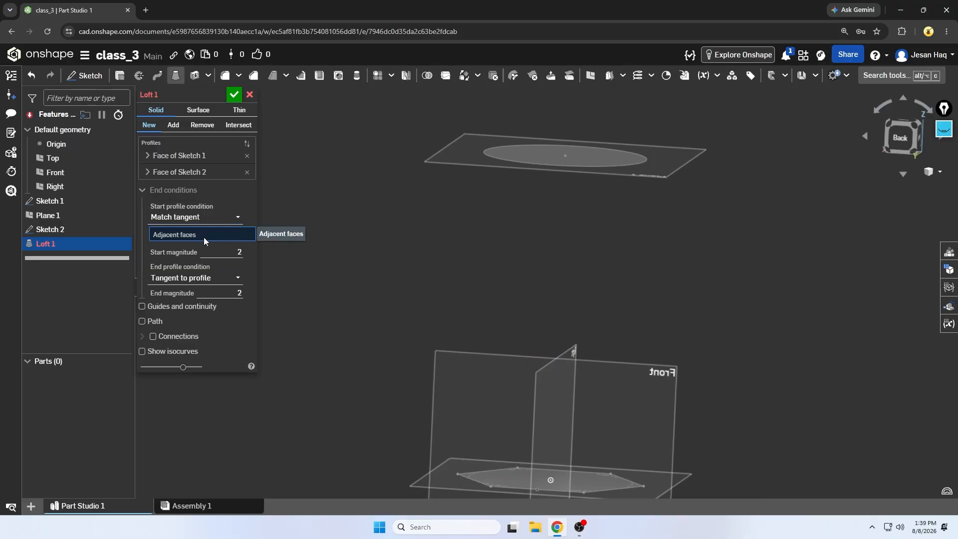
scroll(391, 221, down, 2)
right_drag(391, 225, 376, 236)
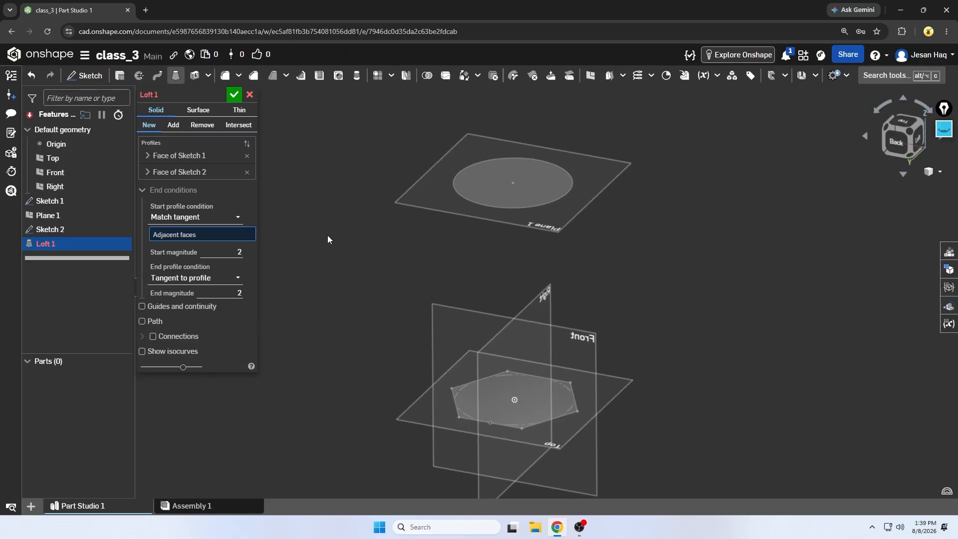
click(528, 201)
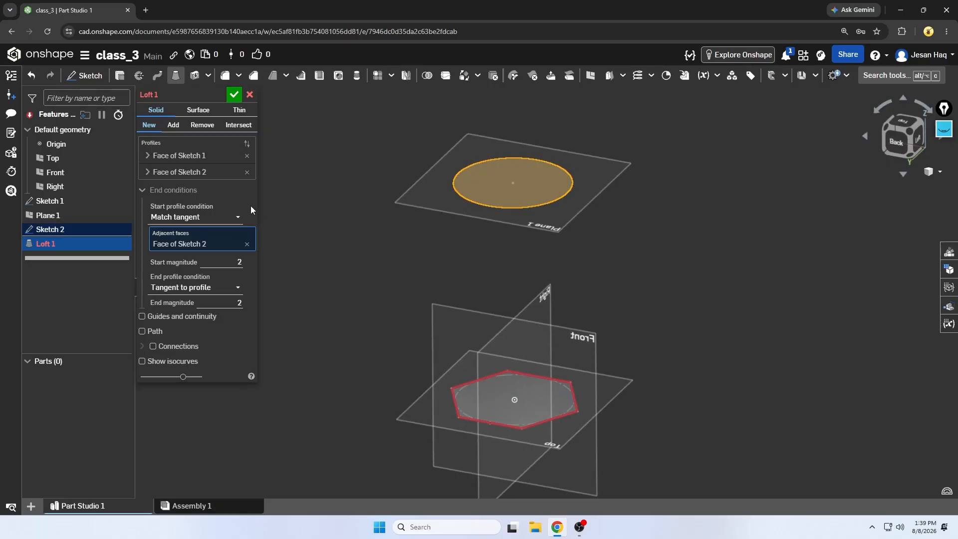
click(247, 246)
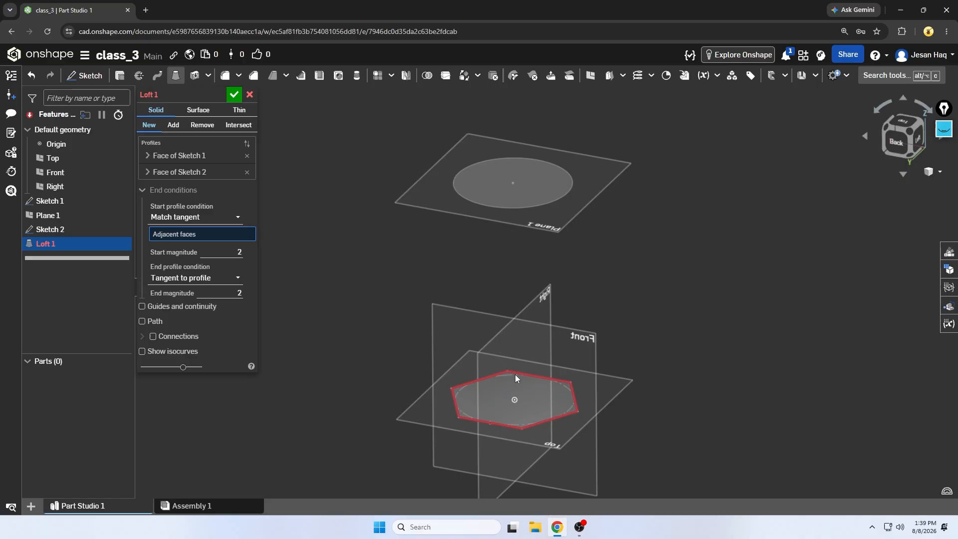
click(518, 400)
right_drag(401, 302, 315, 269)
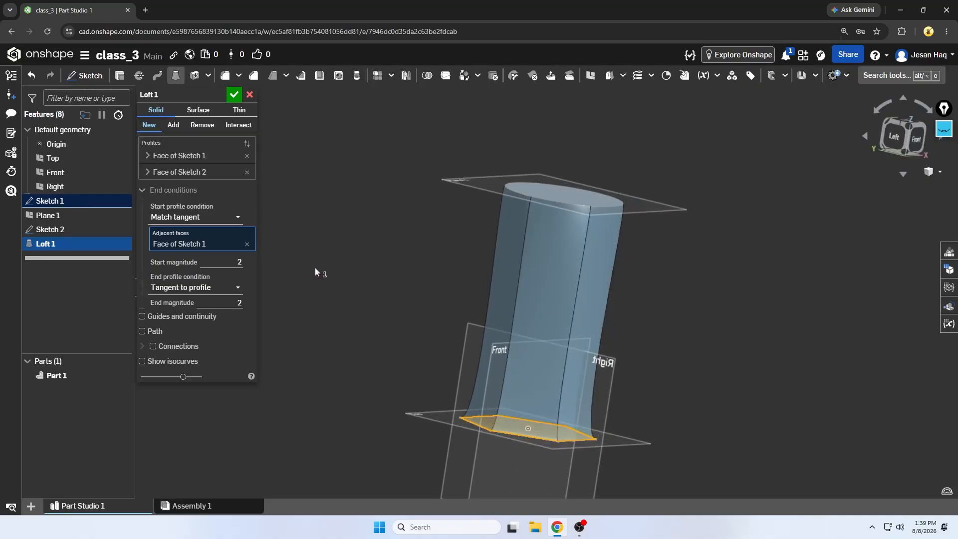
right_drag(440, 274, 380, 277)
- Increase the loft's start magnitude at the hexagon to 4, examine the shape, and raise the magnitude to 5
click(239, 262)
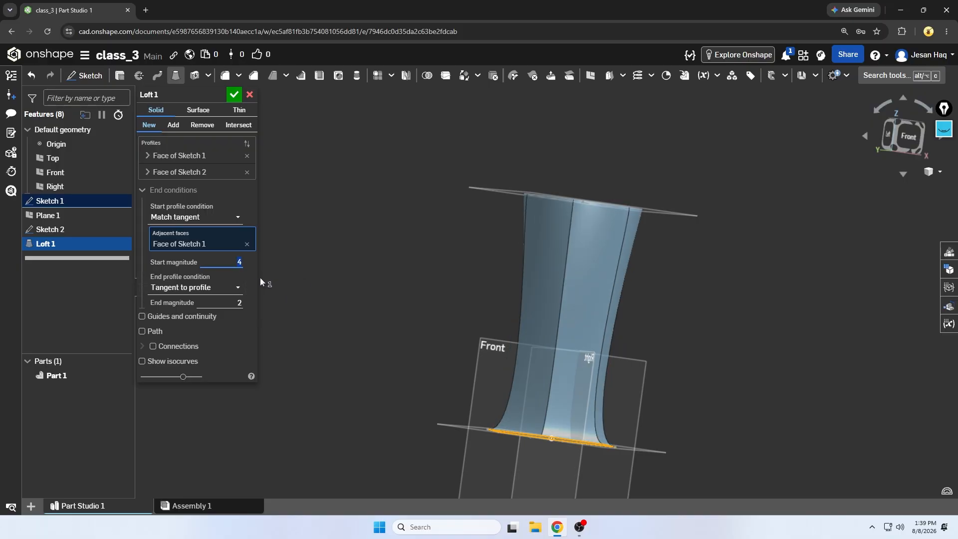
right_drag(570, 267, 522, 333)
middle_drag(530, 370, 432, 343)
scroll(479, 345, up, 2)
scroll(654, 334, down, 5)
right_drag(654, 334, 563, 185)
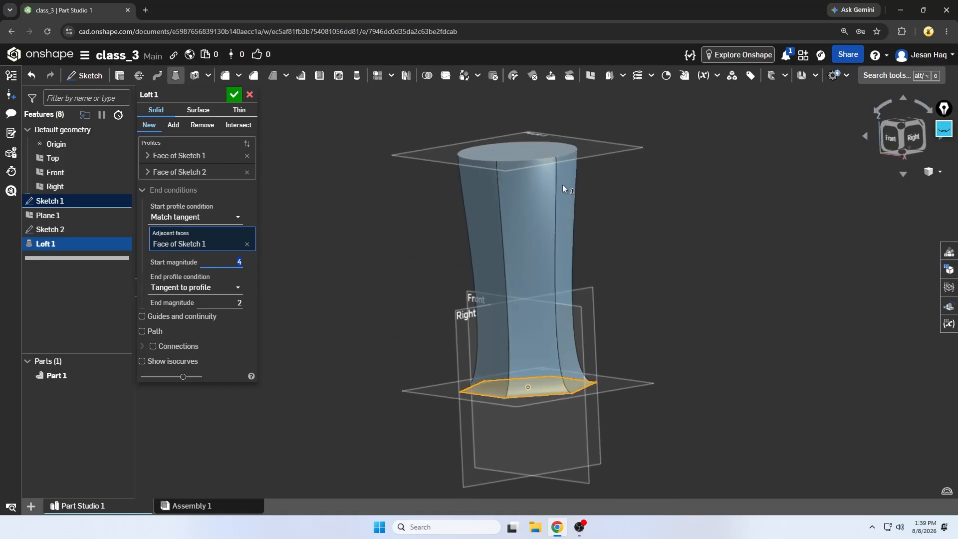
right_drag(531, 235, 689, 322)
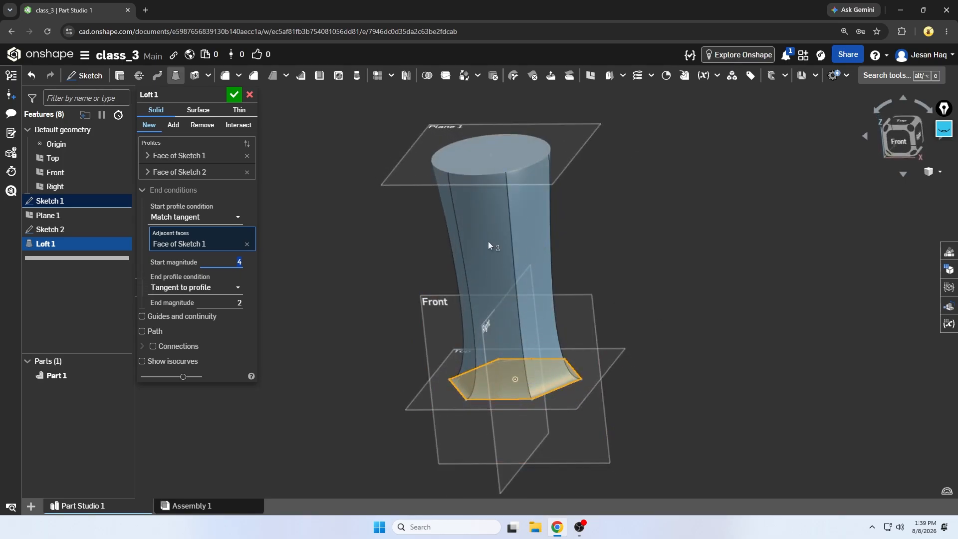
key(Up)
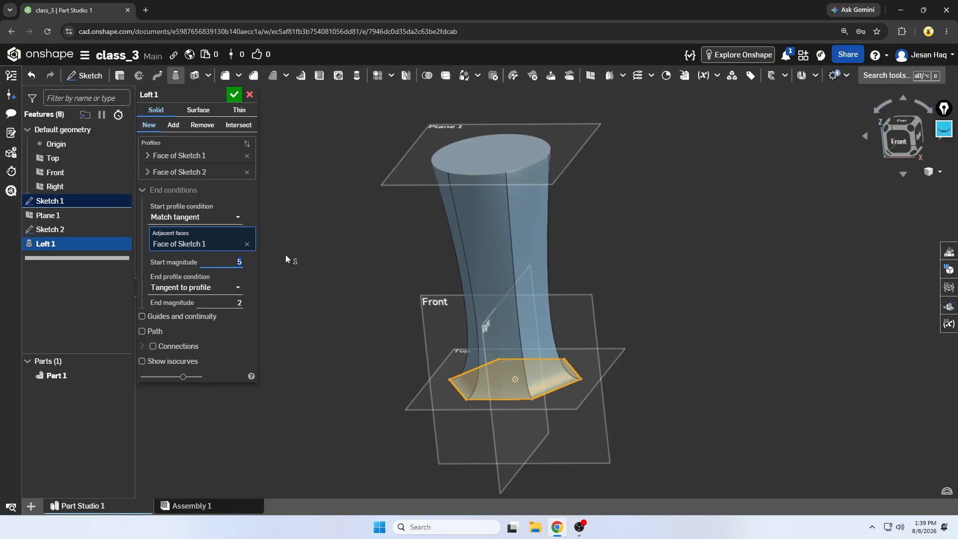
- Set the end profile condition to Match tangent with the circle face of Sketch 2 as adjacent face and an end magnitude of 5
click(197, 287)
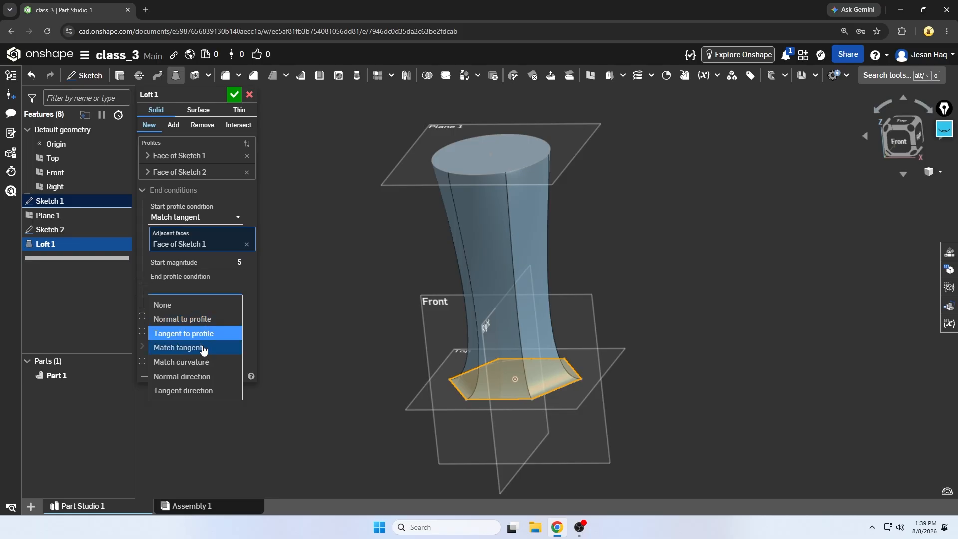
click(204, 348)
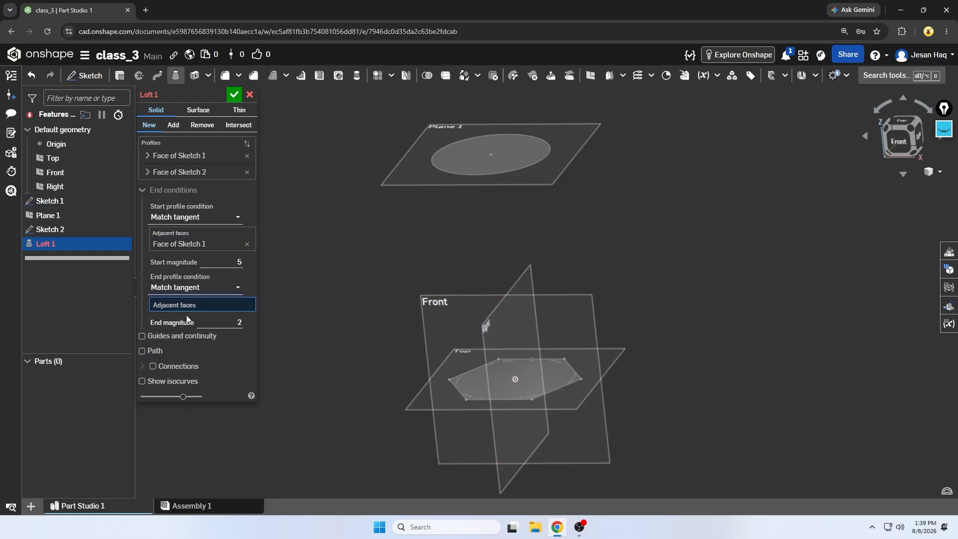
click(520, 159)
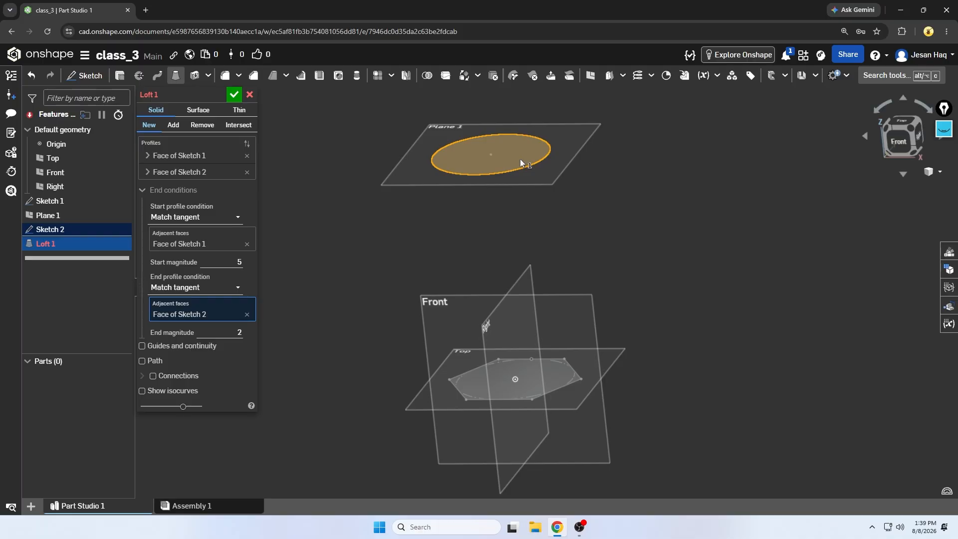
mouse_move(607, 281)
right_down()
mouse_move(609, 250)
mouse_move(598, 274)
right_up()
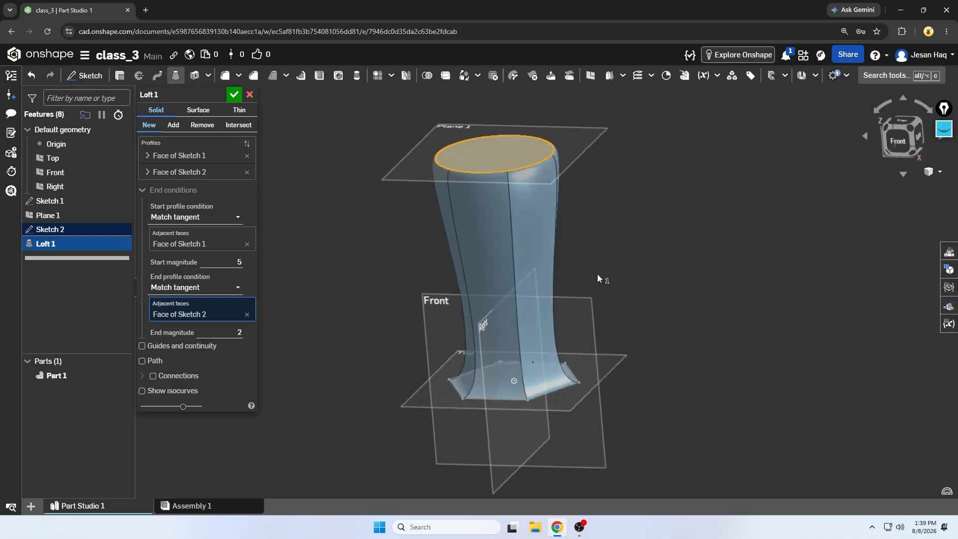
click(236, 332)
text(5)
mouse_move(451, 267)
right_down()
mouse_move(401, 237)
mouse_move(373, 271)
mouse_move(375, 338)
mouse_move(404, 317)
mouse_move(441, 330)
mouse_move(411, 301)
mouse_move(361, 306)
right_up()
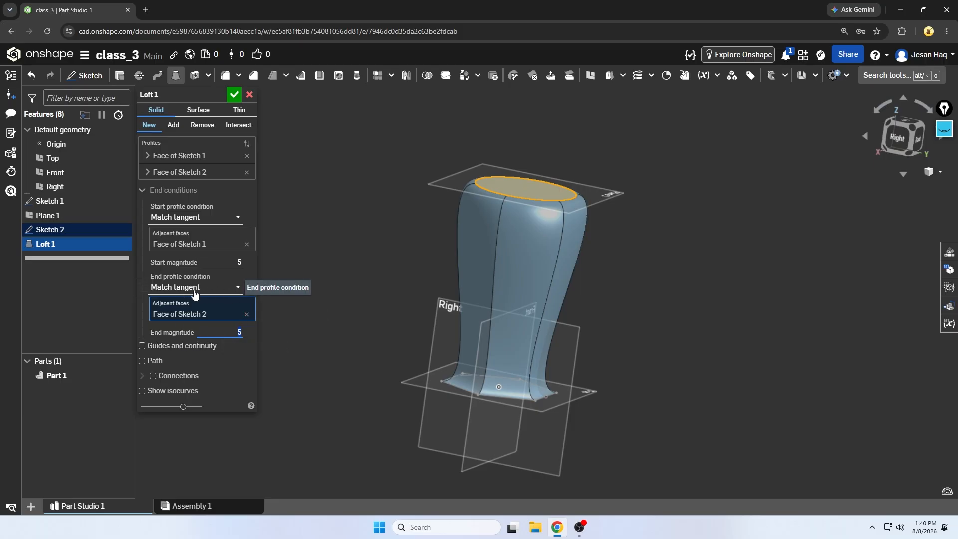
- Change both the end and start profile conditions of the loft to Match curvature
click(204, 292)
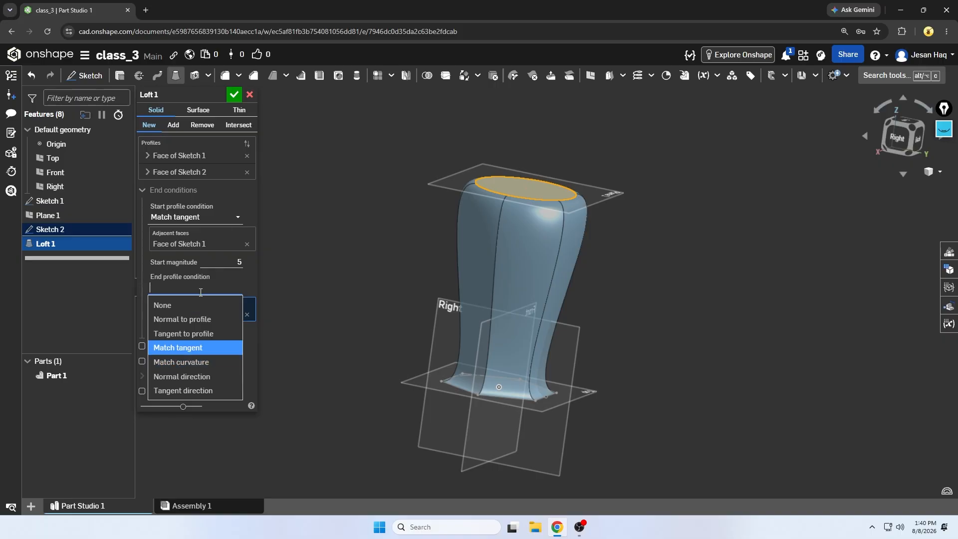
click(197, 362)
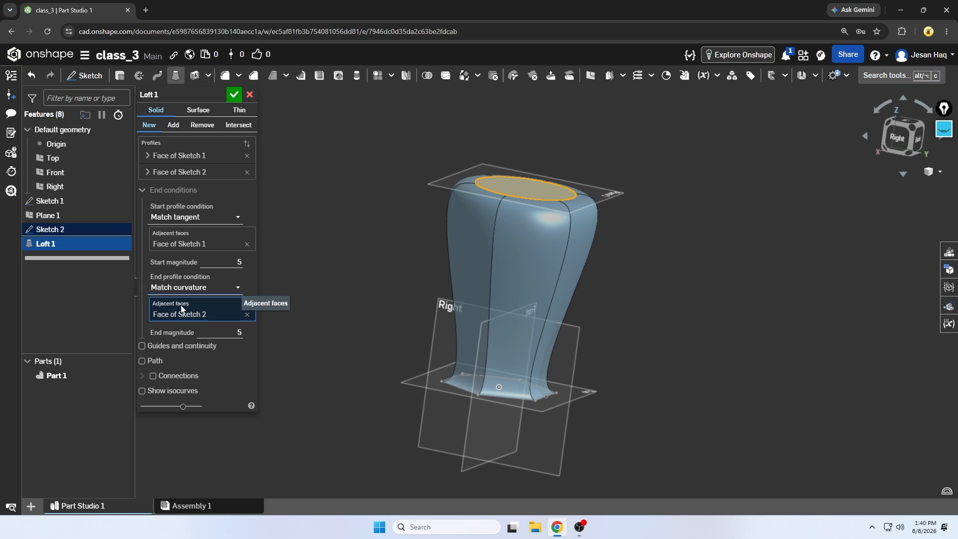
click(187, 216)
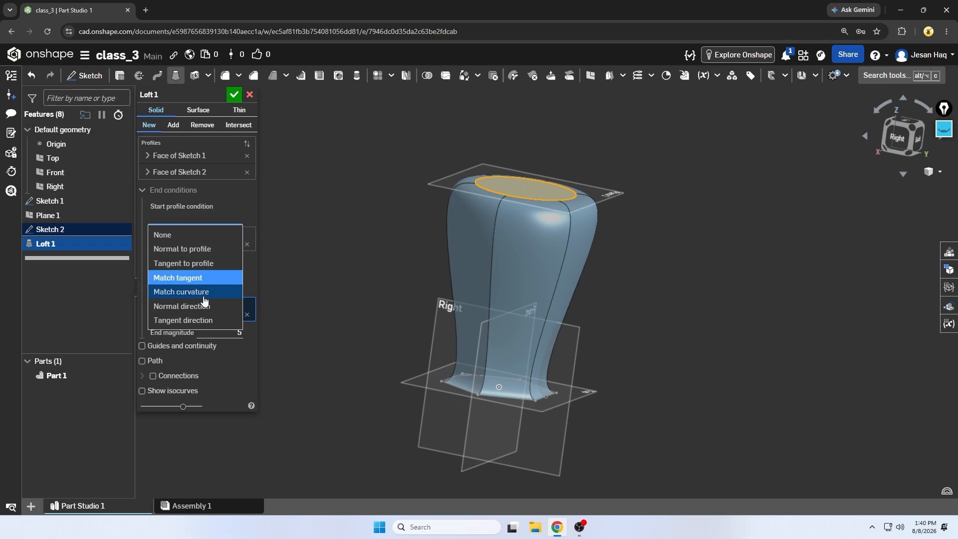
click(213, 292)
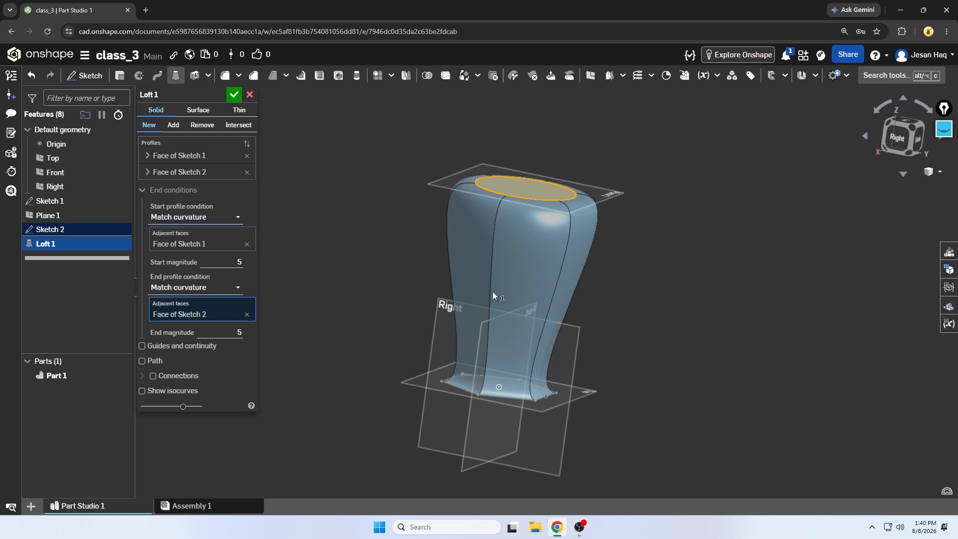
- Set the start profile condition to Normal direction, using the circle face of Sketch 2 as the start direction
click(225, 217)
click(202, 305)
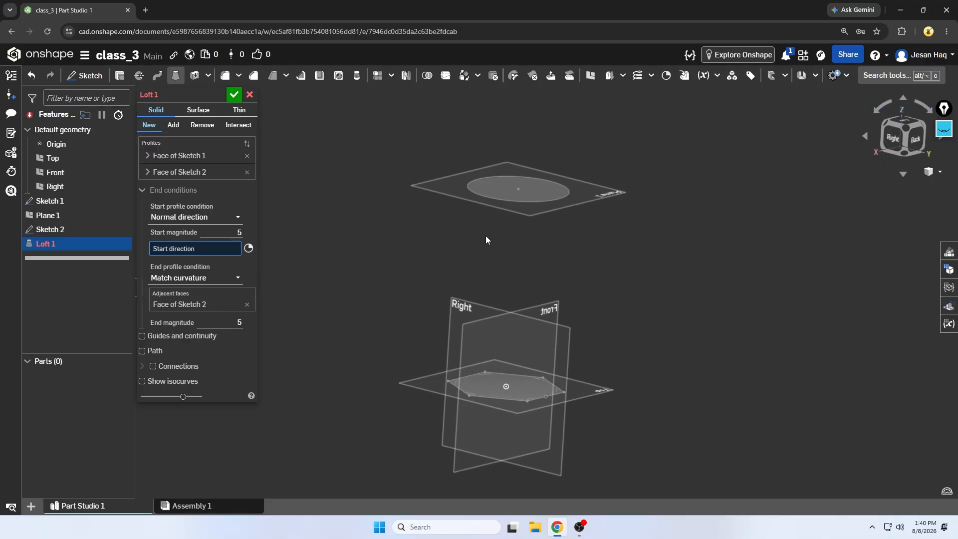
click(550, 193)
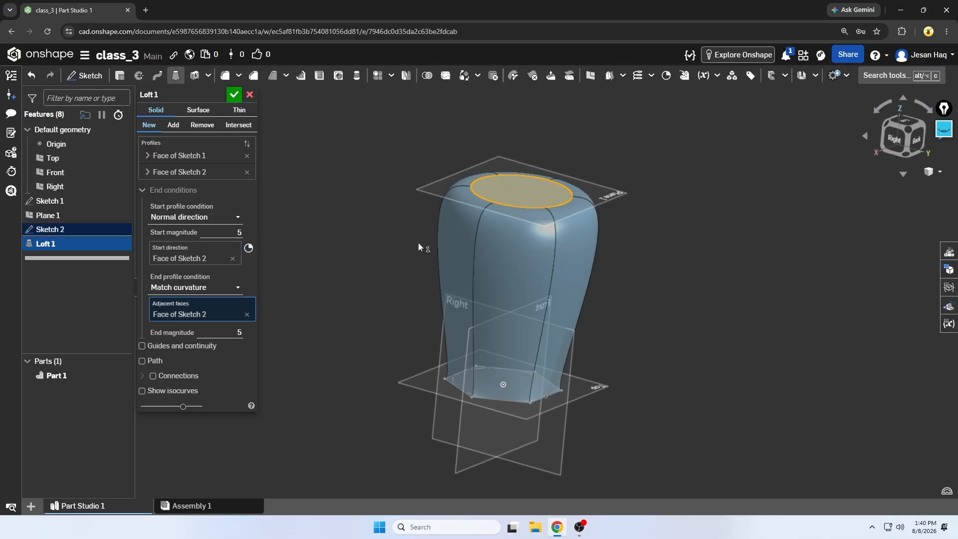
right_drag(418, 242, 377, 281)
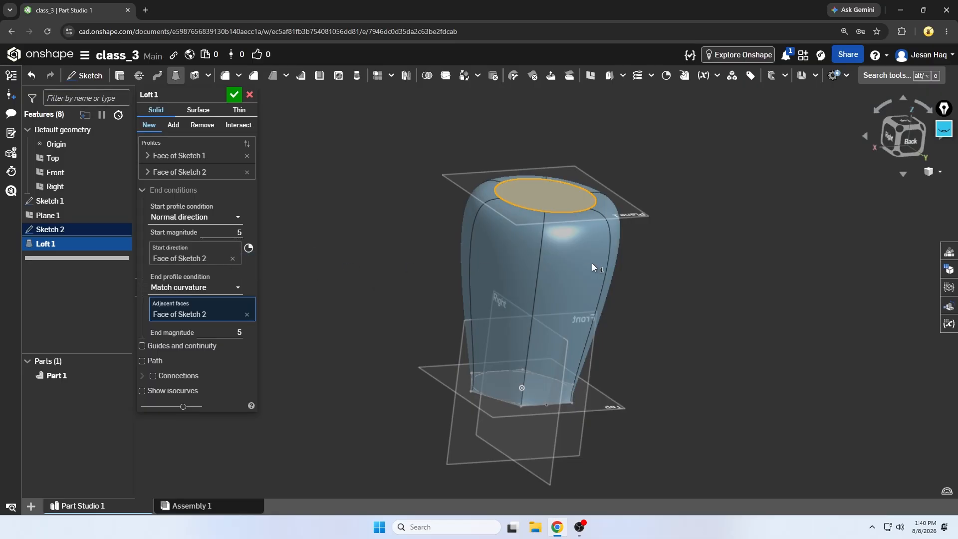
scroll(538, 216, down, 1)
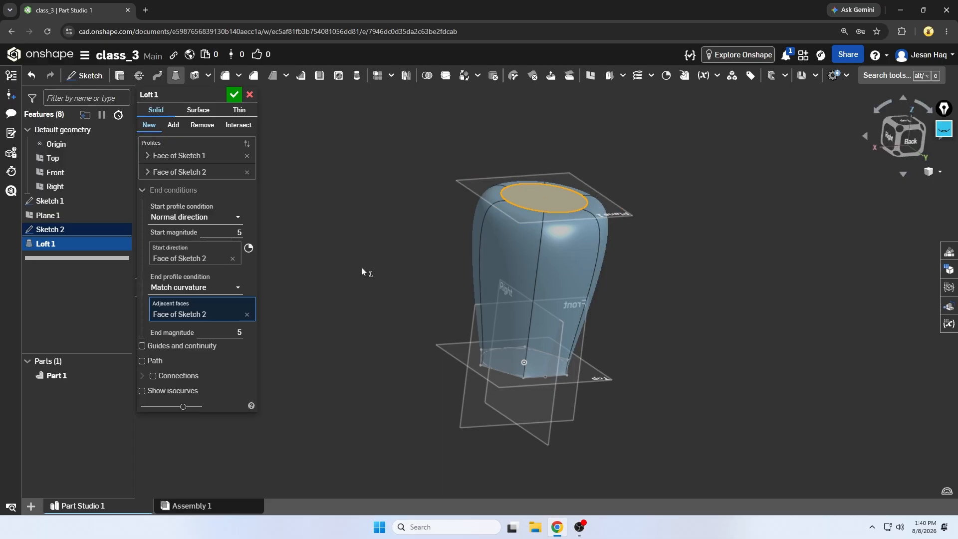
- Set the end profile condition to Normal direction, using the hexagon face of Sketch 1 as the end direction
click(210, 288)
click(189, 376)
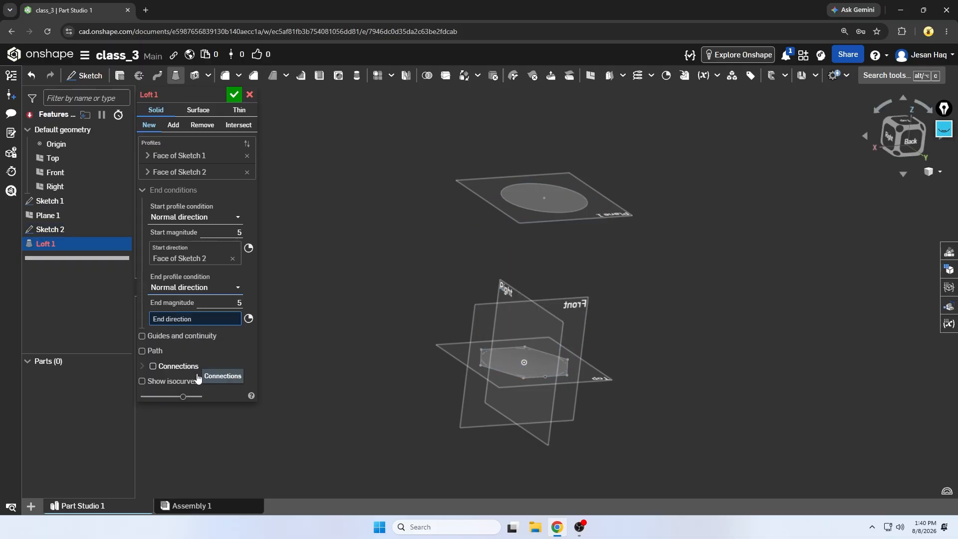
click(544, 362)
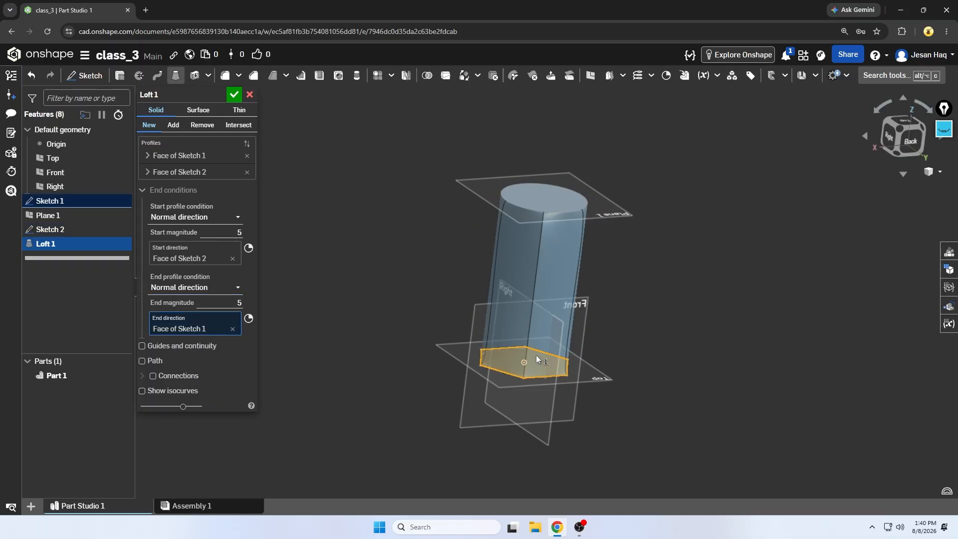
right_drag(398, 275, 367, 286)
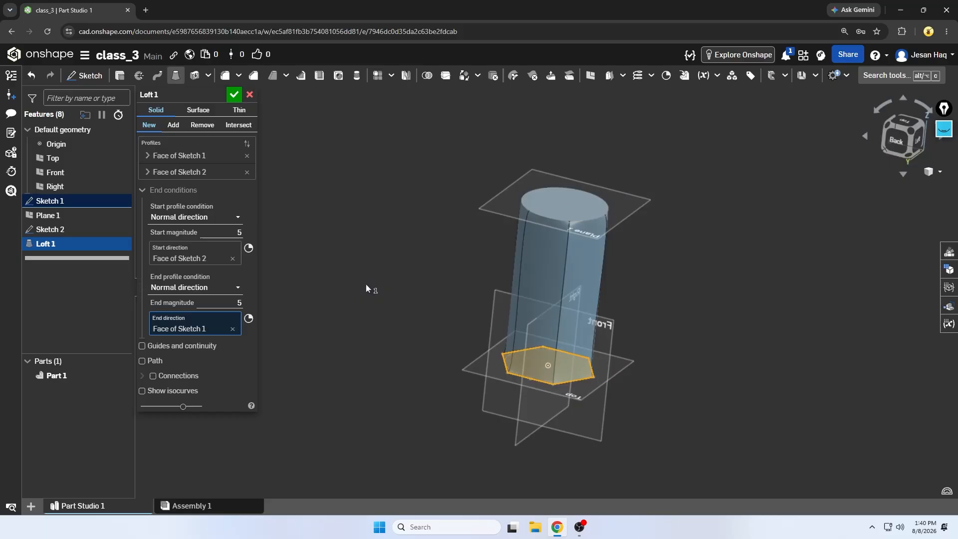
- Reset both the start and end profile conditions of the loft to None
click(219, 219)
click(225, 232)
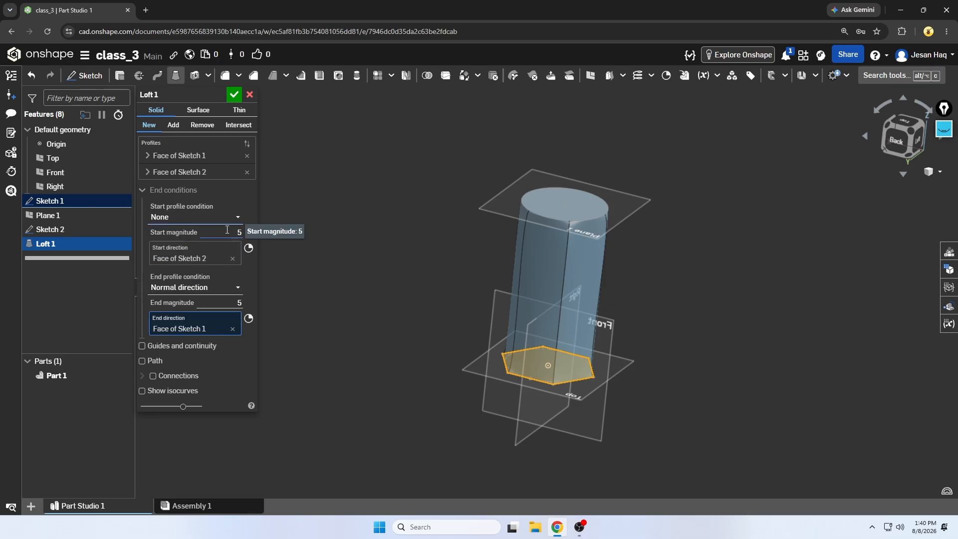
click(219, 243)
click(189, 260)
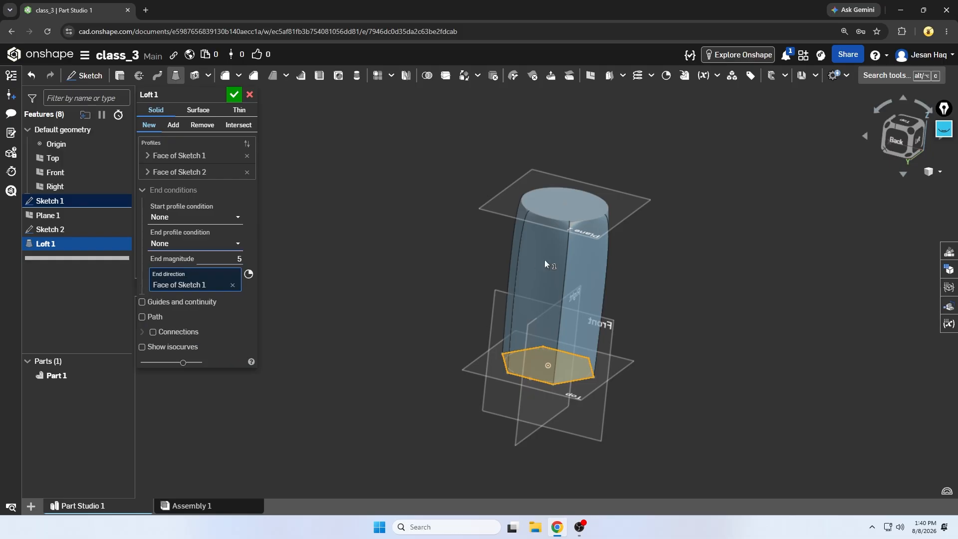
- Leave the loft dialog without accepting the edits and delete the Loft 1 feature
right_drag(440, 240, 399, 235)
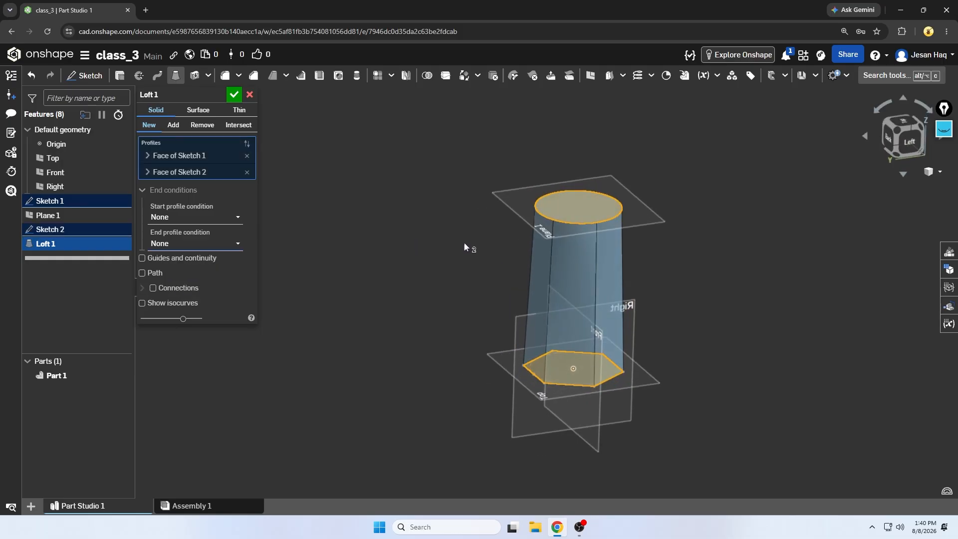
middle_drag(468, 245, 412, 250)
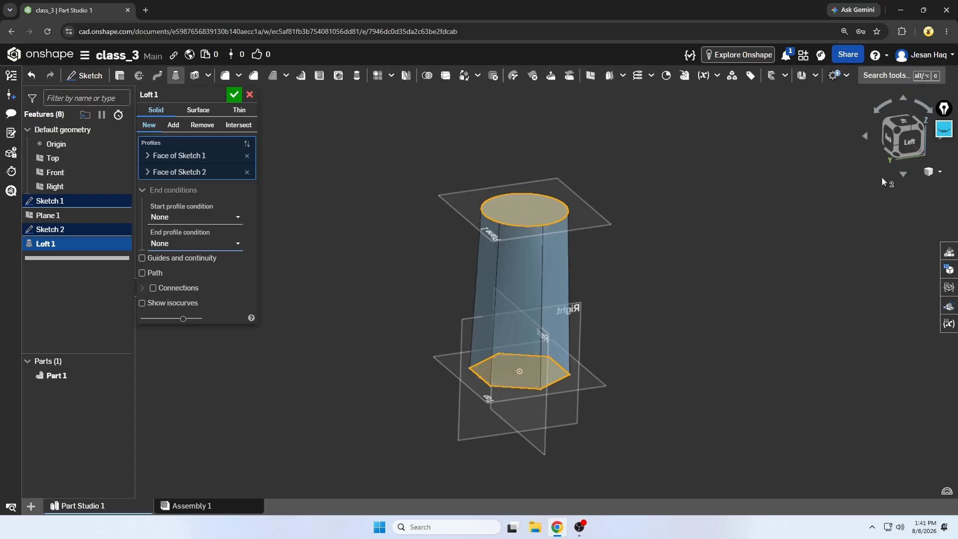
click(886, 145)
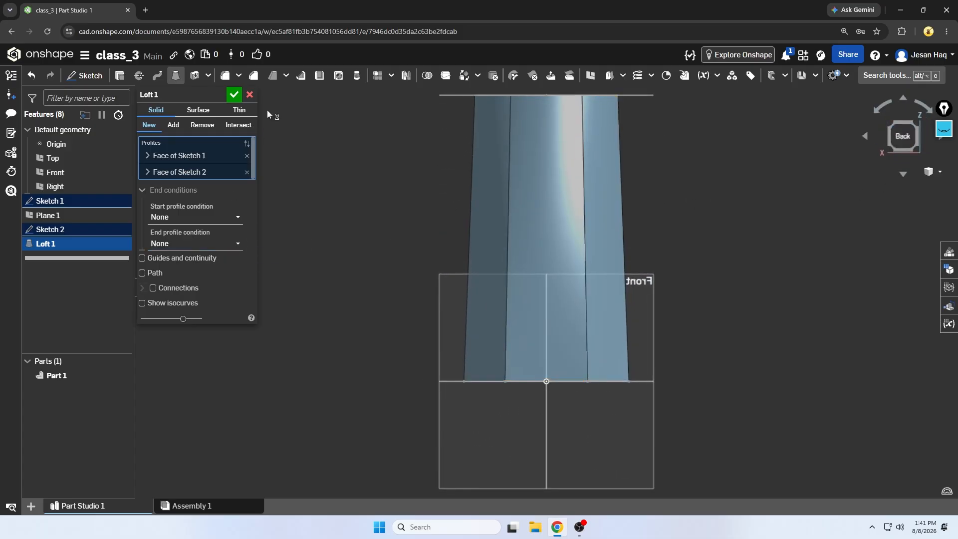
click(253, 98)
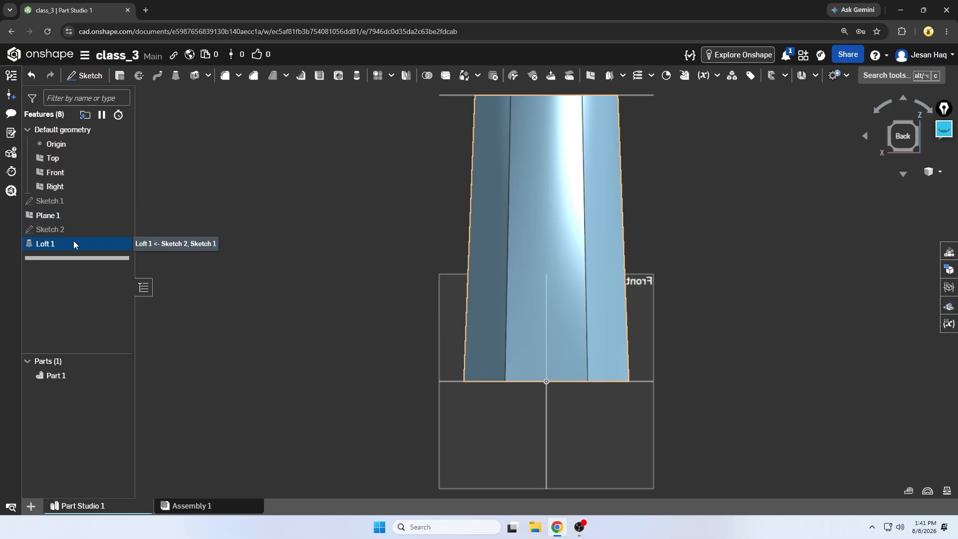
scroll(230, 238, down, 3)
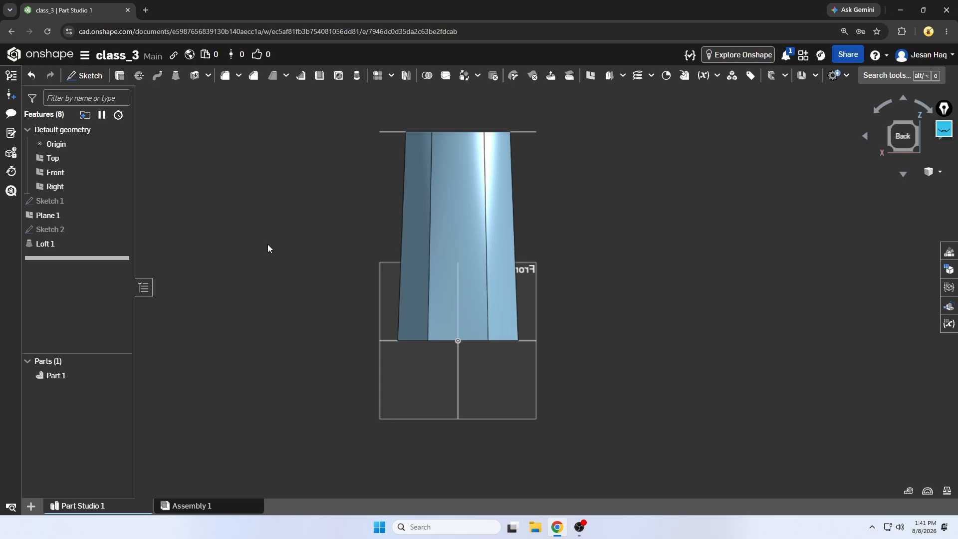
click(63, 245)
key(Delete)
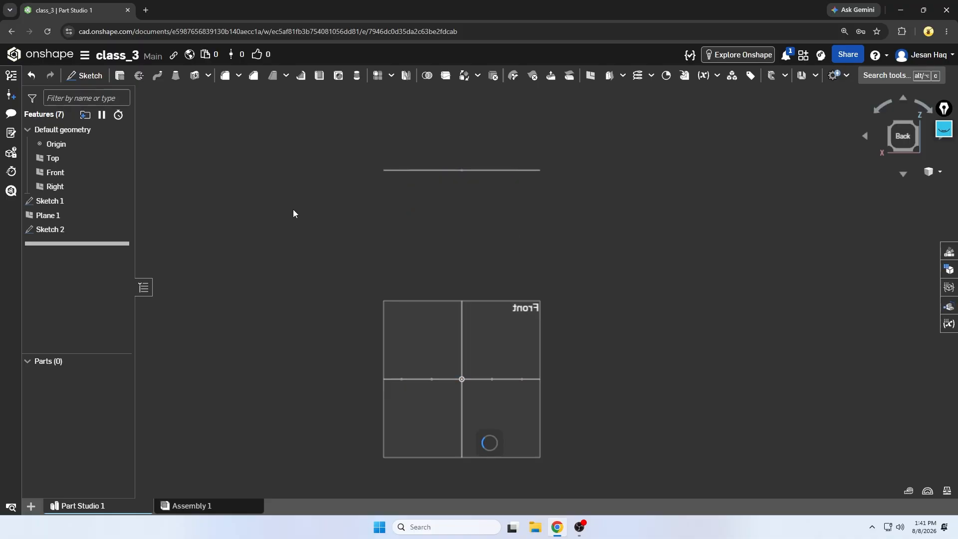
- Start a sketch on the Front plane and project the Sketch 2 circle and a corner point of the Sketch 1 hexagon into it
click(85, 76)
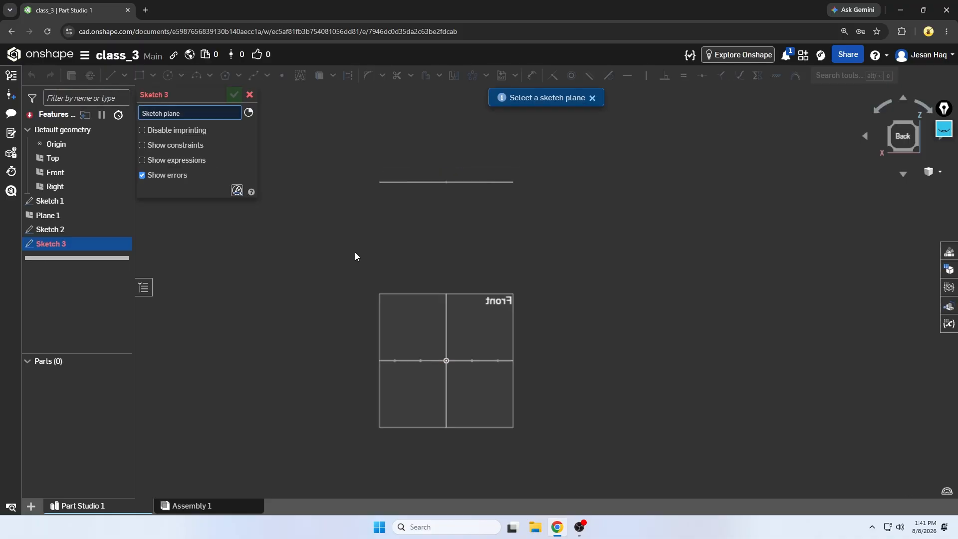
click(416, 309)
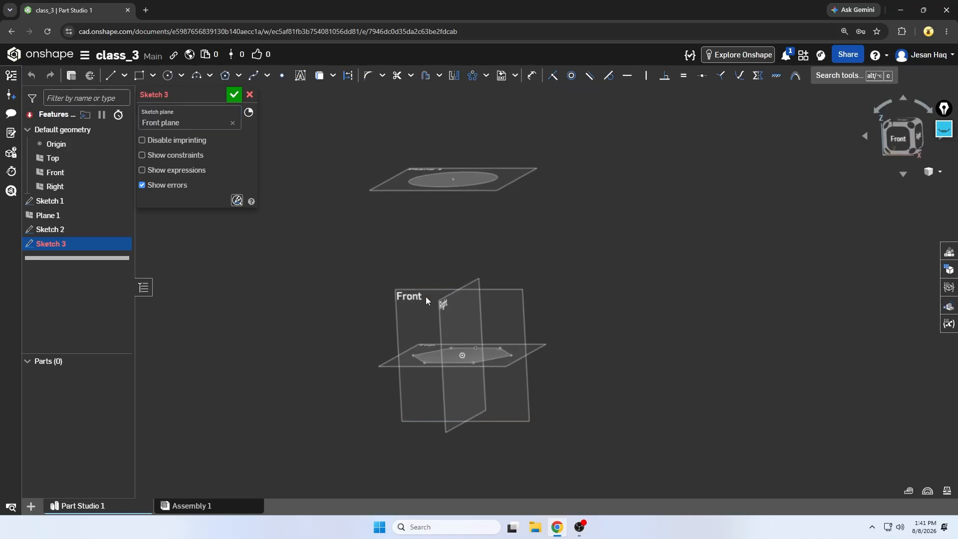
click(893, 143)
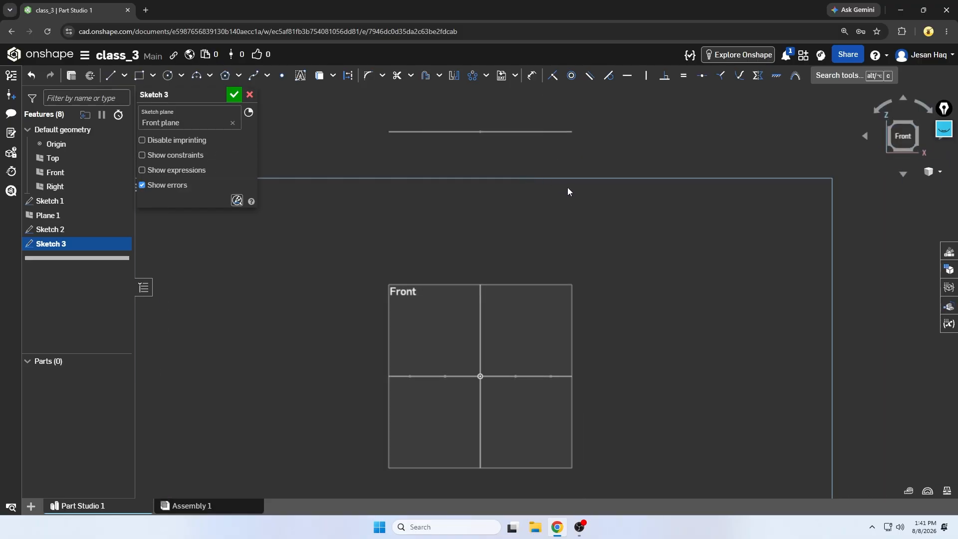
right_drag(567, 187, 555, 196)
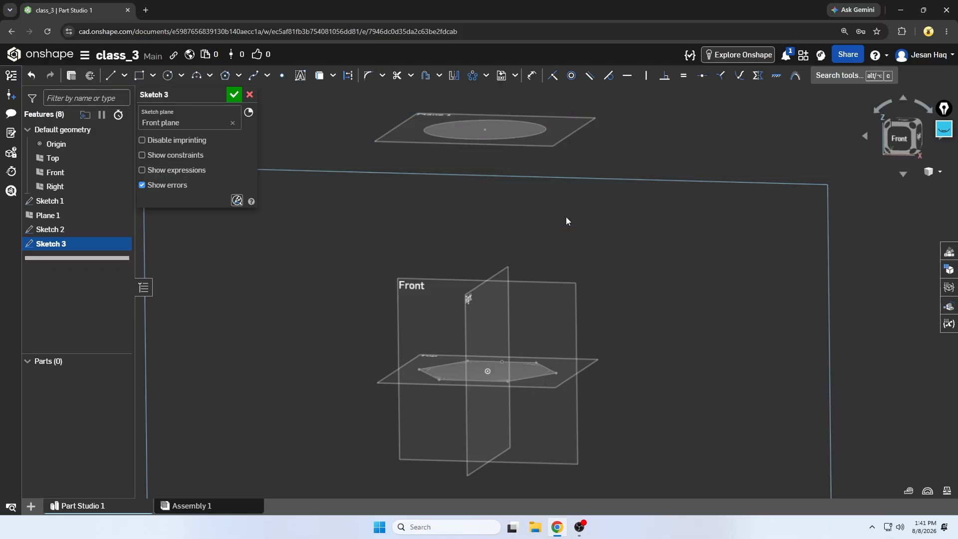
click(895, 149)
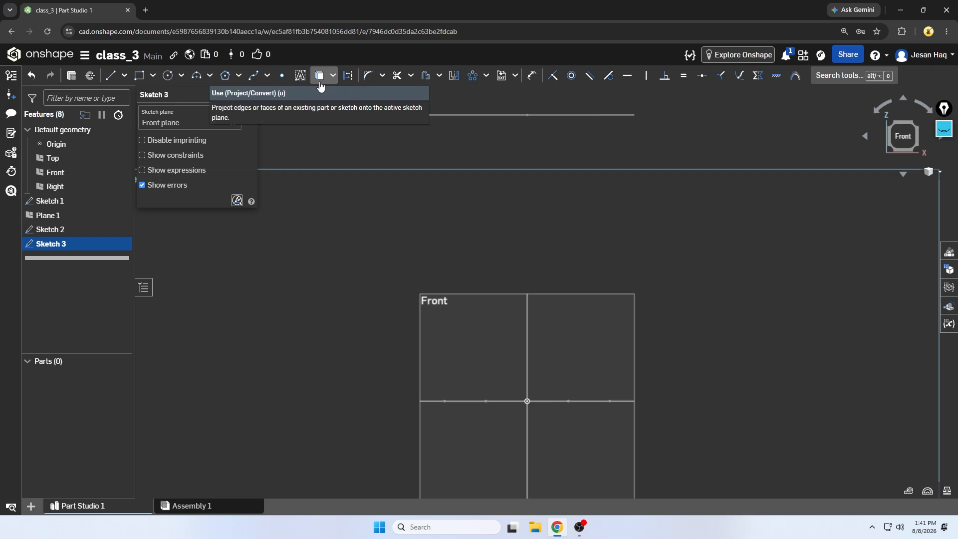
key(u)
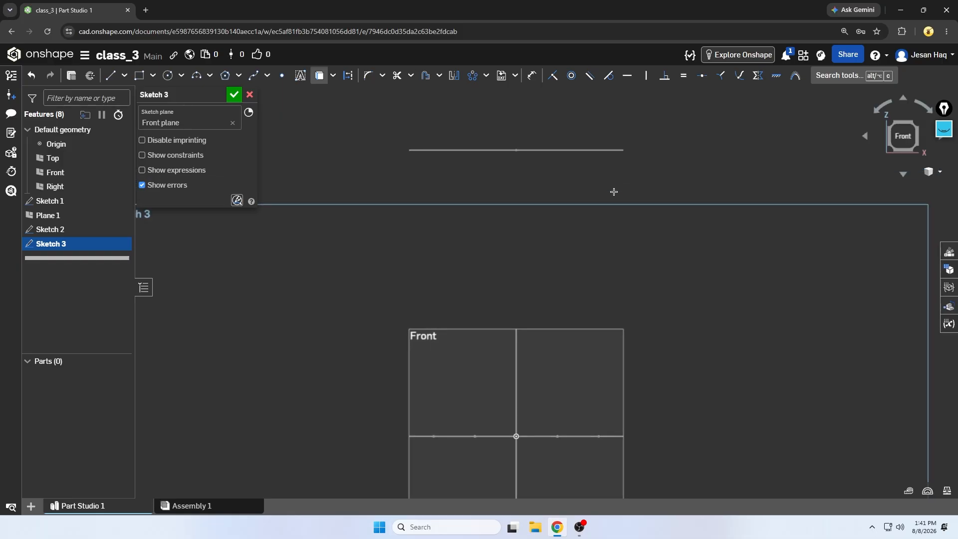
click(582, 360)
scroll(497, 252, down, 2)
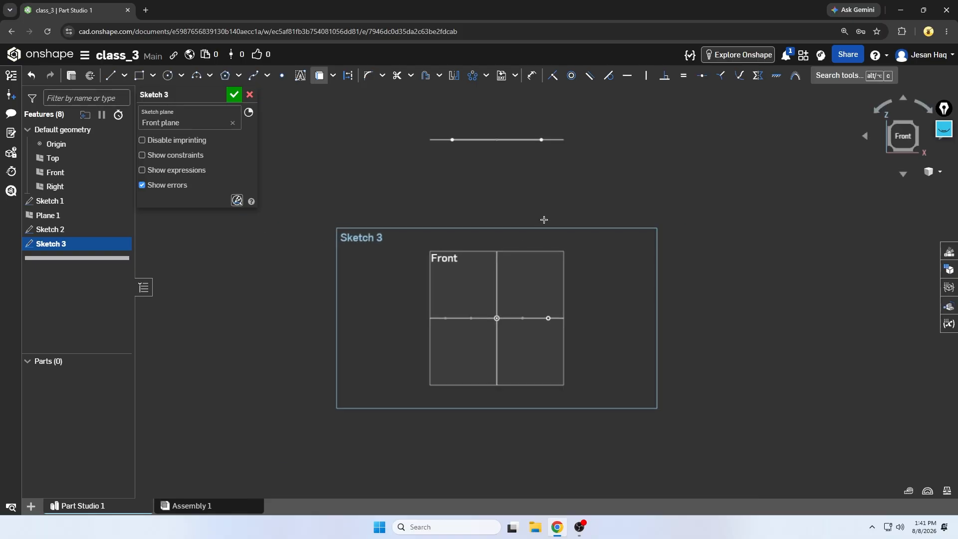
middle_drag(544, 220, 543, 253)
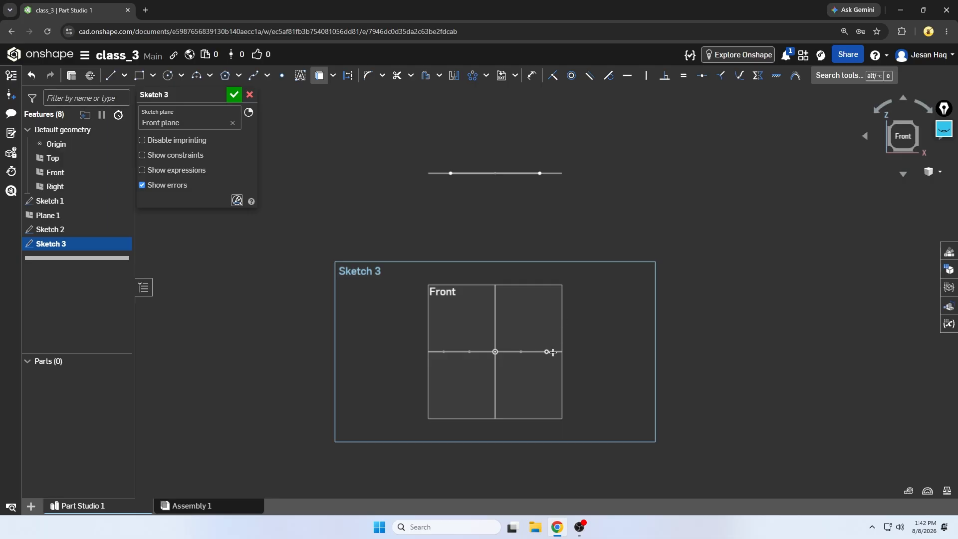
- Draw an S-shaped spline from the right end of the projected circle through two intermediate points to the projected hexagon corner
click(254, 75)
scroll(549, 182, up, 2)
click(537, 171)
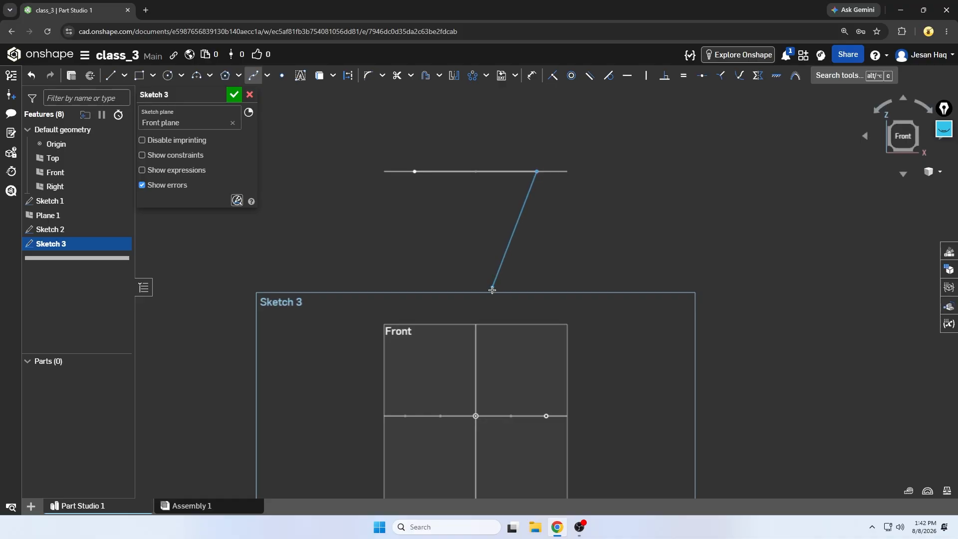
click(526, 245)
double_click(529, 297)
middle_drag(552, 369, 558, 322)
click(555, 321)
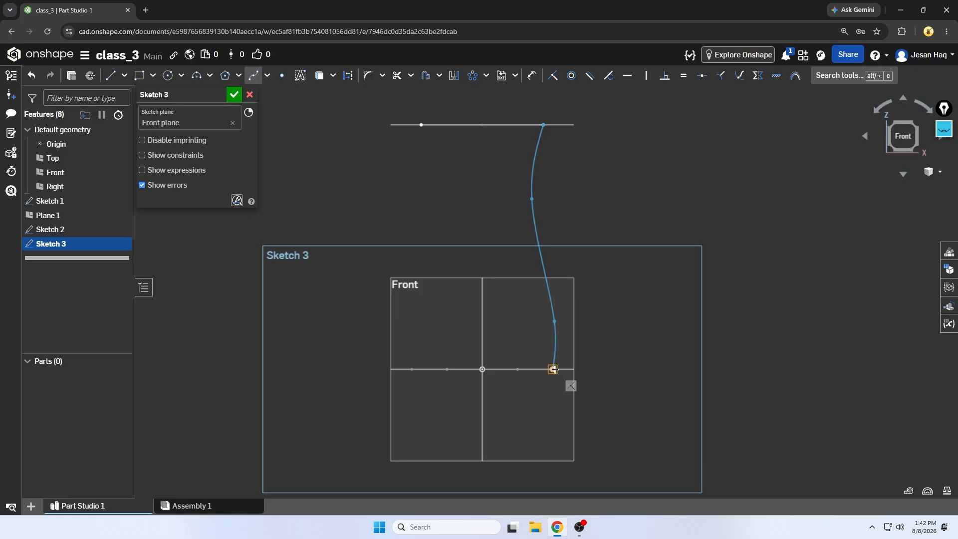
double_click(554, 370)
scroll(597, 220, down, 3)
right_drag(598, 220, 600, 216)
click(903, 141)
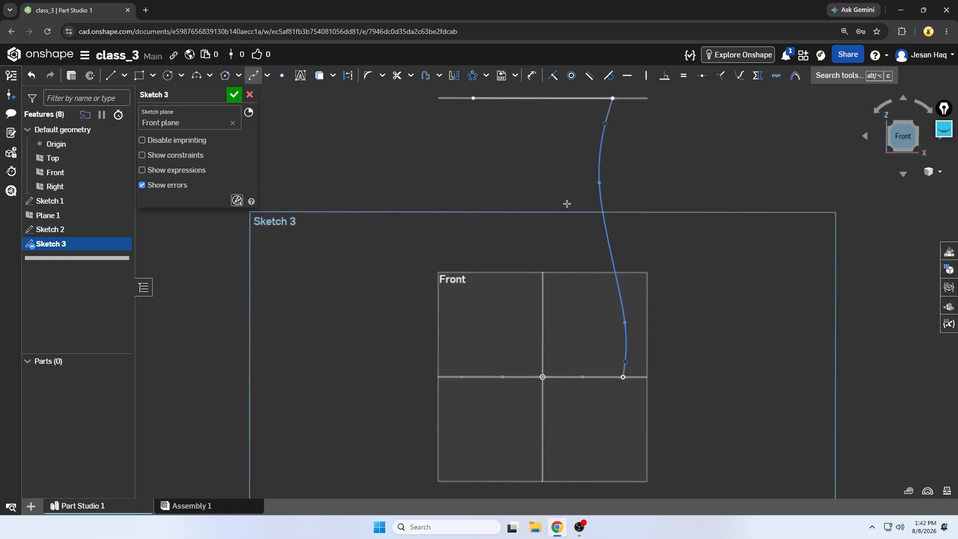
- Mirror the spline about the Right plane and finish the sketch
click(454, 75)
click(546, 322)
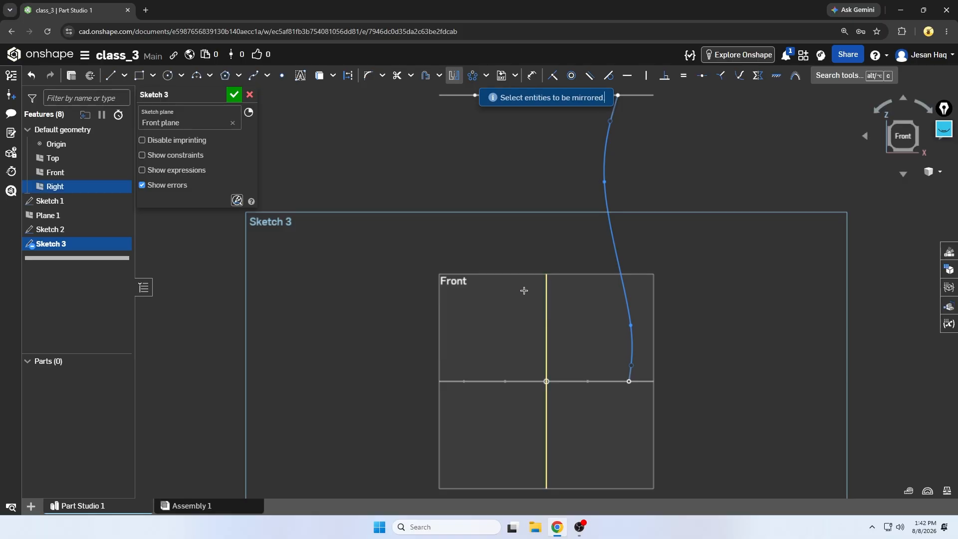
click(618, 259)
scroll(423, 259, down, 1)
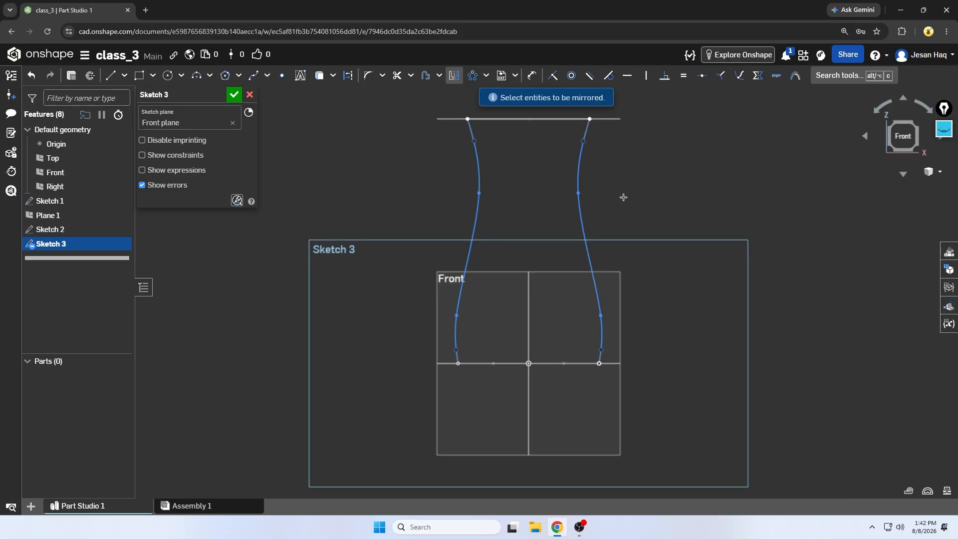
click(234, 94)
scroll(392, 208, down, 2)
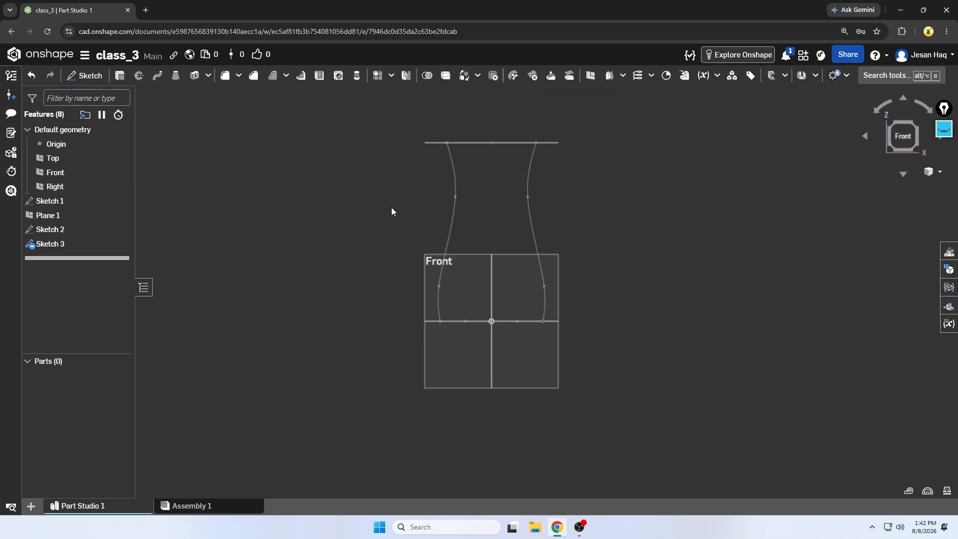
click(902, 136)
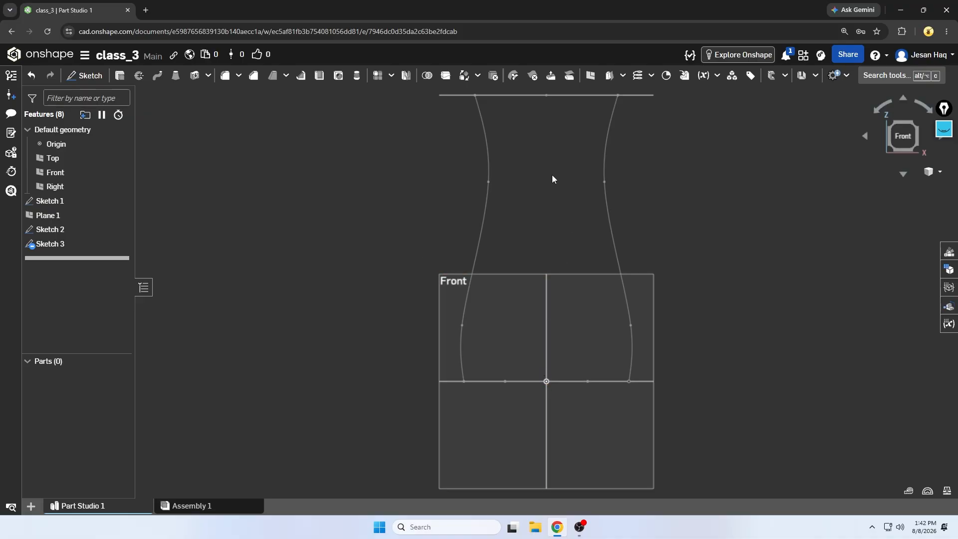
- Edit Sketch 3 to add a centre spline from the origin through one point bowed left to the circle's centre
right_click(60, 244)
click(94, 268)
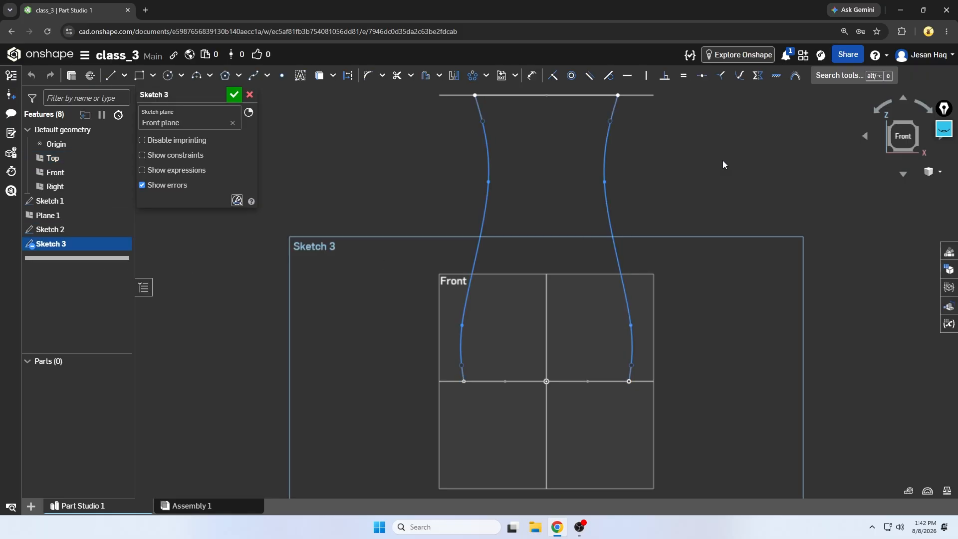
click(254, 75)
click(546, 382)
middle_drag(525, 177, 514, 238)
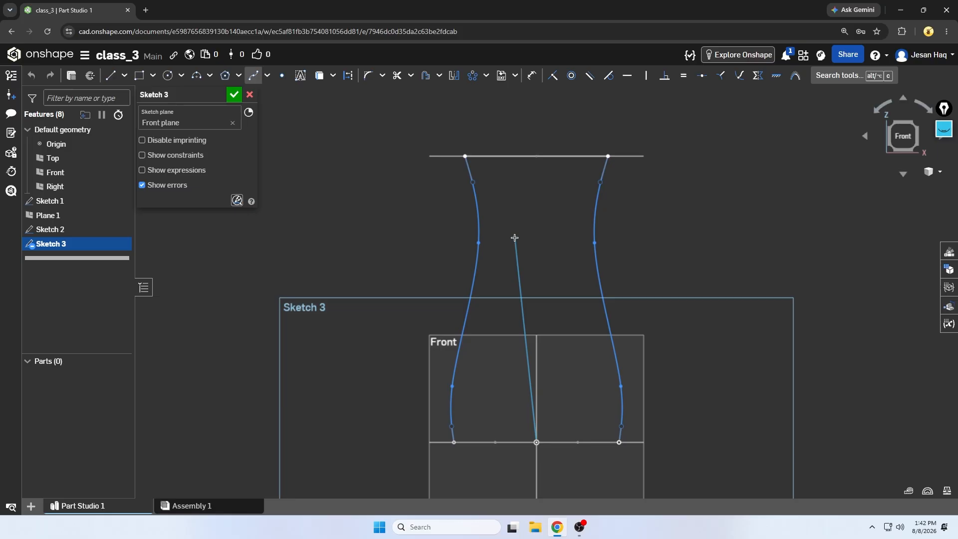
click(522, 265)
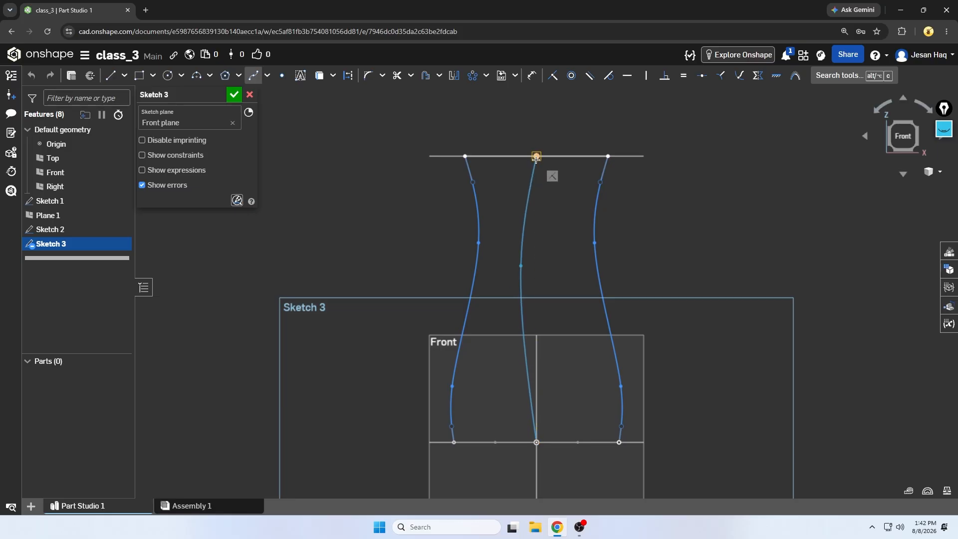
click(536, 156)
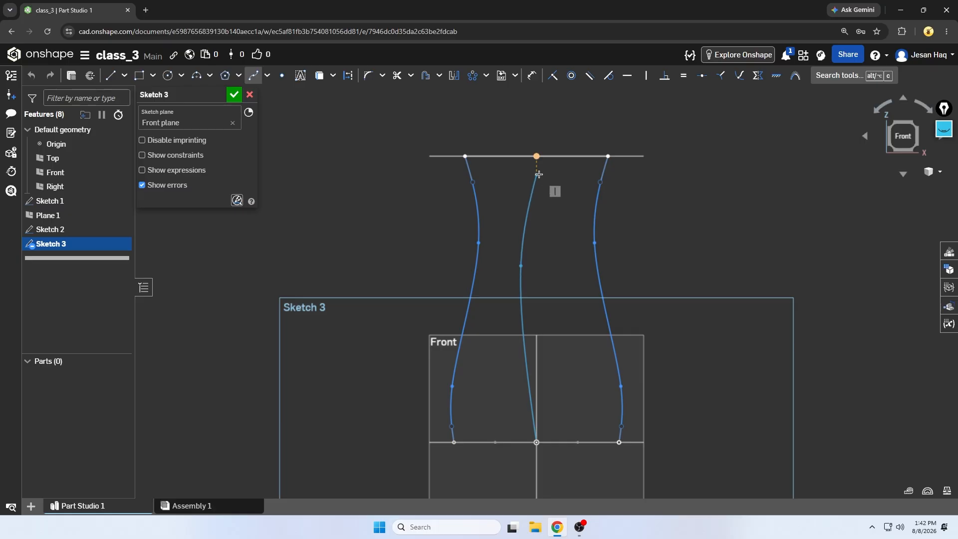
click(536, 157)
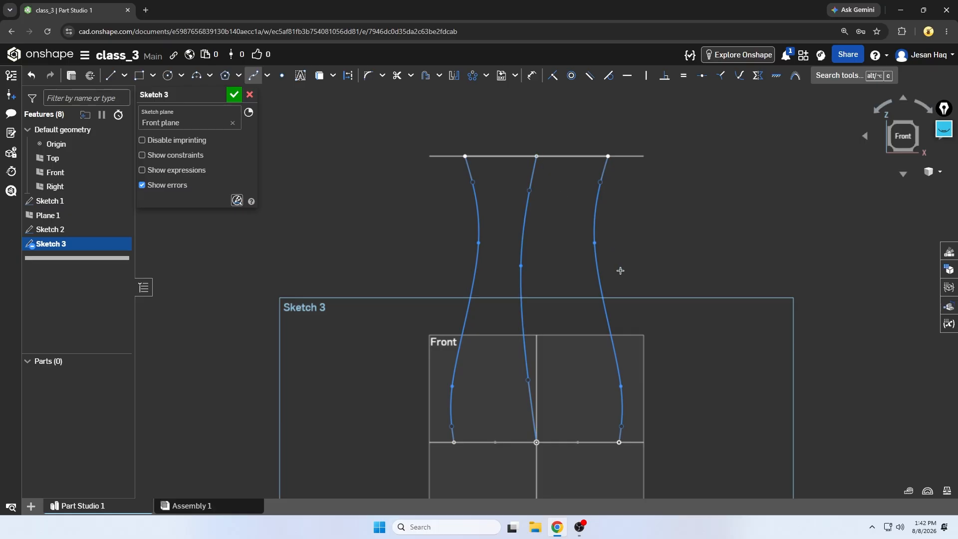
scroll(454, 194, down, 2)
scroll(501, 252, up, 2)
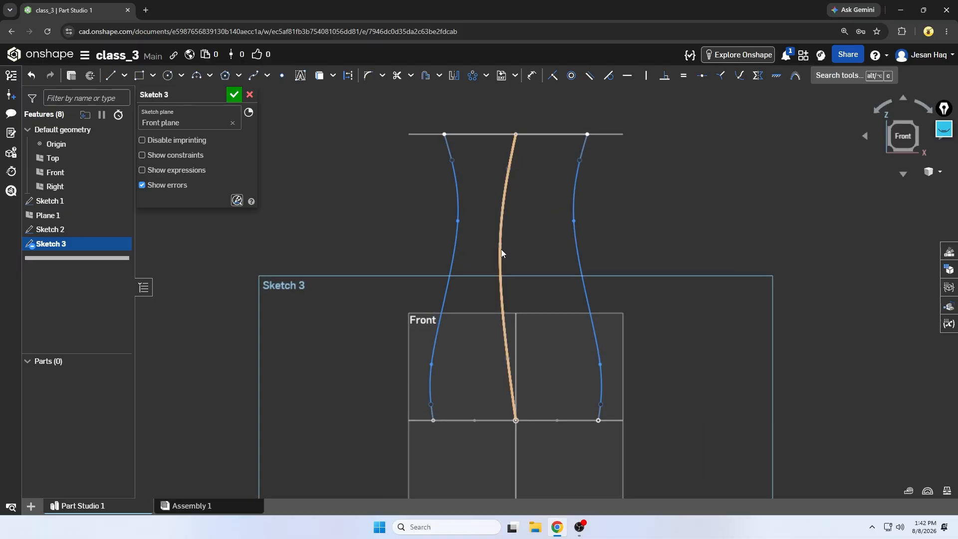
click(237, 95)
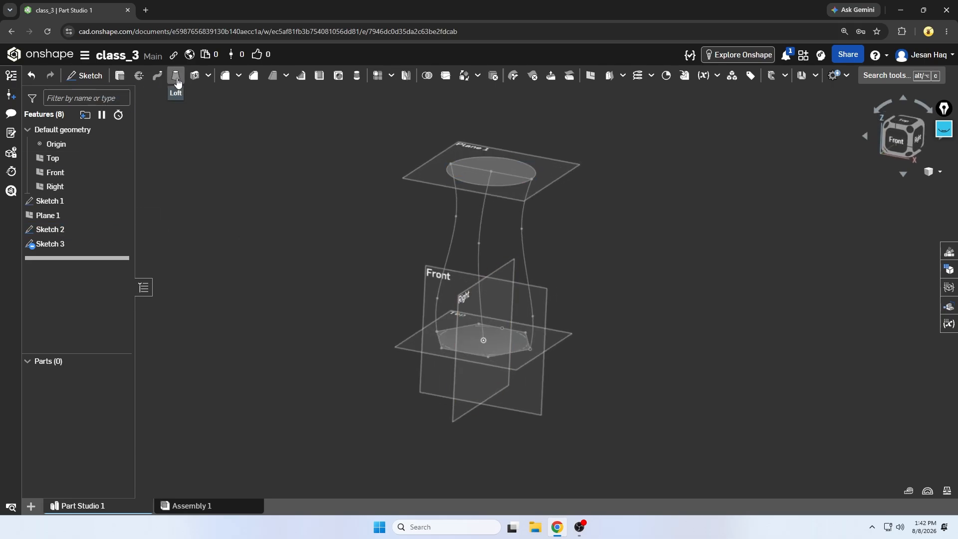
- Create a new solid loft from the hexagon face of Sketch 1 to the circle face of Sketch 2
click(176, 75)
click(497, 346)
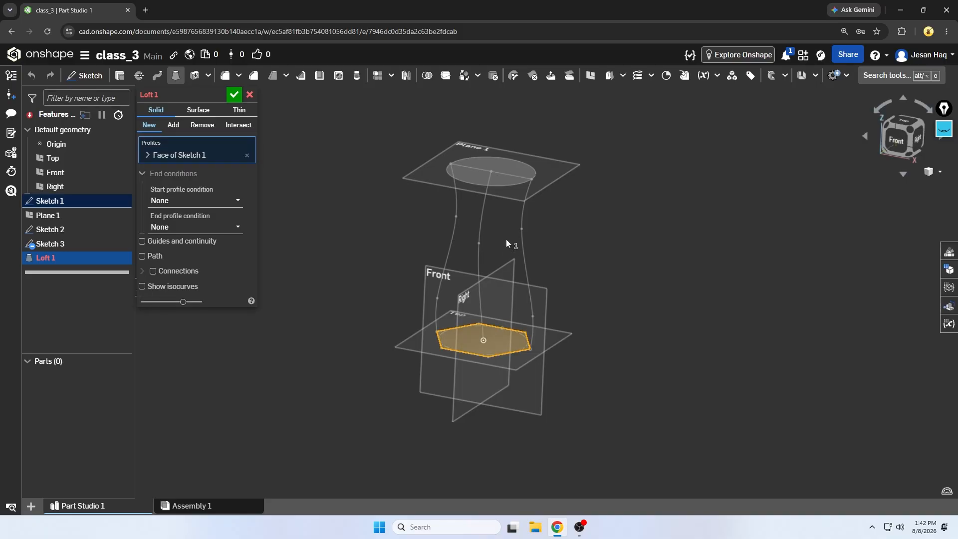
click(509, 175)
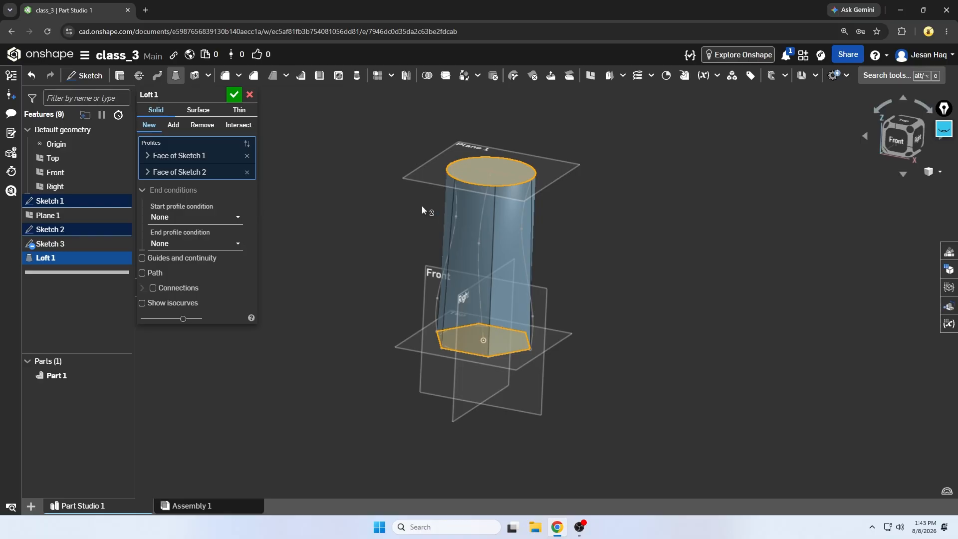
- Enable guides and continuity for the loft and add the originally drawn side spline of Sketch 3 as a guide
click(142, 258)
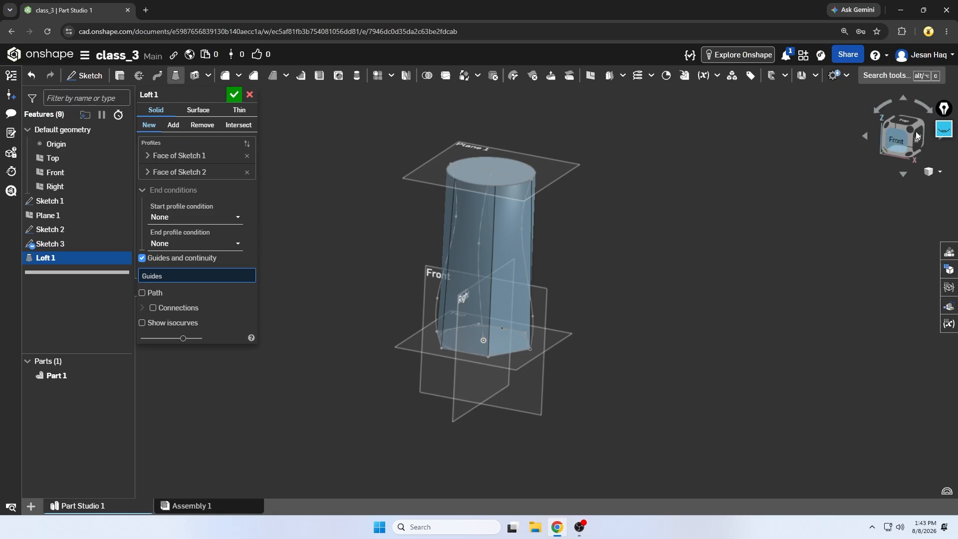
click(524, 234)
right_drag(576, 242, 465, 223)
scroll(461, 238, up, 3)
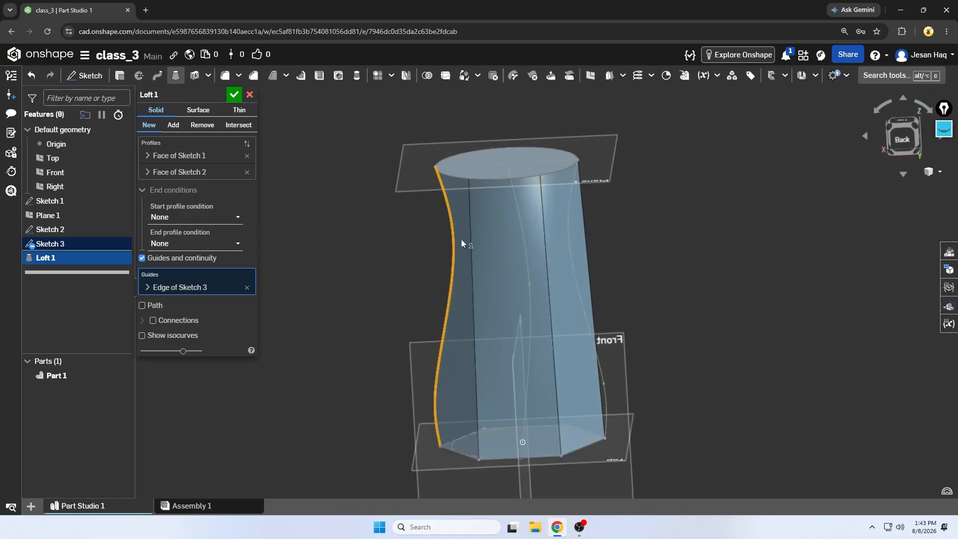
click(908, 145)
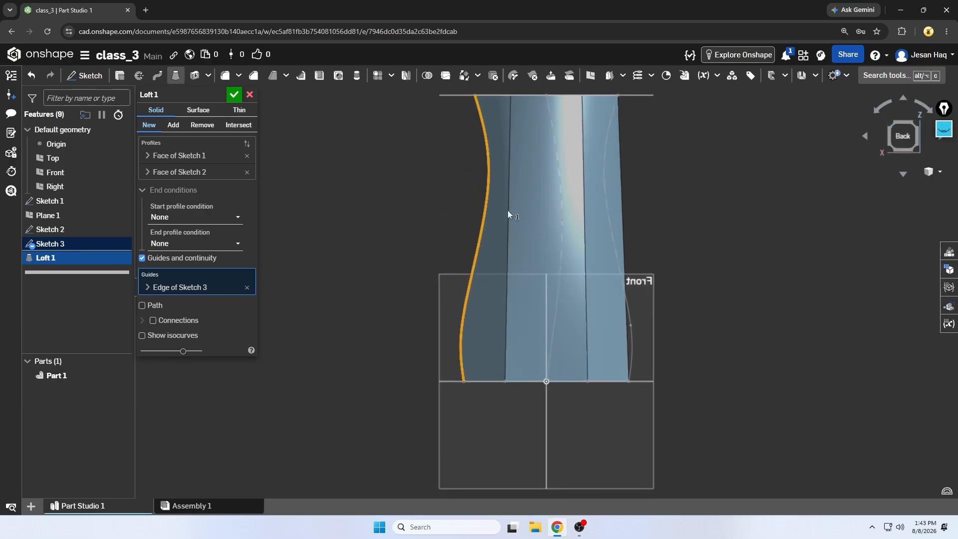
middle_drag(407, 211, 406, 256)
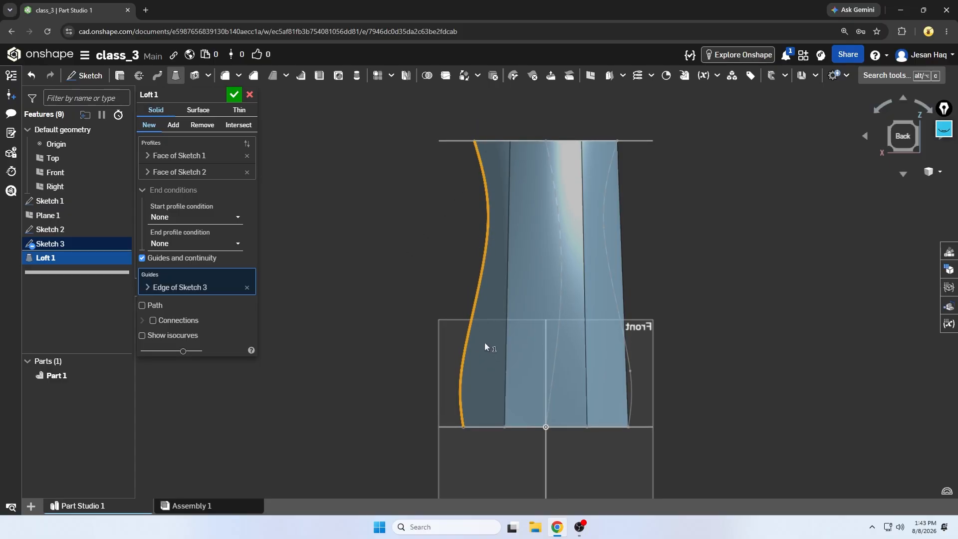
scroll(415, 212, down, 3)
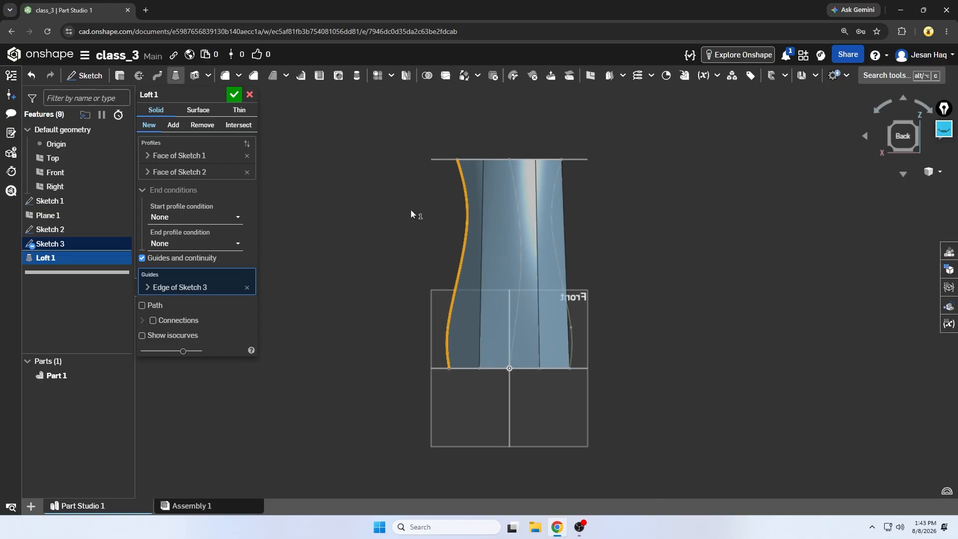
- Add the mirrored side spline of Sketch 3 as the loft's second guide
click(553, 224)
mouse_move(676, 232)
right_down()
mouse_move(468, 217)
mouse_move(529, 223)
mouse_move(527, 231)
mouse_move(502, 210)
mouse_move(486, 218)
mouse_move(514, 236)
right_up()
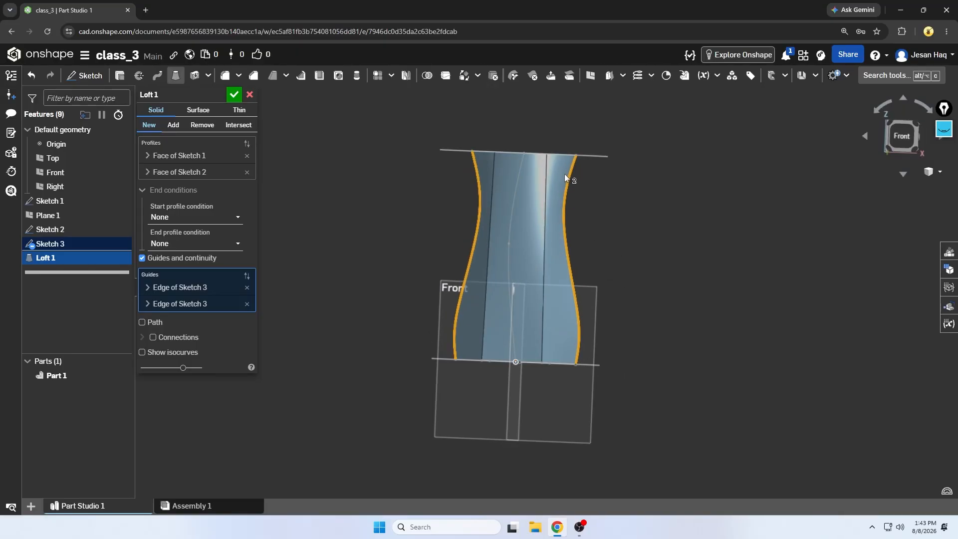
mouse_move(410, 293)
right_down()
mouse_move(416, 264)
mouse_move(394, 259)
mouse_move(393, 287)
right_up()
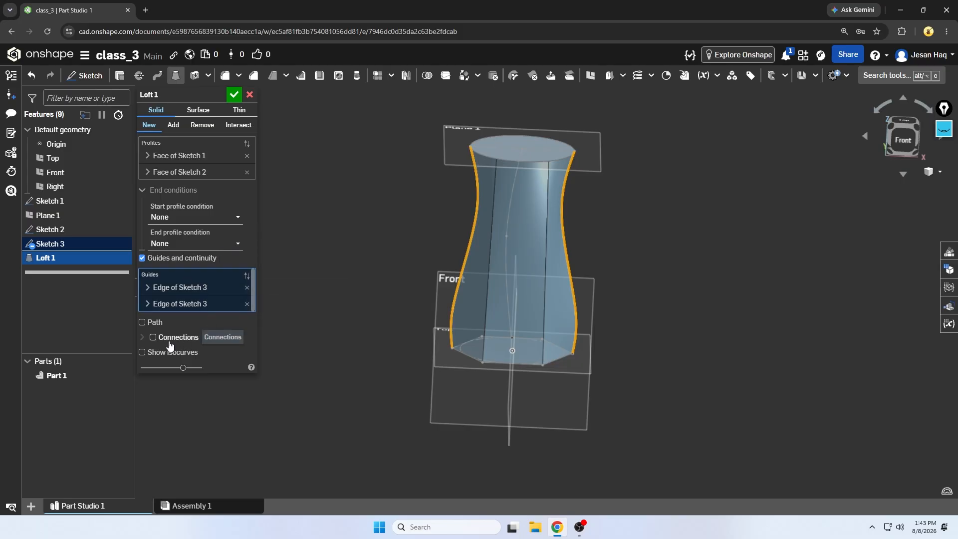
- Try a path for the loft that follows the centre spline of Sketch 3
click(142, 323)
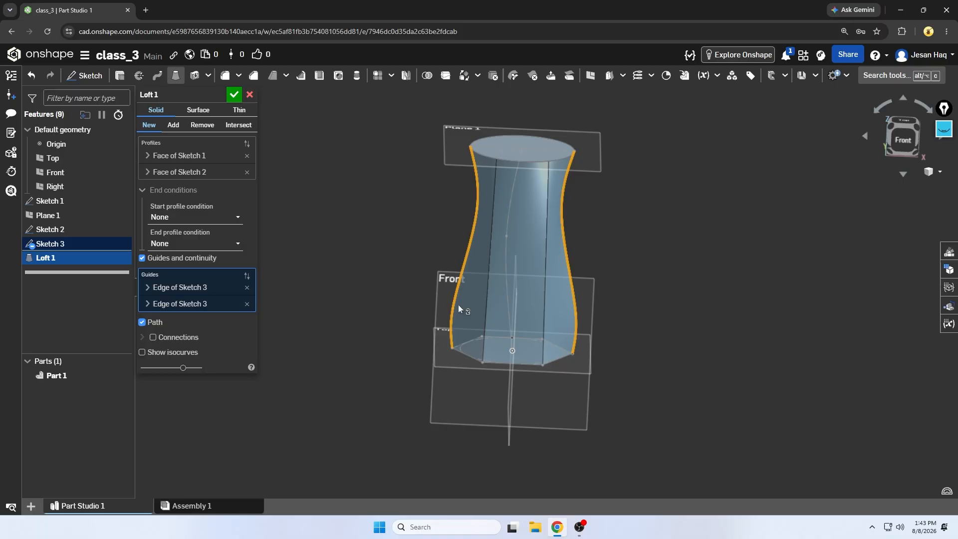
click(507, 263)
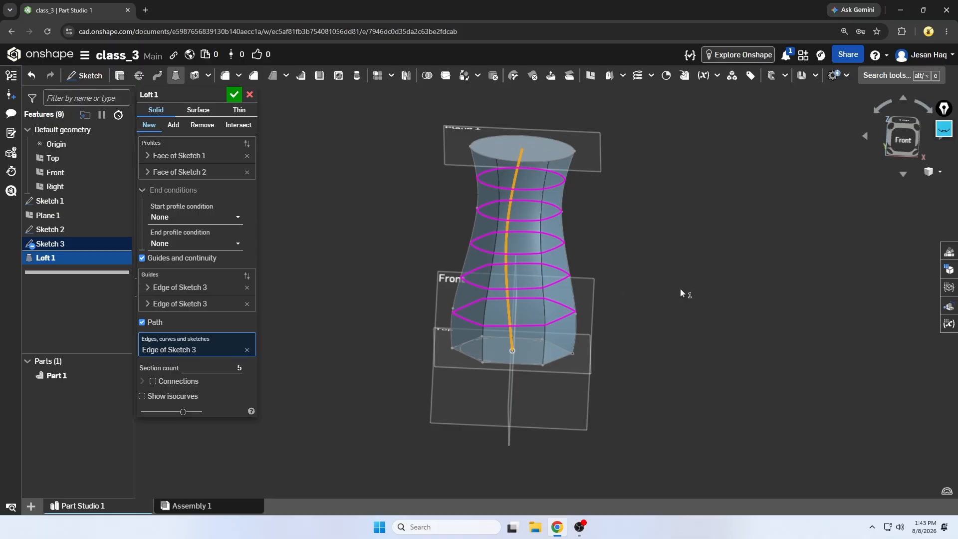
right_drag(681, 288, 560, 295)
click(913, 139)
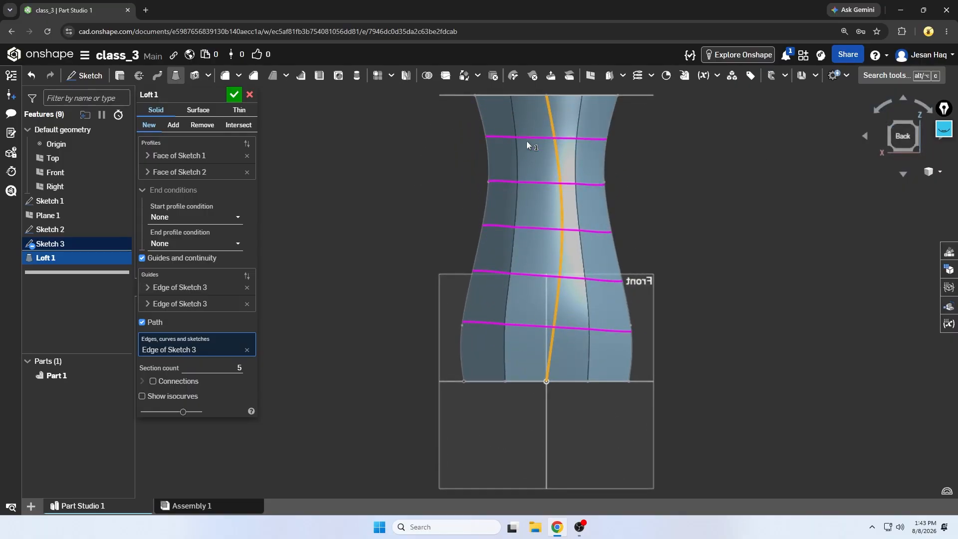
- Set the loft path's section count to 10 and try the path, then turn the path option off
click(237, 367)
text(10)
key(Return)
scroll(409, 277, down, 2)
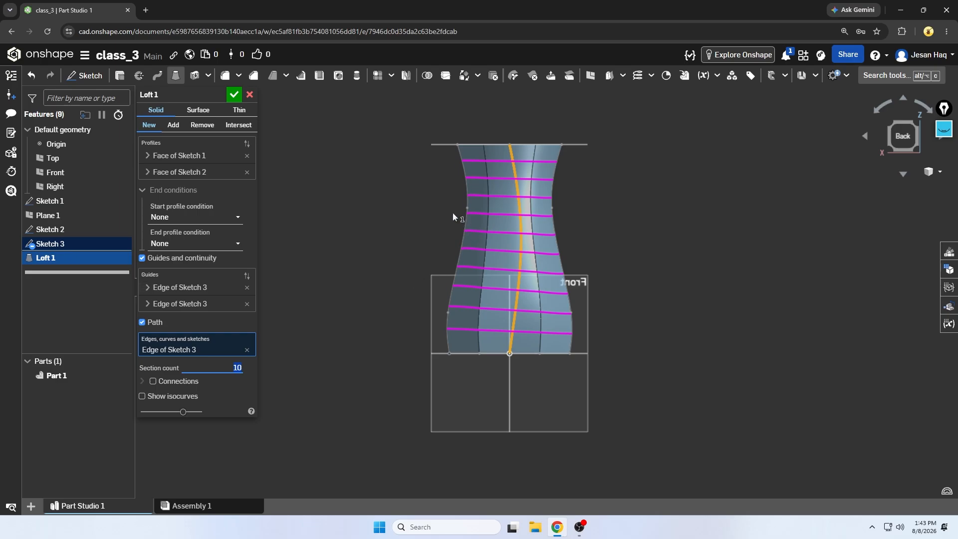
right_drag(450, 266, 349, 285)
right_drag(578, 180, 553, 213)
click(905, 139)
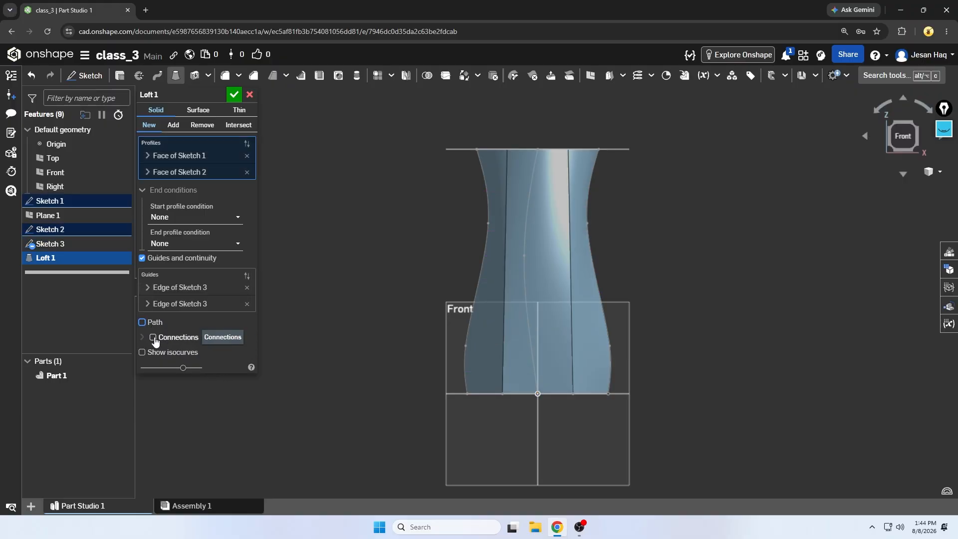
- Enable connections and the display of isocurves for the loft
click(153, 338)
right_drag(423, 293, 357, 321)
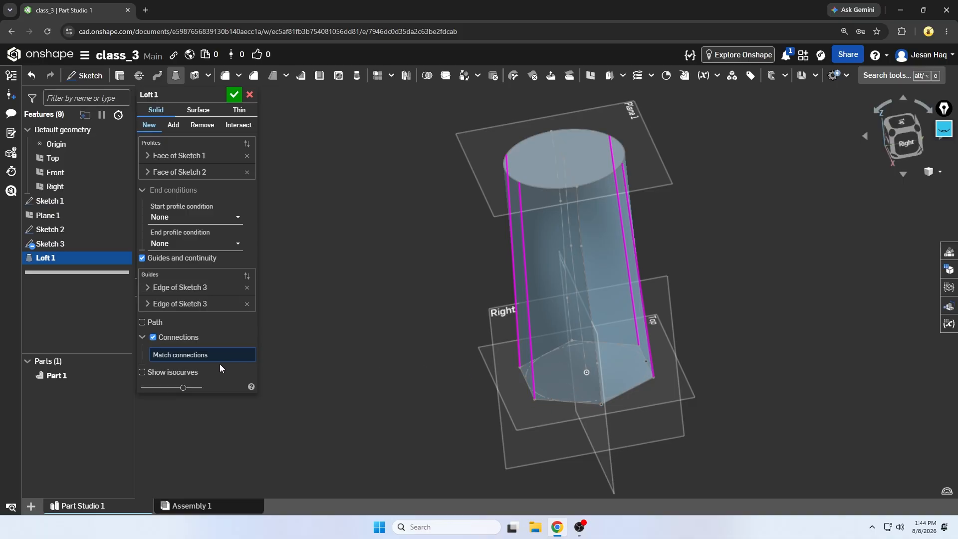
click(142, 372)
right_drag(412, 319, 685, 267)
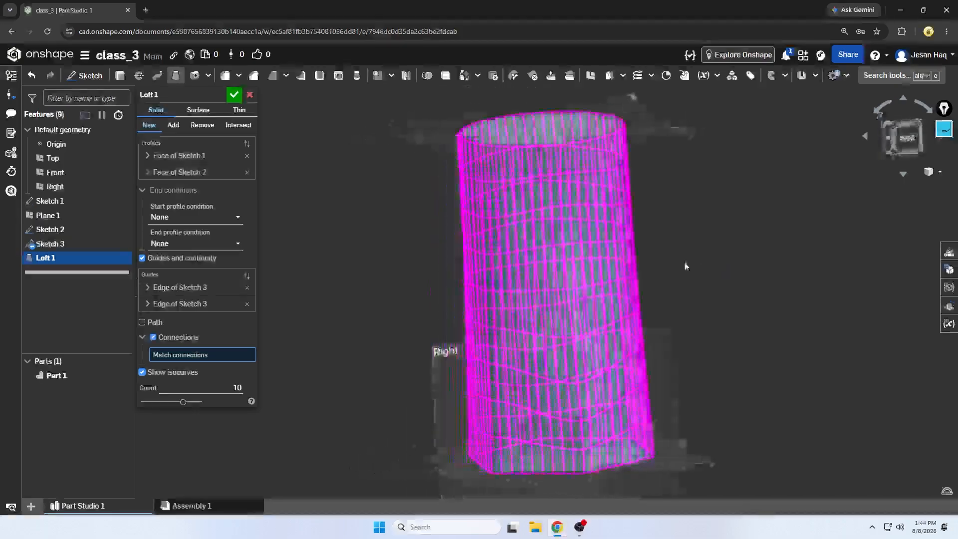
- Set the isocurve count to 5 and accept the loft
click(222, 388)
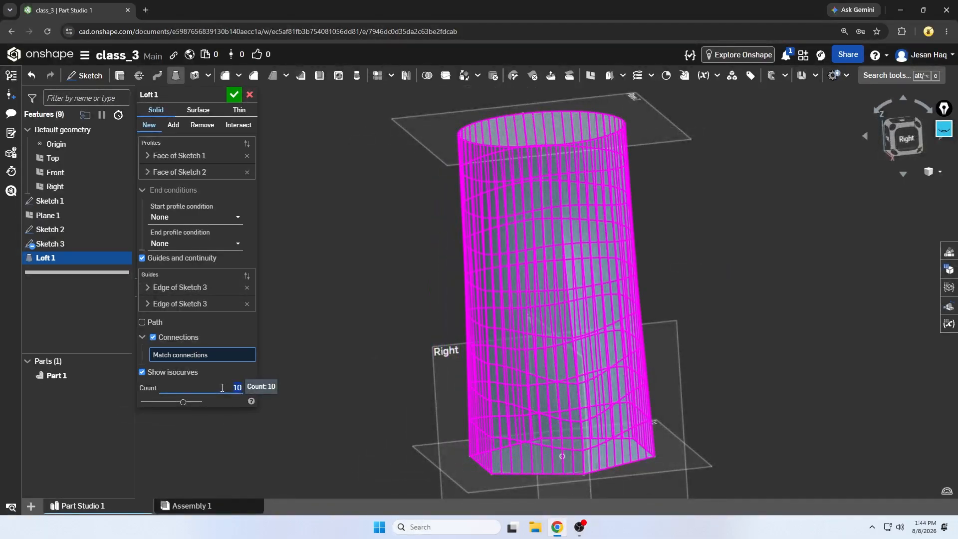
scroll(531, 268, down, 2)
right_drag(531, 268, 483, 331)
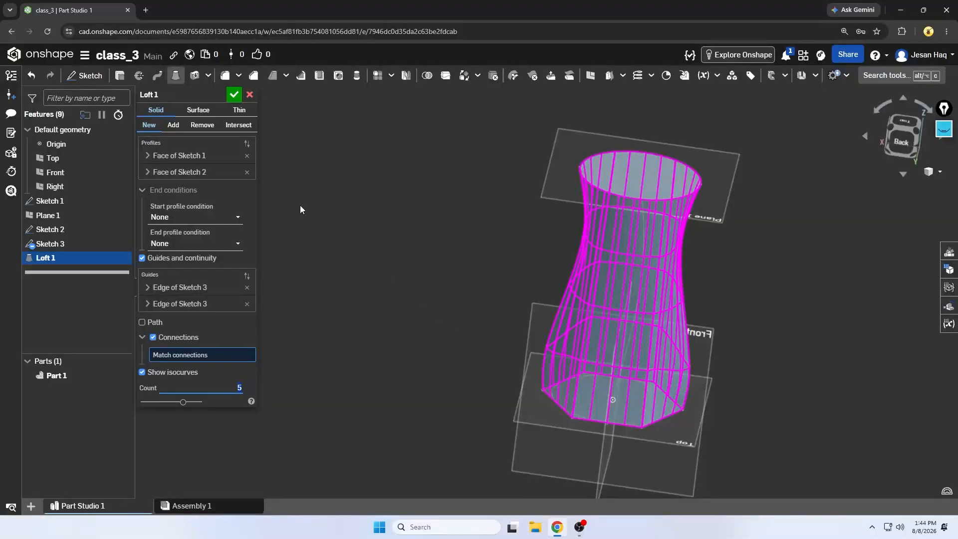
click(234, 94)
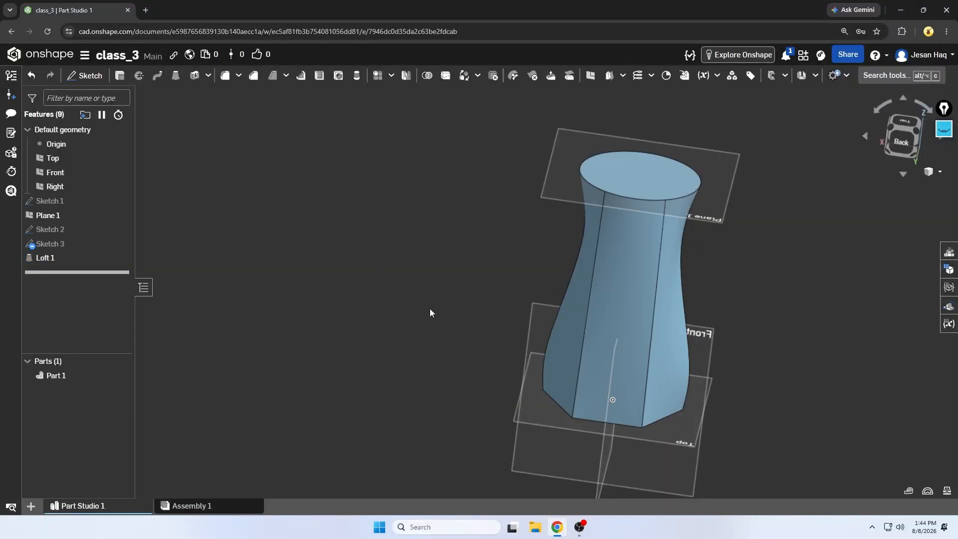
- Shell the lofted part with a 2.5 mm wall thickness, removing its upper circular face
scroll(430, 313, down, 2)
right_drag(431, 313, 290, 271)
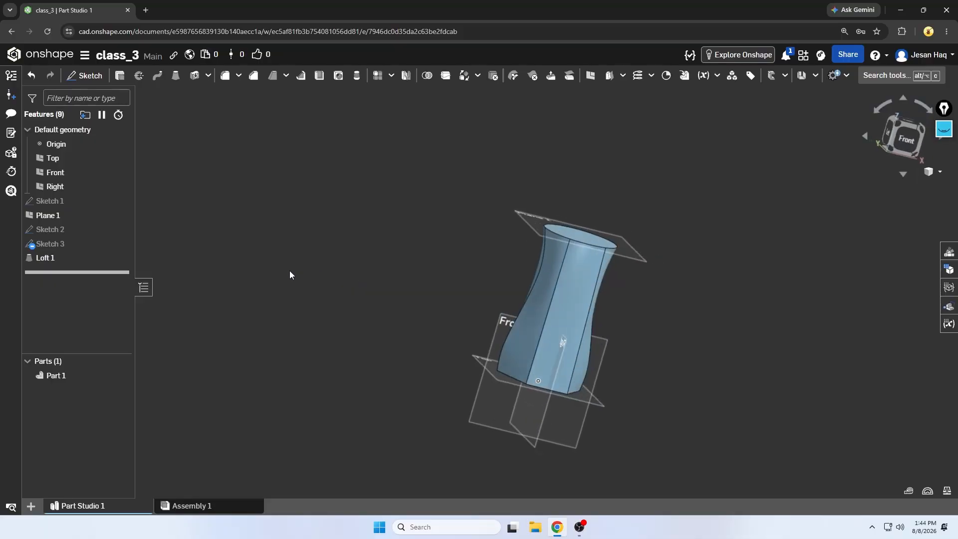
key(shift+1)
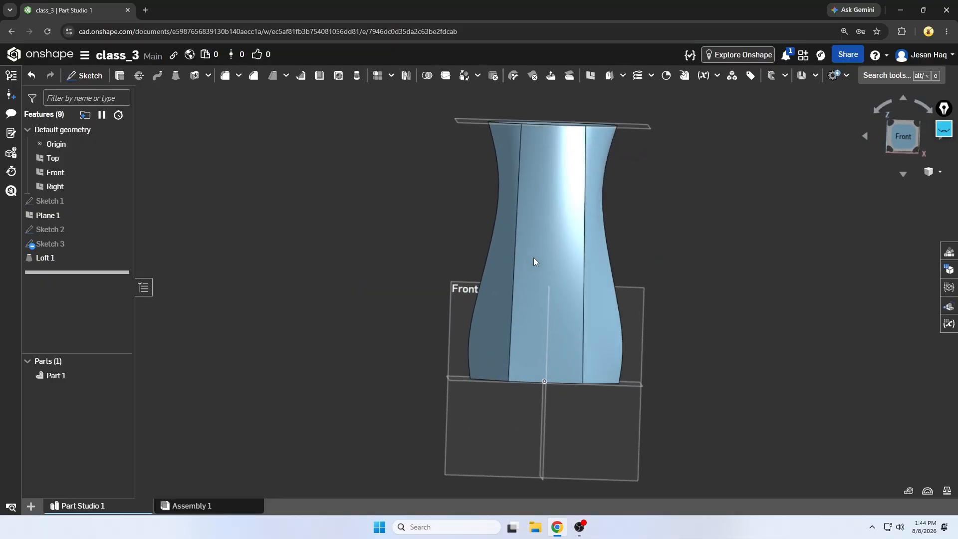
key(shift+7)
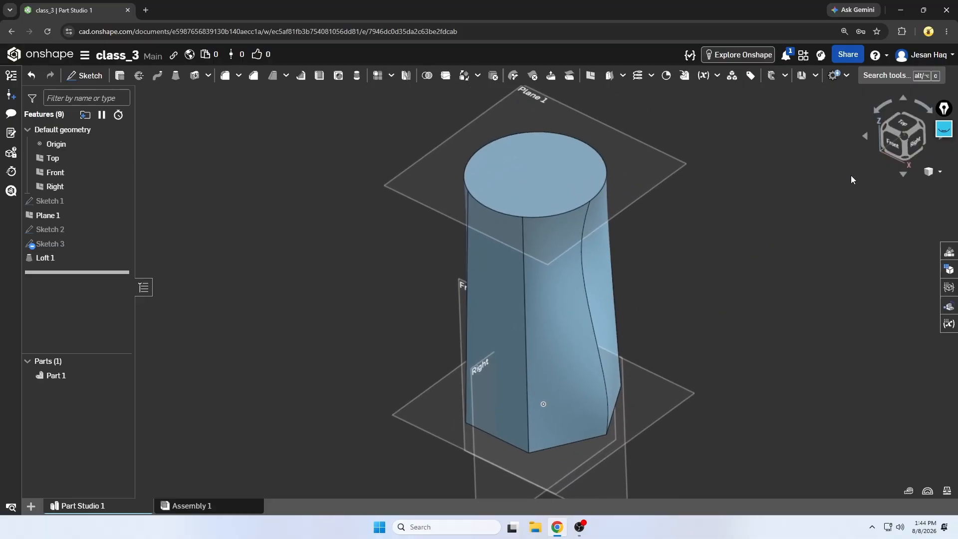
click(894, 146)
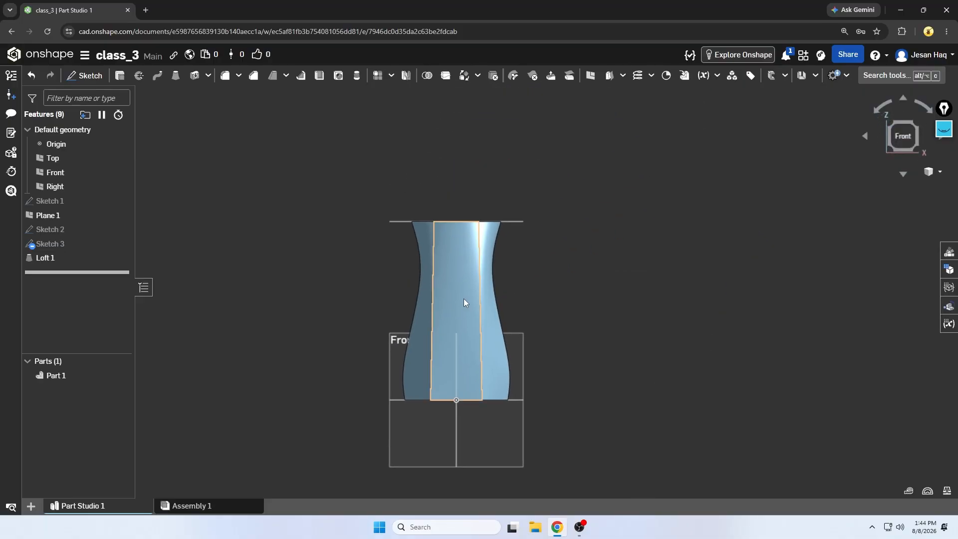
key(shift+7)
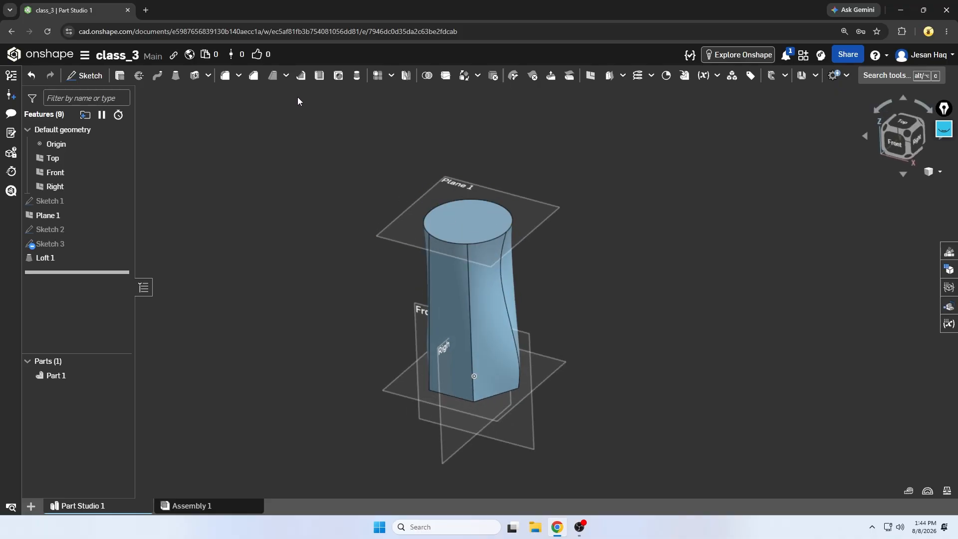
click(319, 75)
click(469, 227)
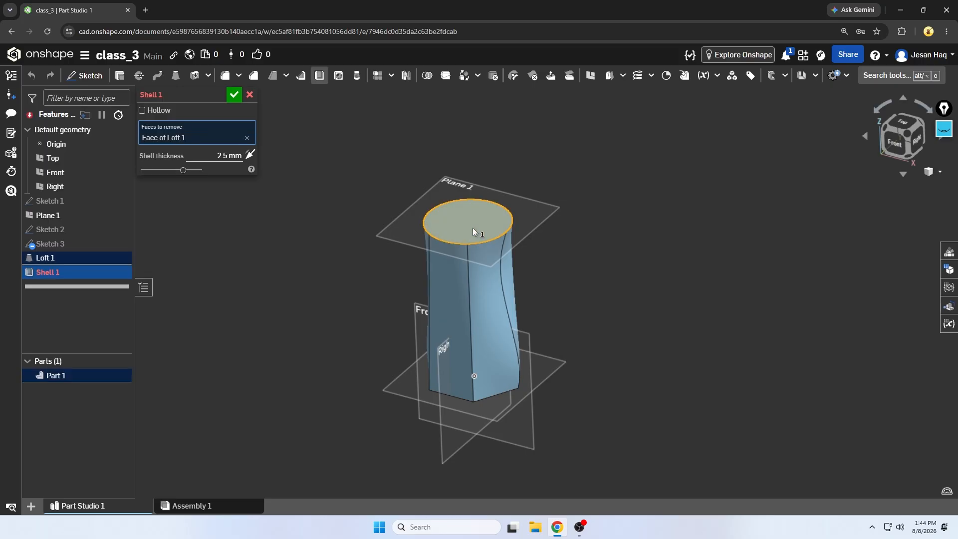
click(234, 95)
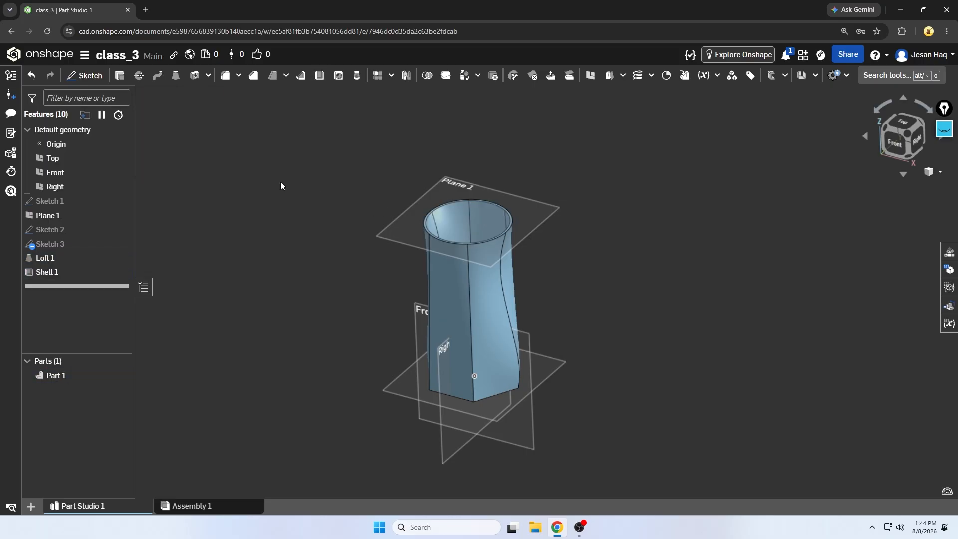
- Roll the feature history back to just before Sketch 1
right_drag(292, 192, 376, 225)
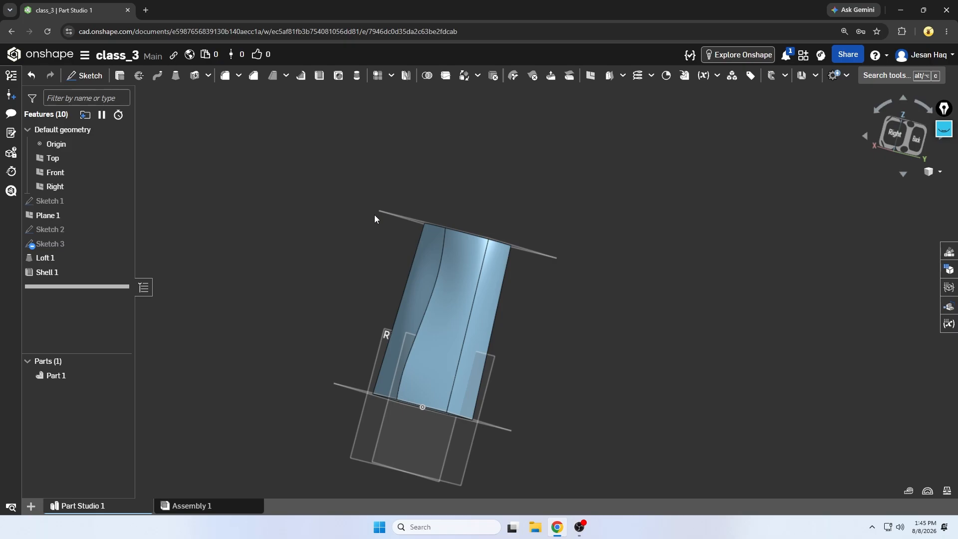
click(895, 133)
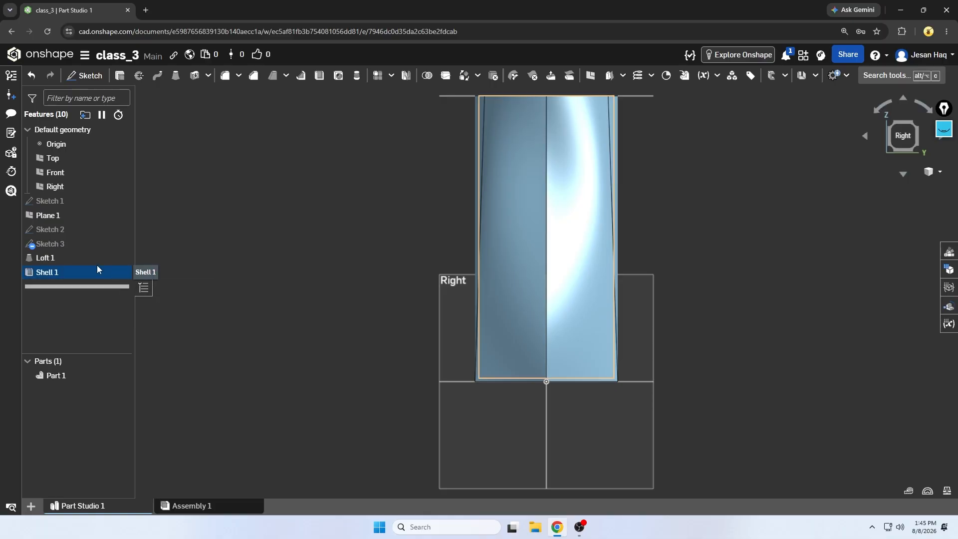
drag(100, 286, 91, 195)
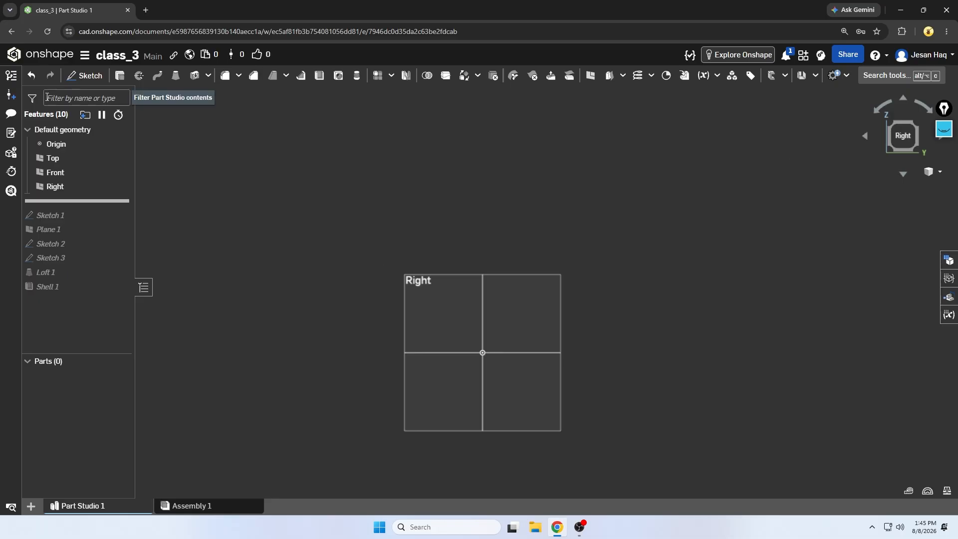
key(shift+7)
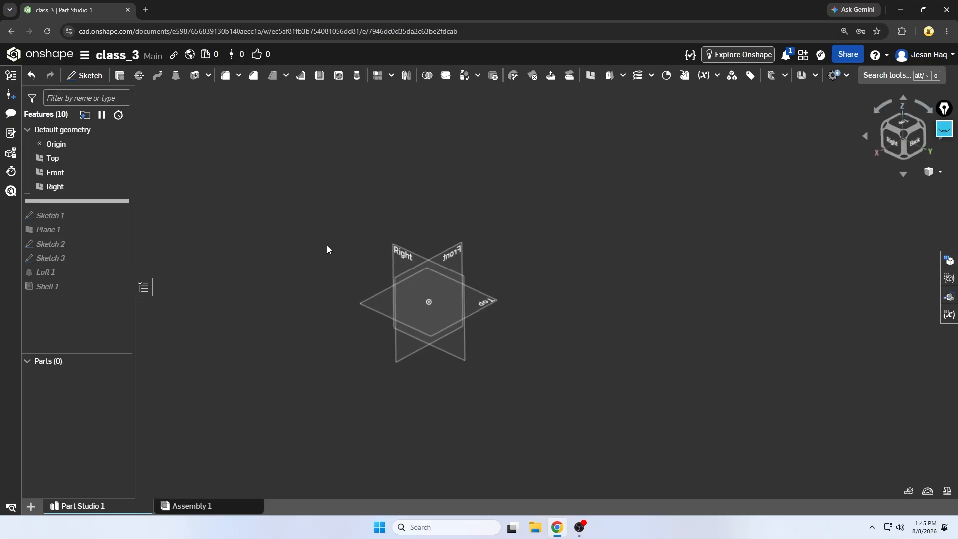
right_drag(327, 244, 337, 232)
- Start a sketch on the Top plane and draw a circle about 111 mm in diameter centred on the origin
click(88, 77)
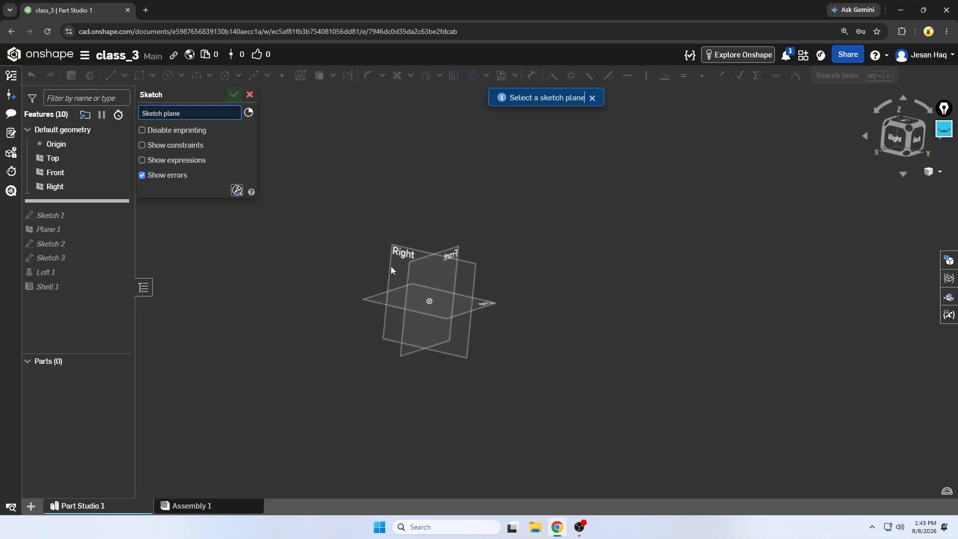
right_drag(386, 269, 370, 304)
scroll(376, 294, up, 4)
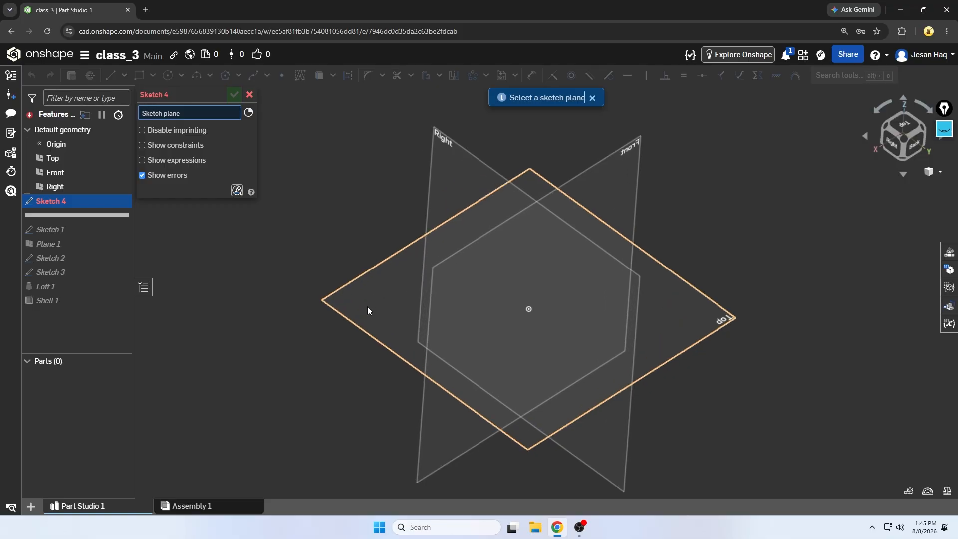
click(367, 307)
key(n)
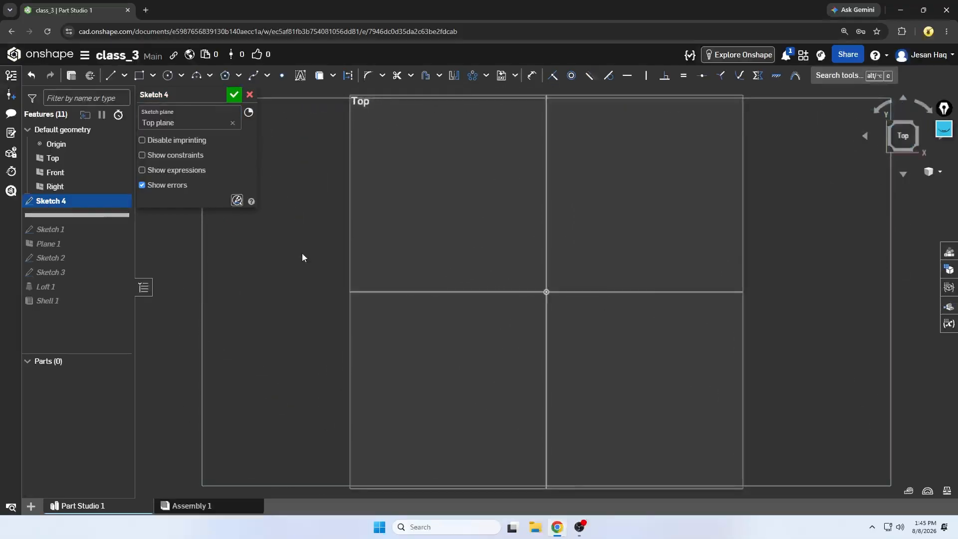
key(c)
click(546, 291)
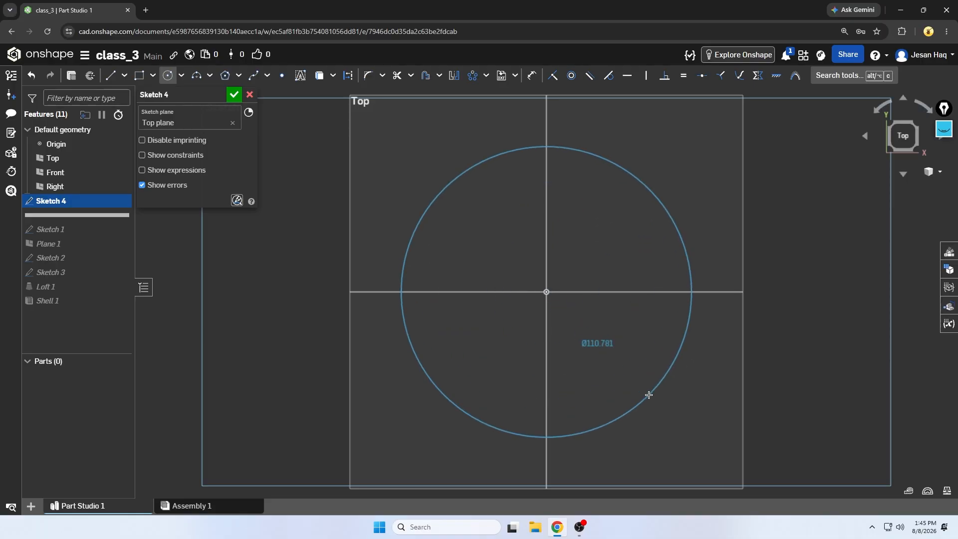
click(648, 394)
- Dimension the circle's diameter as 100 mm and finish the sketch
key(d)
click(685, 227)
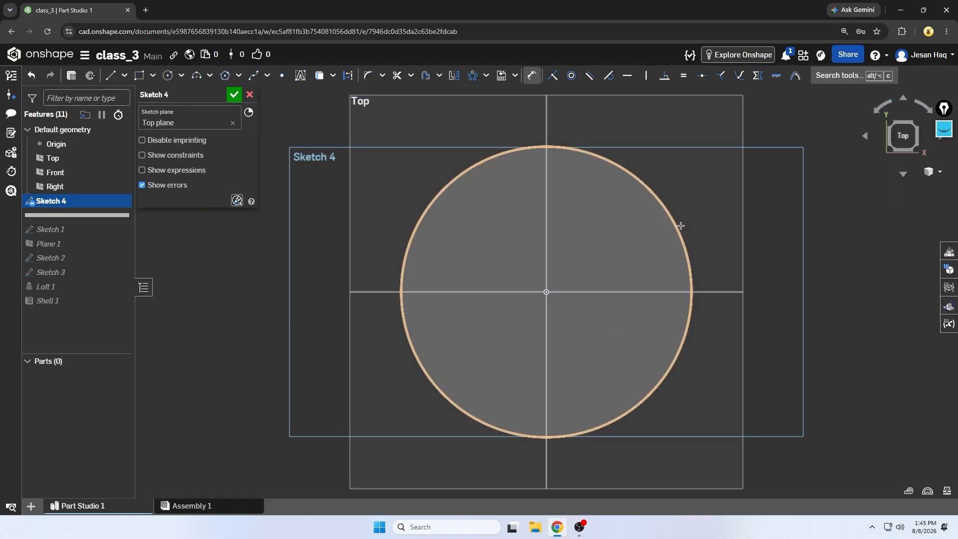
click(753, 203)
text(100)
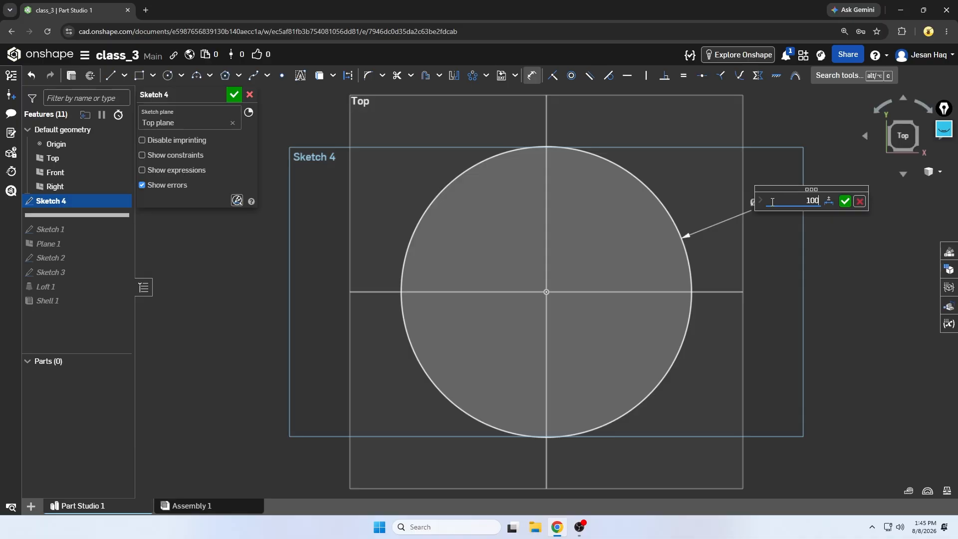
key(Return)
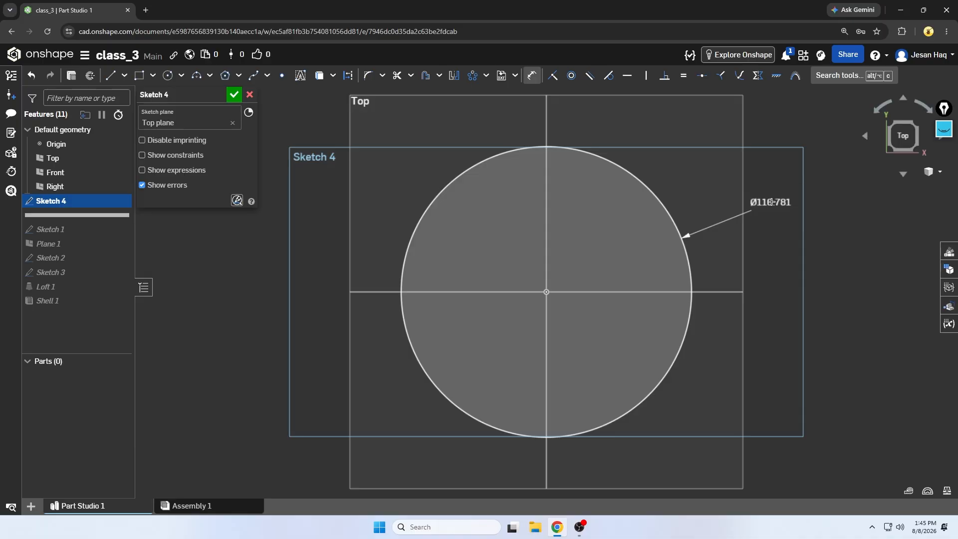
click(234, 94)
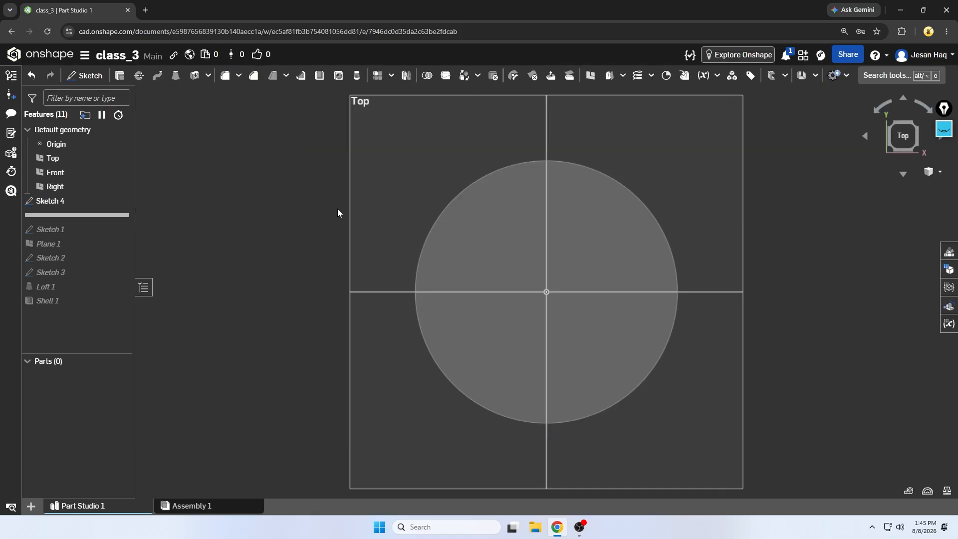
- Start a new plane offset 200 mm above the Top plane
scroll(337, 209, down, 3)
right_drag(304, 307, 277, 294)
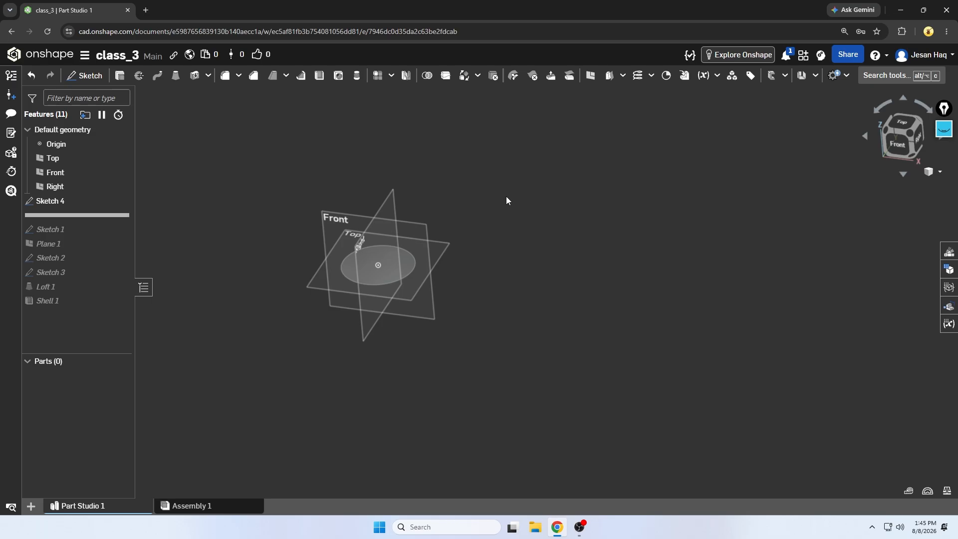
click(590, 75)
click(442, 249)
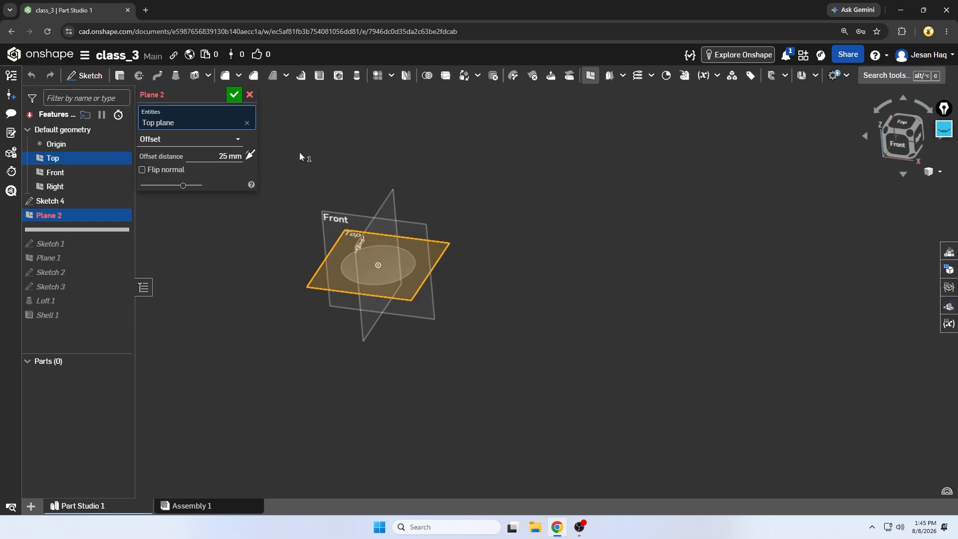
click(230, 157)
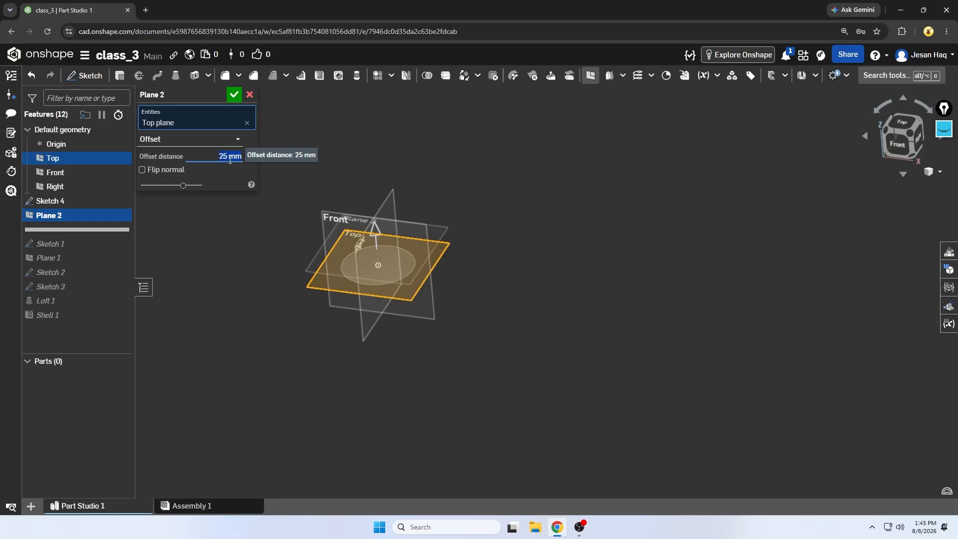
text(200)
key(Return)
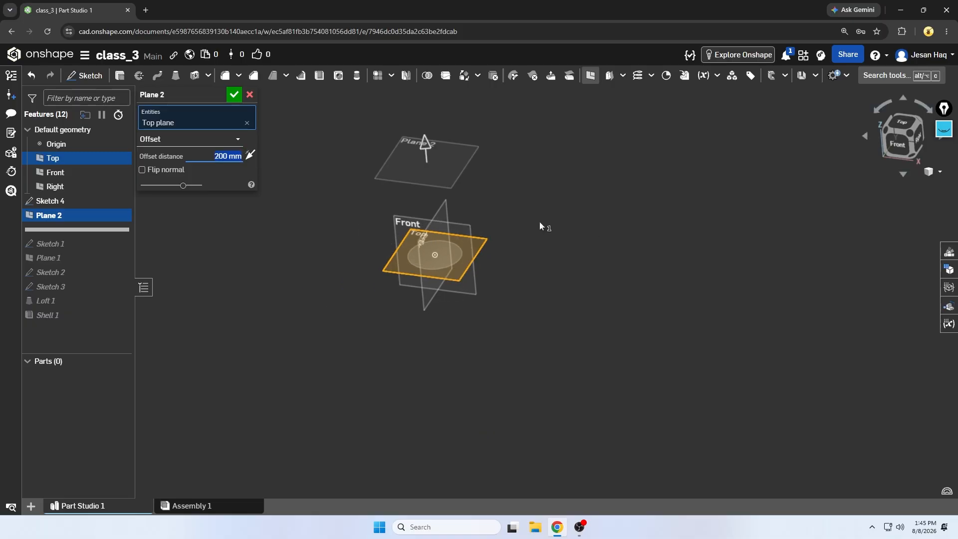
- Set the new plane's offset distance to 100 mm and accept it
mouse_move(540, 222)
right_down()
mouse_move(531, 199)
mouse_move(539, 209)
right_up()
text(1)
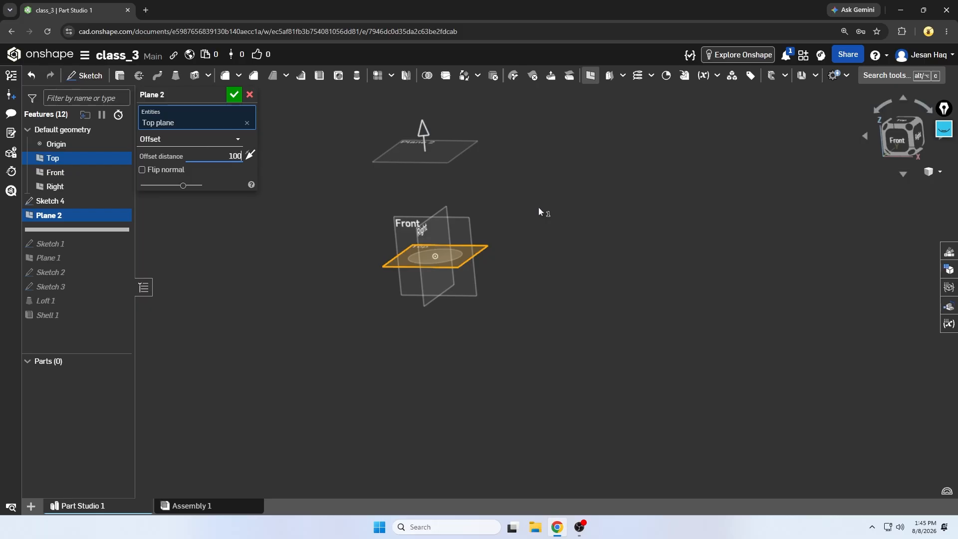
text(00)
key(Return)
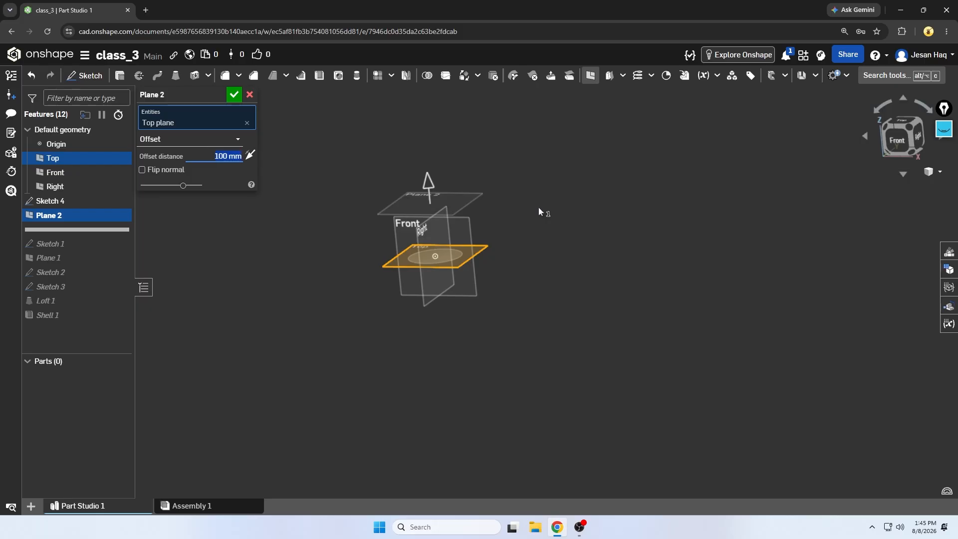
click(234, 94)
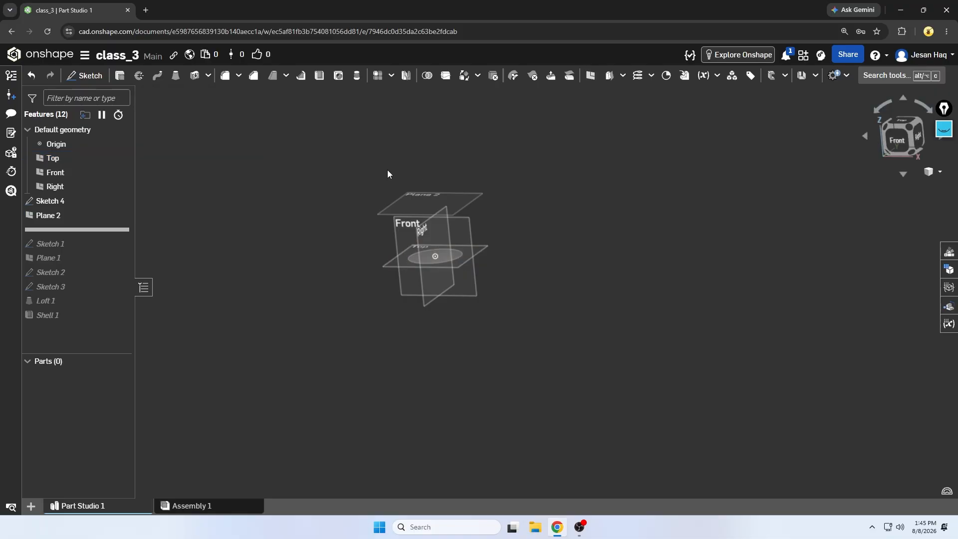
- Start a sketch on Plane 2 and draw a circle about 113 mm in diameter beside the planes, level with the origin
drag(900, 124, 913, 150)
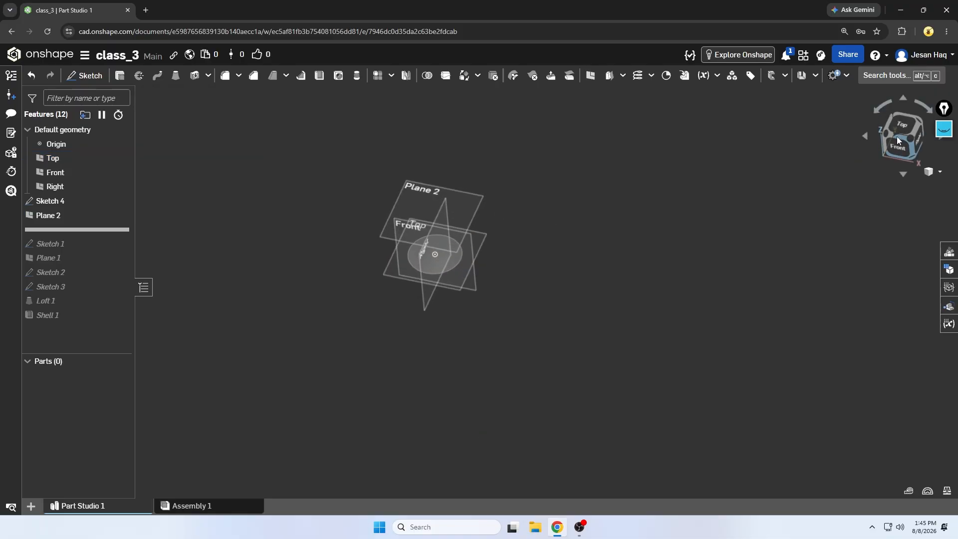
click(904, 124)
click(84, 75)
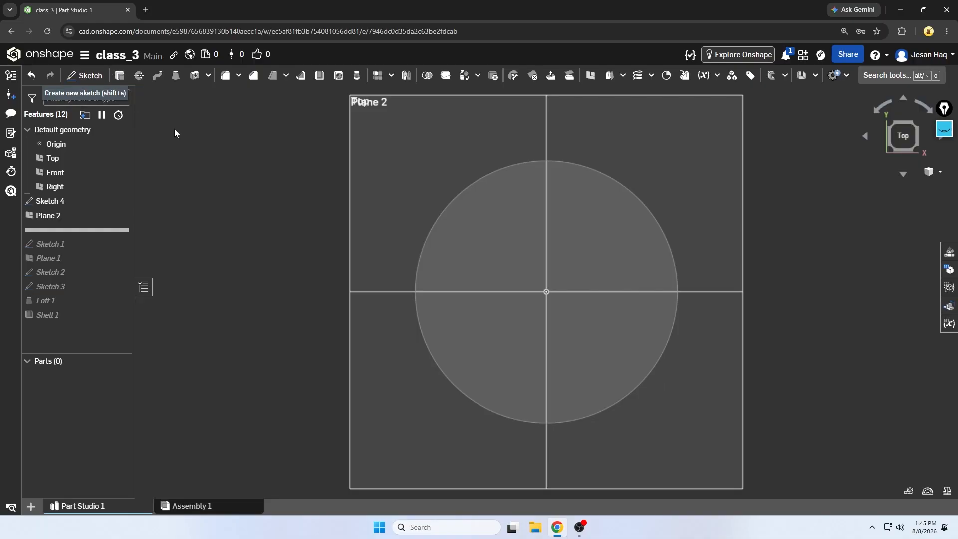
click(634, 188)
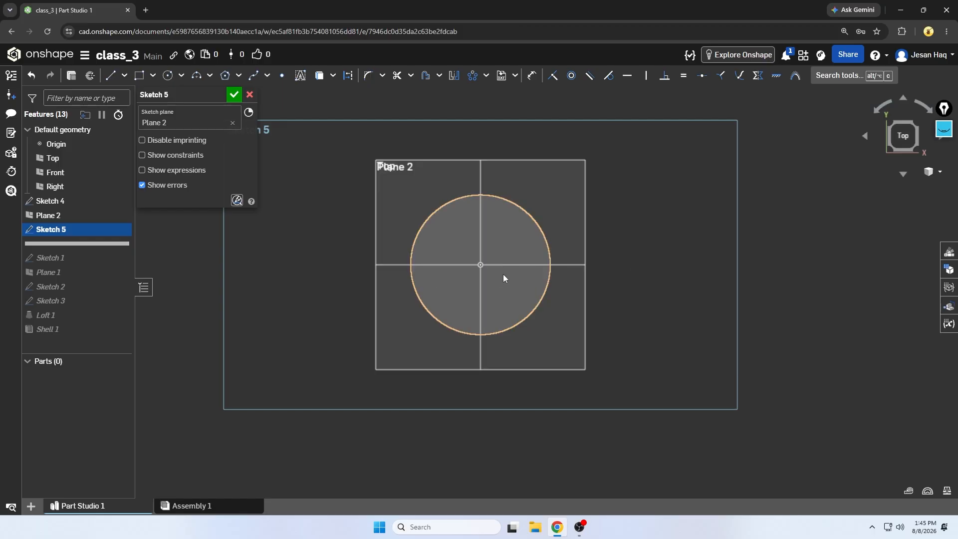
key(c)
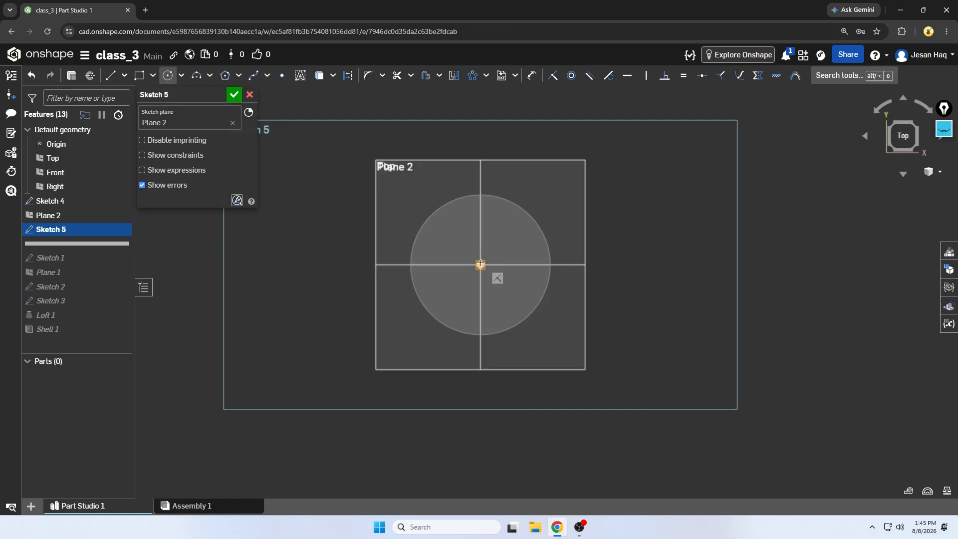
click(709, 265)
click(766, 320)
middle_drag(586, 247, 507, 263)
- Dimension the new circle's diameter as 80 mm
key(d)
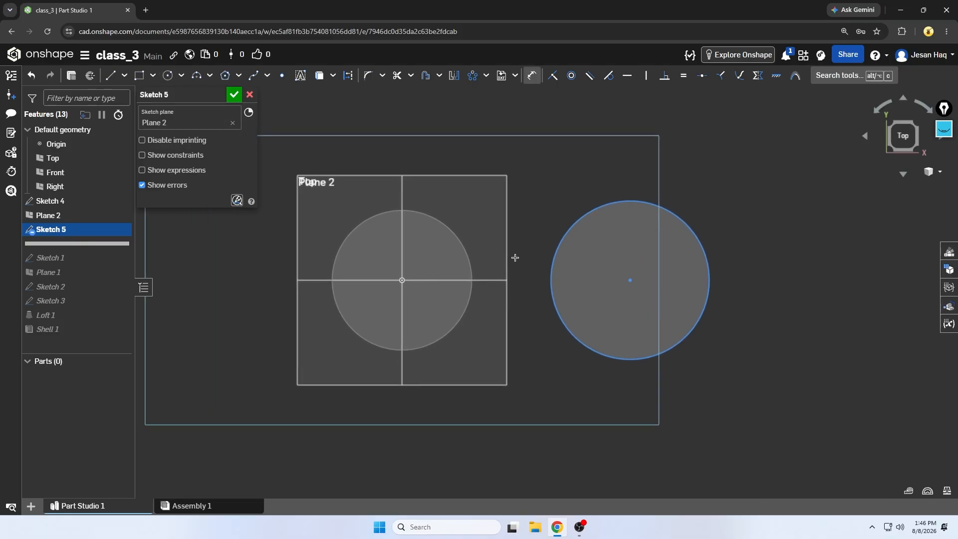
click(679, 222)
click(739, 172)
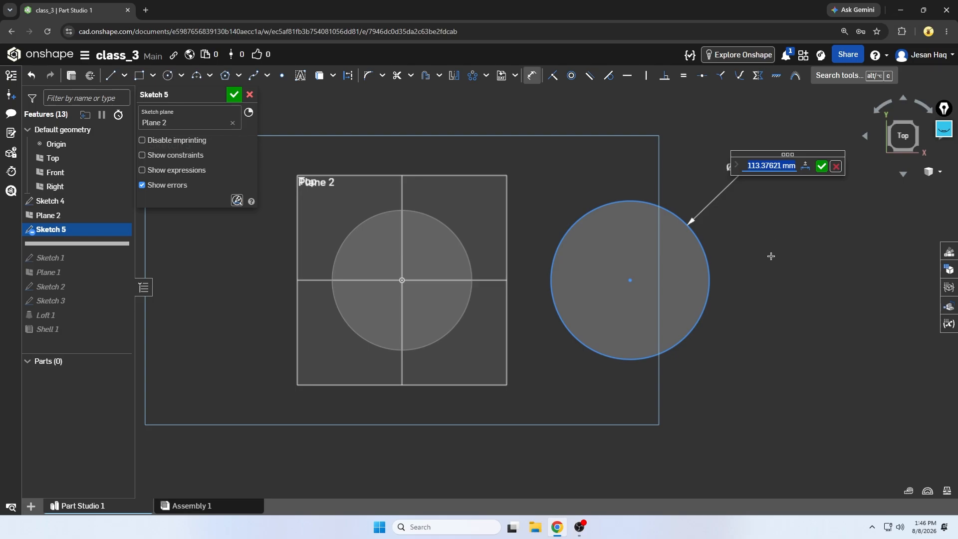
text(80)
key(Return)
- Dimension the horizontal distance from the origin to the 80 mm circle's centre as 150 mm
scroll(599, 294, down, 3)
mouse_move(574, 290)
right_down()
mouse_move(552, 284)
mouse_move(499, 297)
right_up()
key(n)
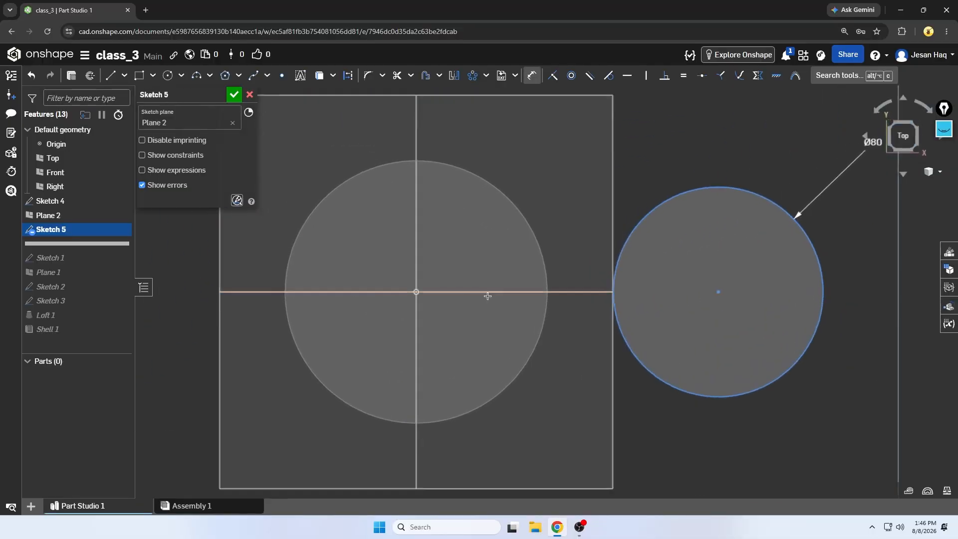
click(719, 293)
middle_drag(587, 145, 601, 237)
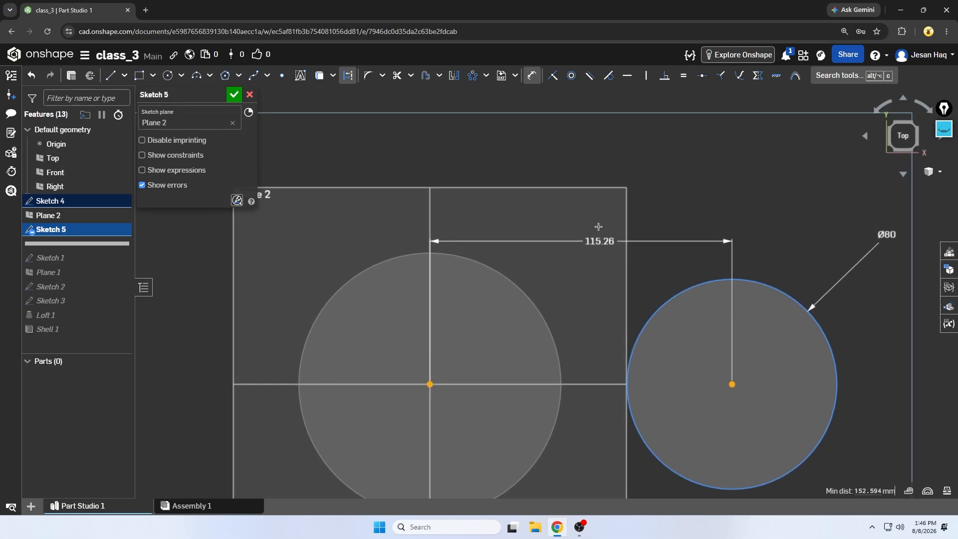
click(602, 122)
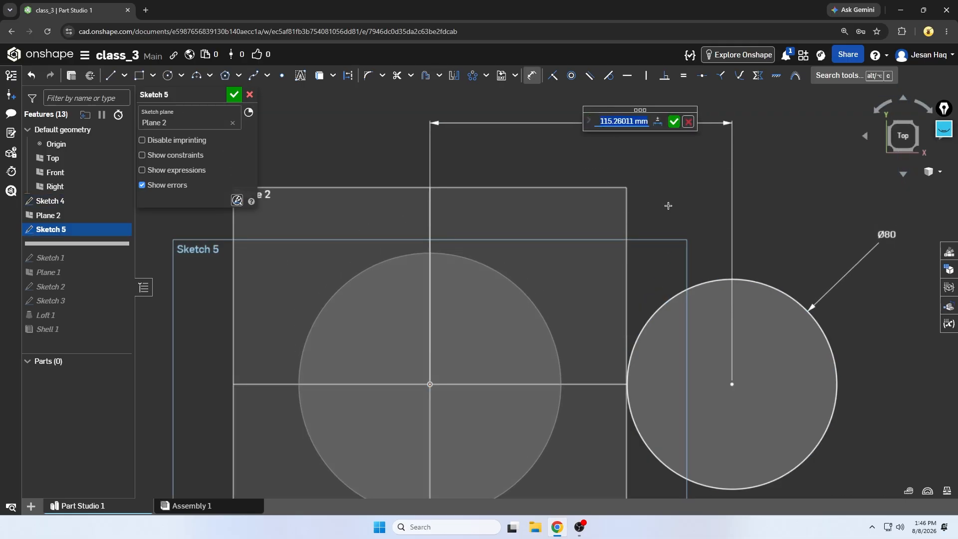
text(150)
key(Return)
- Set the distance between the origin and the 80 mm circle's centre to 200 mm and finish the sketch
scroll(668, 205, down, 5)
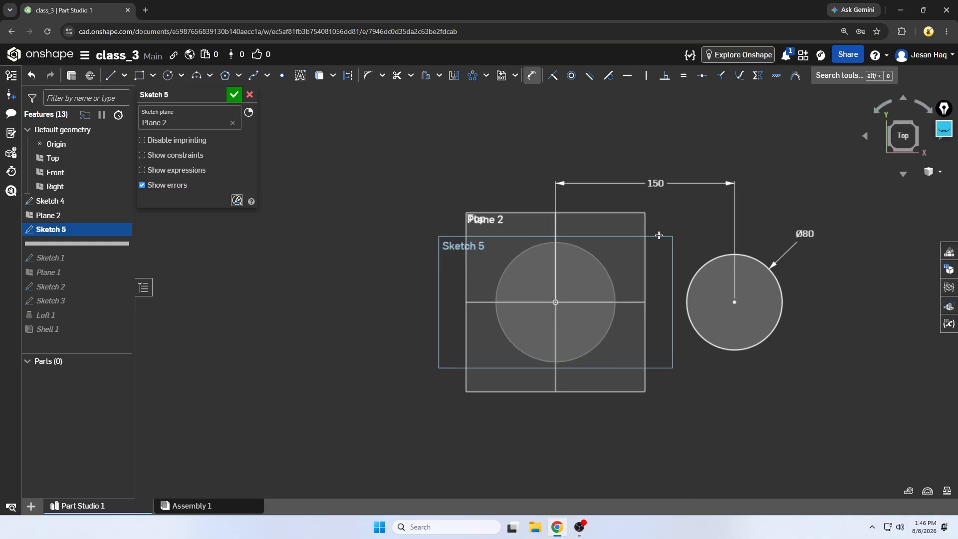
mouse_move(669, 206)
right_down()
mouse_move(572, 254)
mouse_move(669, 219)
right_up()
key(Escape)
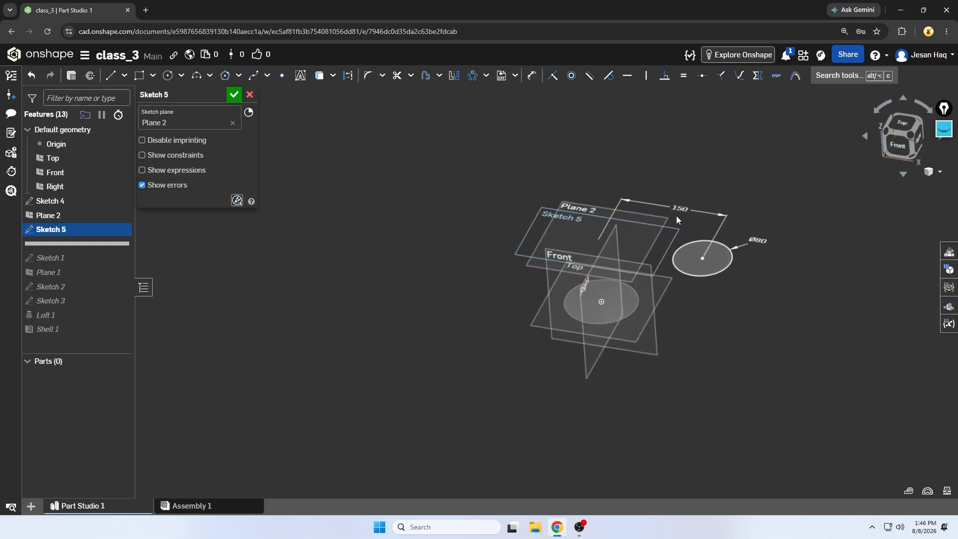
double_click(680, 210)
text(200)
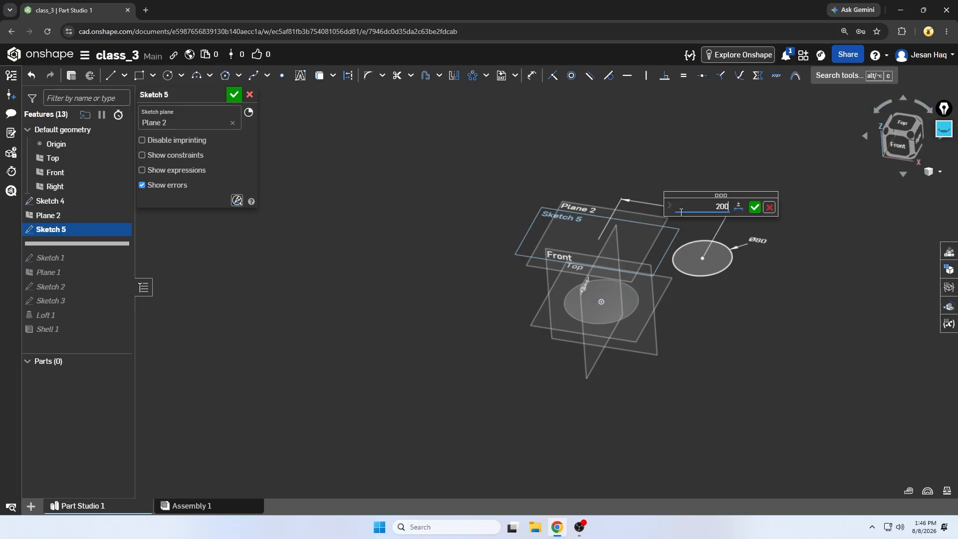
key(Return)
scroll(589, 229, down, 3)
mouse_move(589, 229)
right_down()
mouse_move(528, 195)
mouse_move(528, 240)
mouse_move(519, 237)
right_up()
click(234, 96)
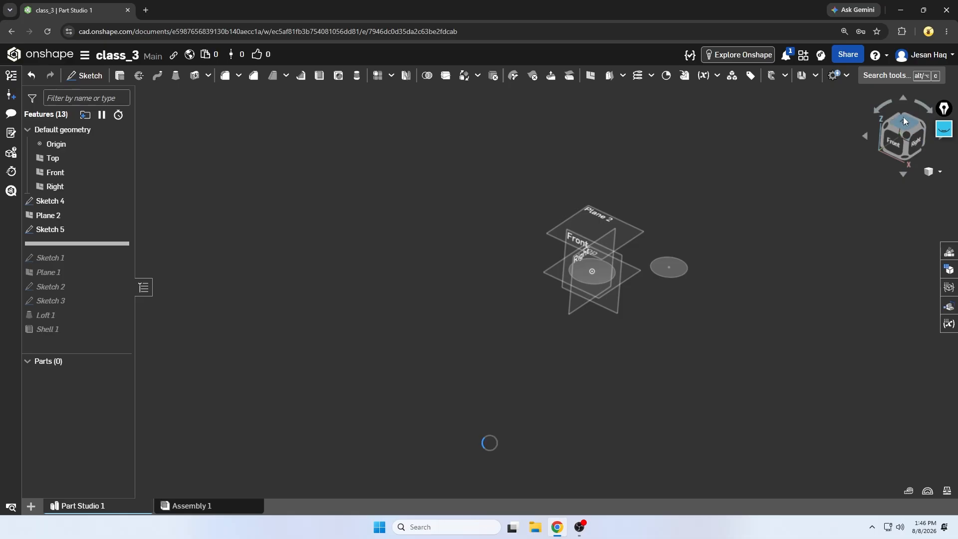
key(shift+1)
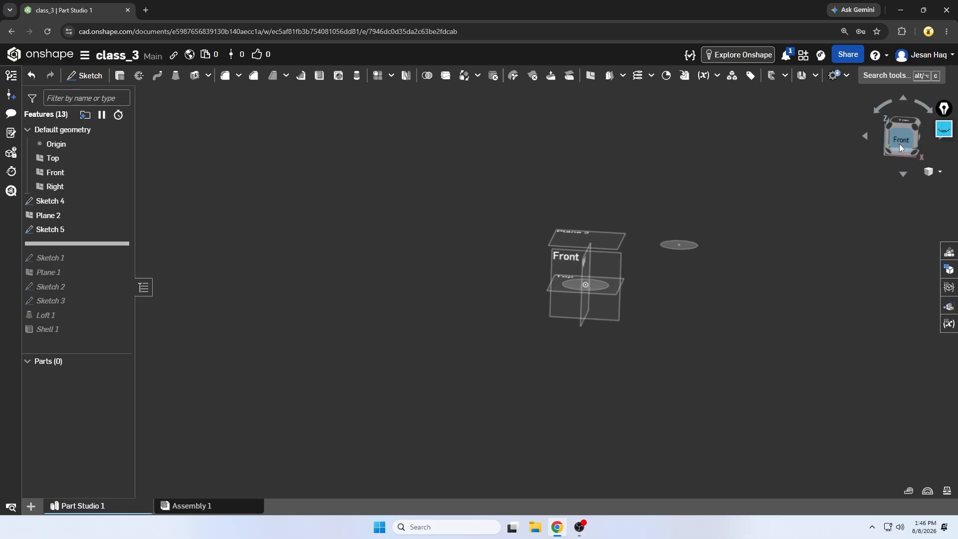
key(shift+7)
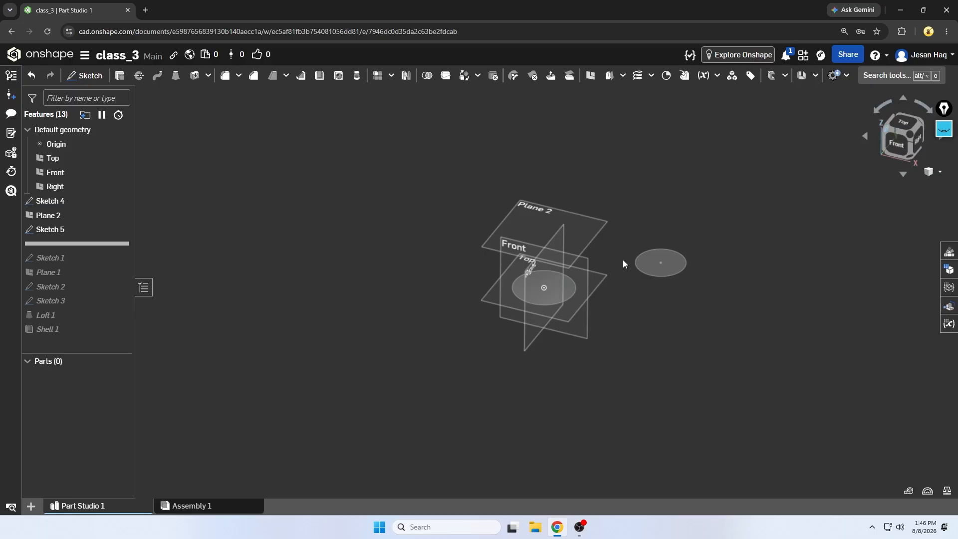
click(904, 155)
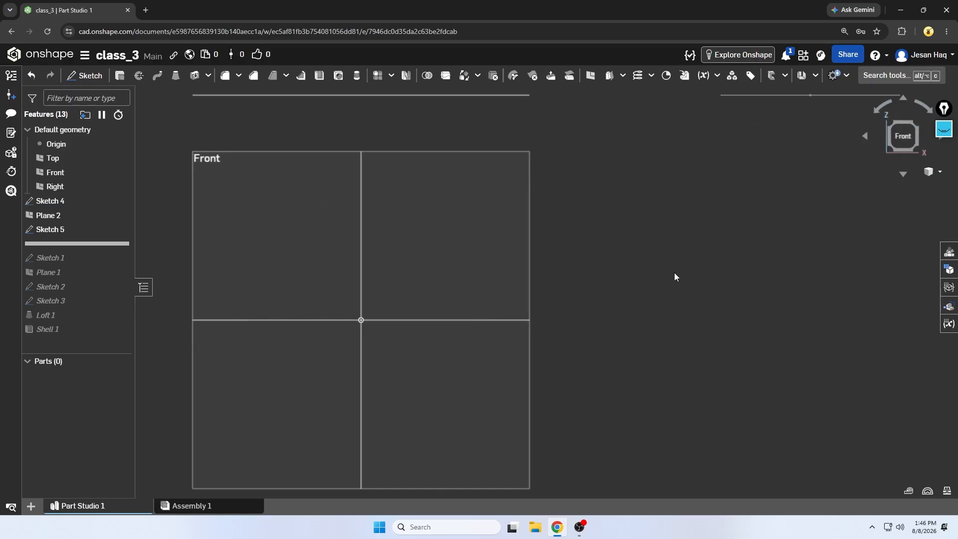
key(shift+7)
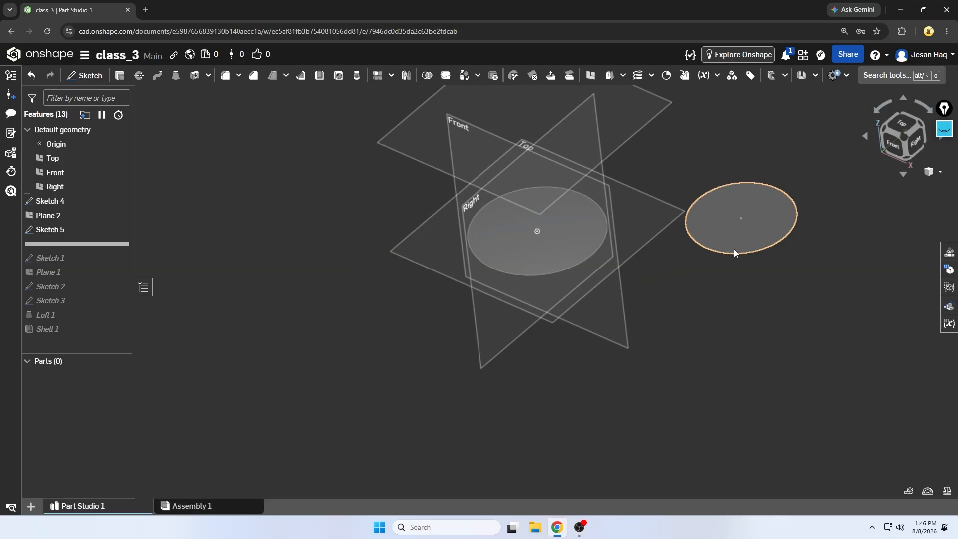
right_drag(719, 303, 742, 277)
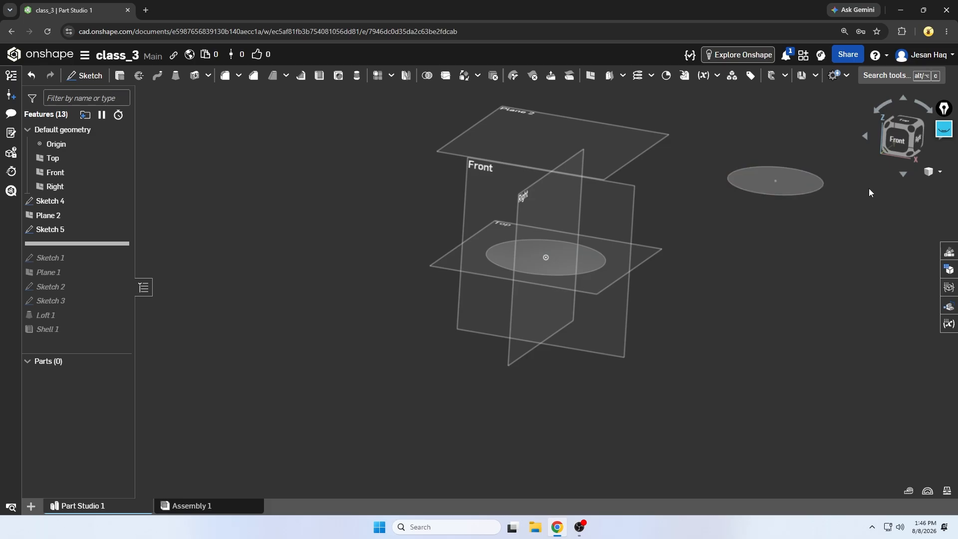
middle_drag(564, 284, 529, 337)
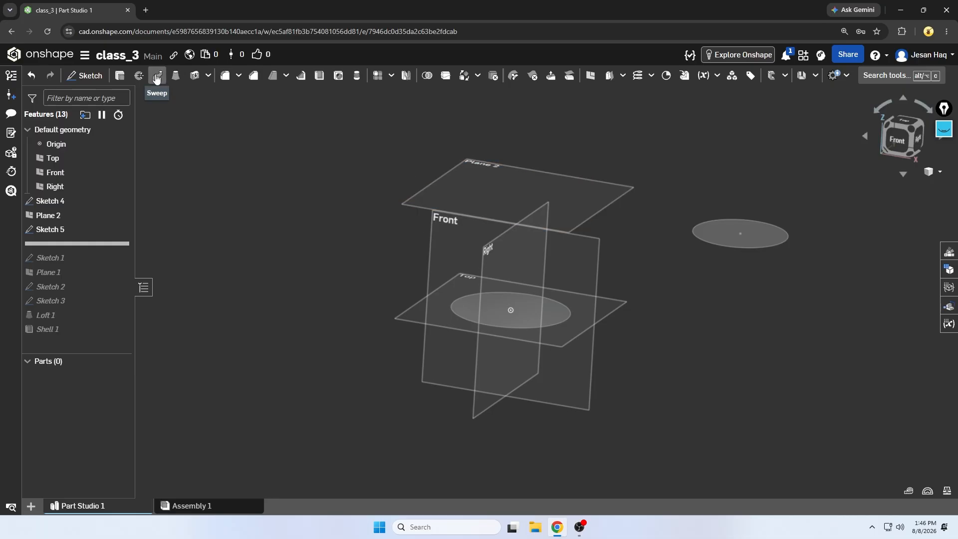
- Try to loft a solid between the 100 mm circle and the 80 mm circle, using no end conditions or guides
click(176, 76)
click(469, 311)
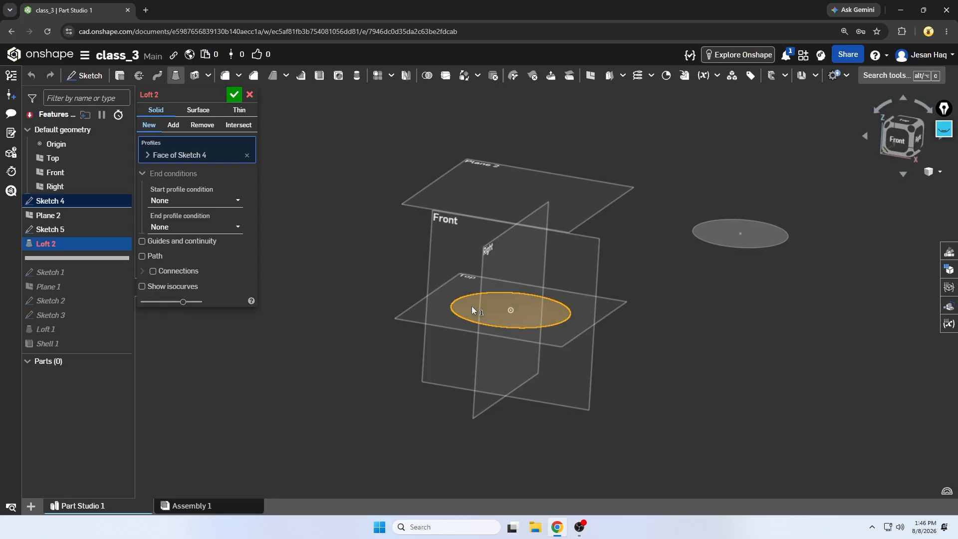
click(762, 237)
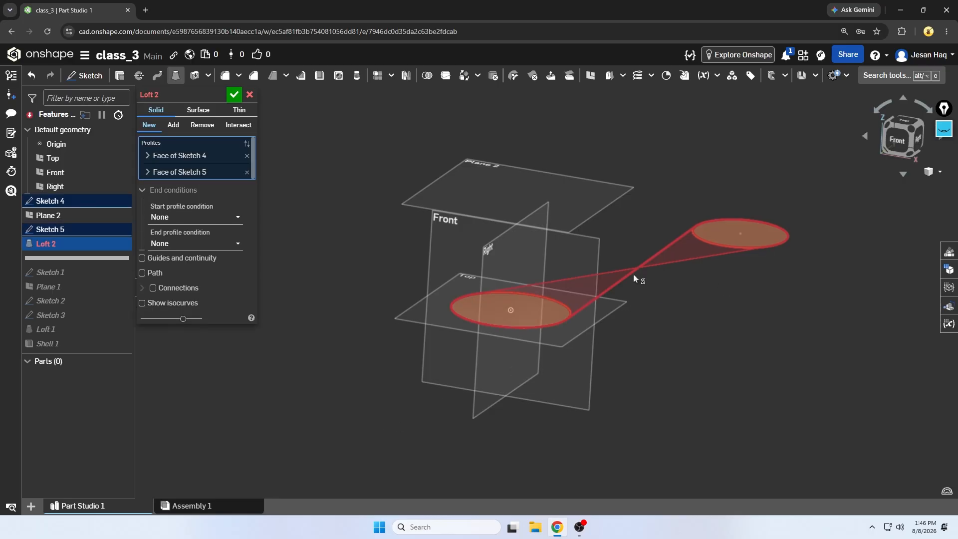
right_drag(634, 276, 712, 273)
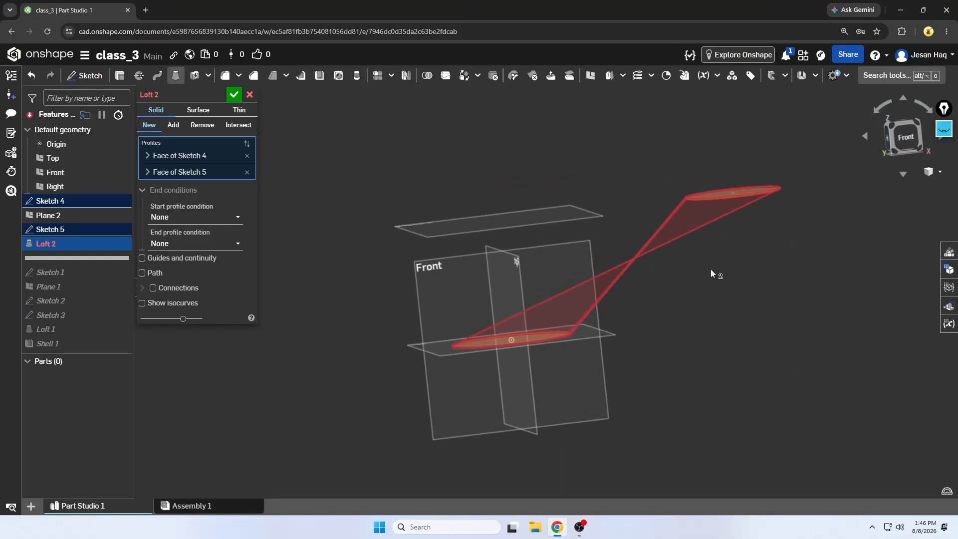
click(902, 135)
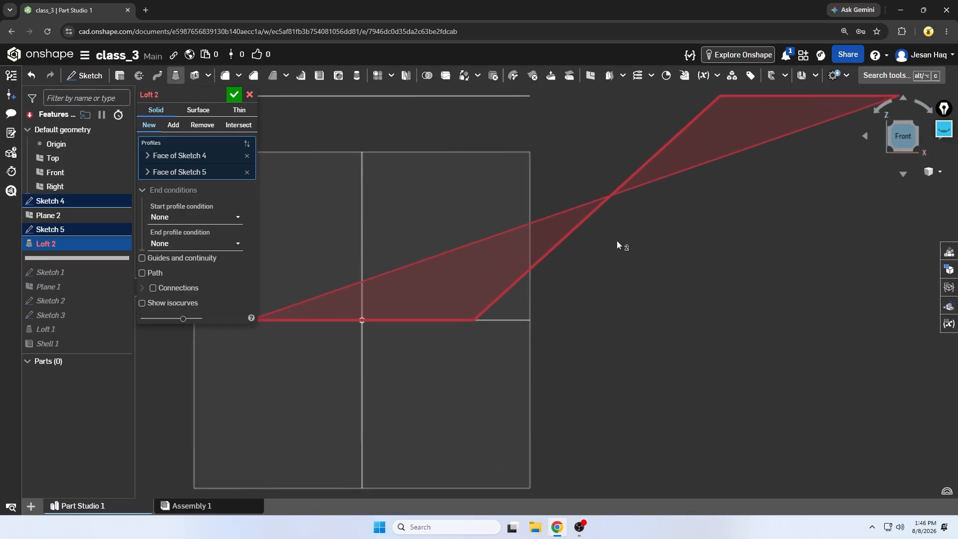
scroll(635, 266, down, 3)
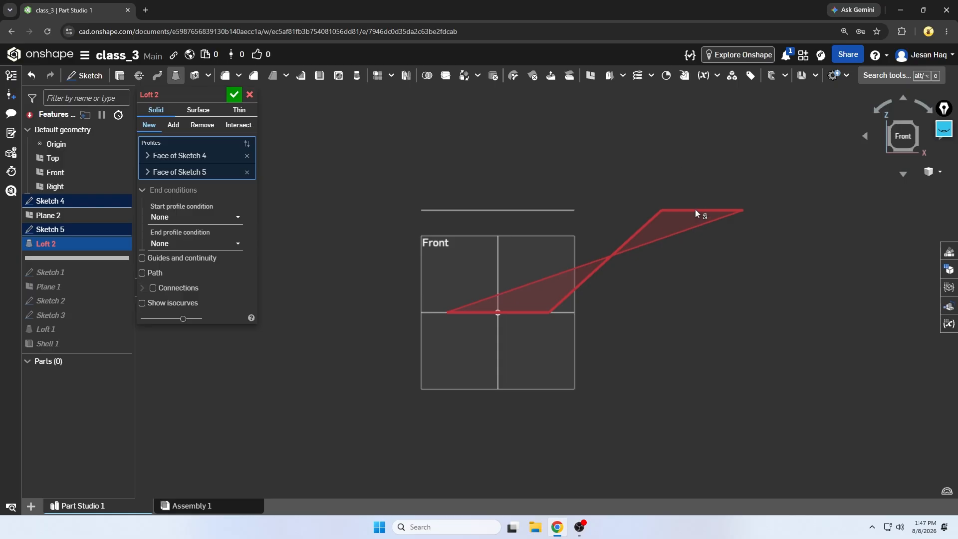
click(250, 95)
- Discard the unfinished loft and start a new sketch on the Front plane
key(shift+7)
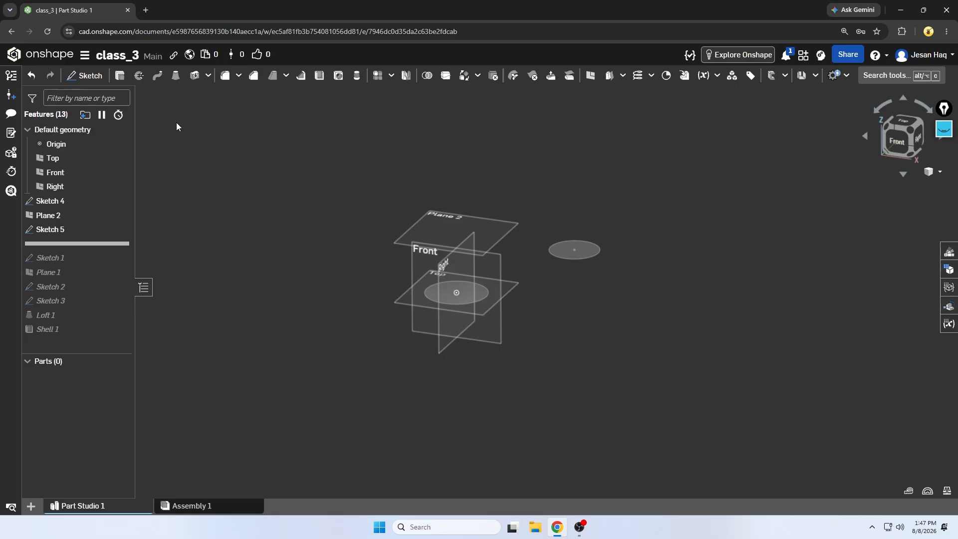
click(83, 76)
scroll(406, 300, up, 2)
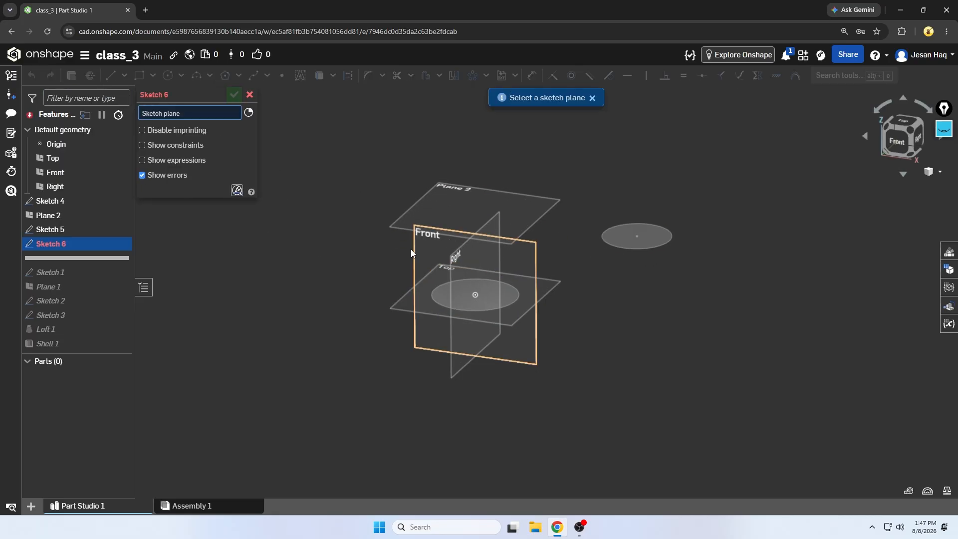
click(421, 260)
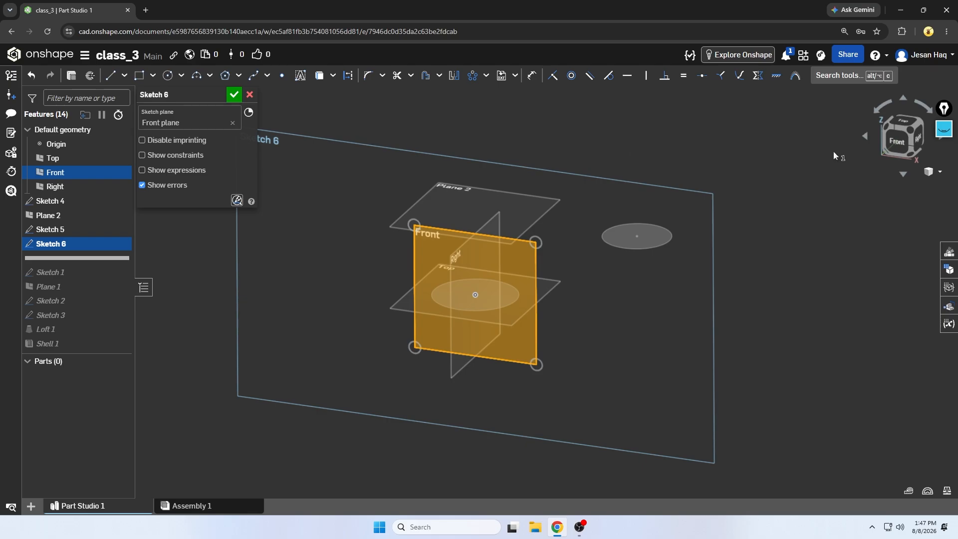
click(897, 146)
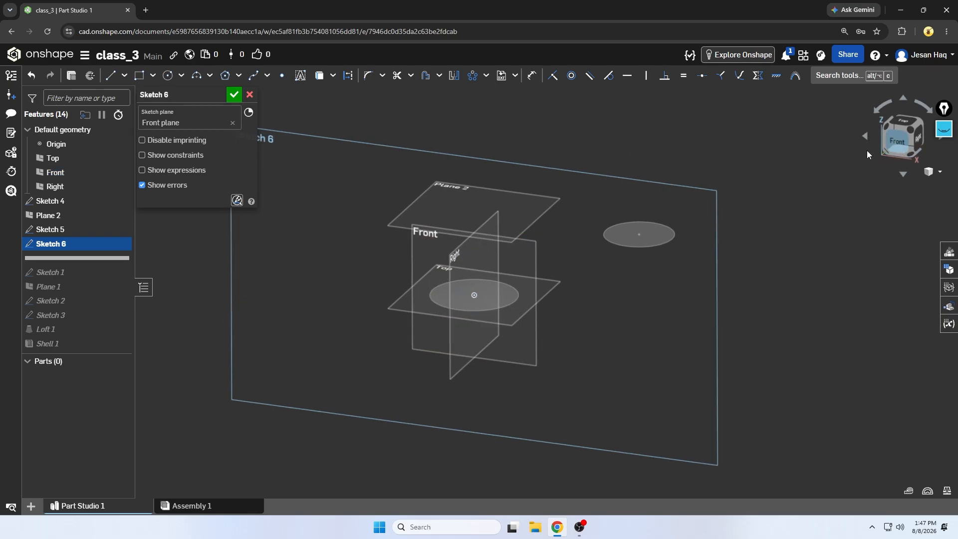
scroll(451, 239, down, 2)
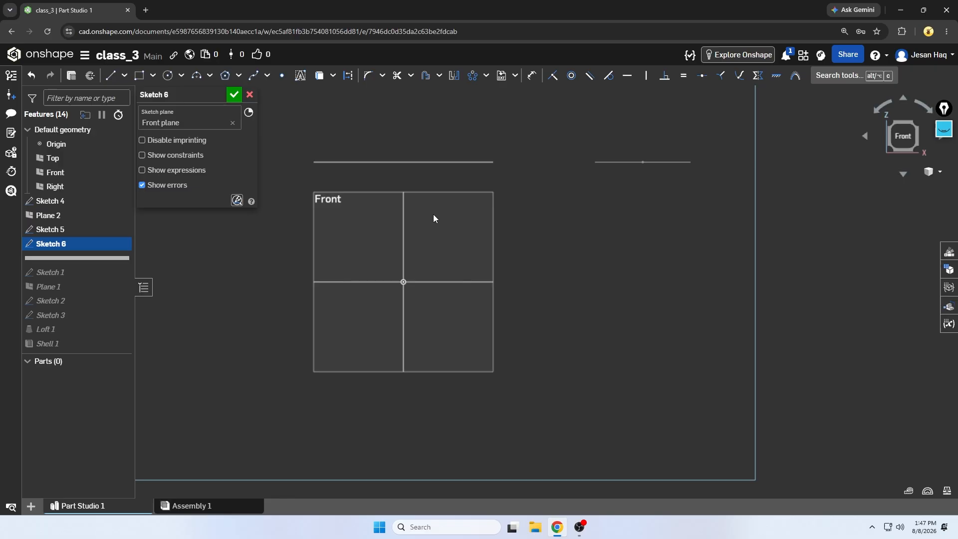
- Draw a three-point arc bulging upward from the origin to the 80 mm circle's centre, with a radius of about 123 mm
click(210, 77)
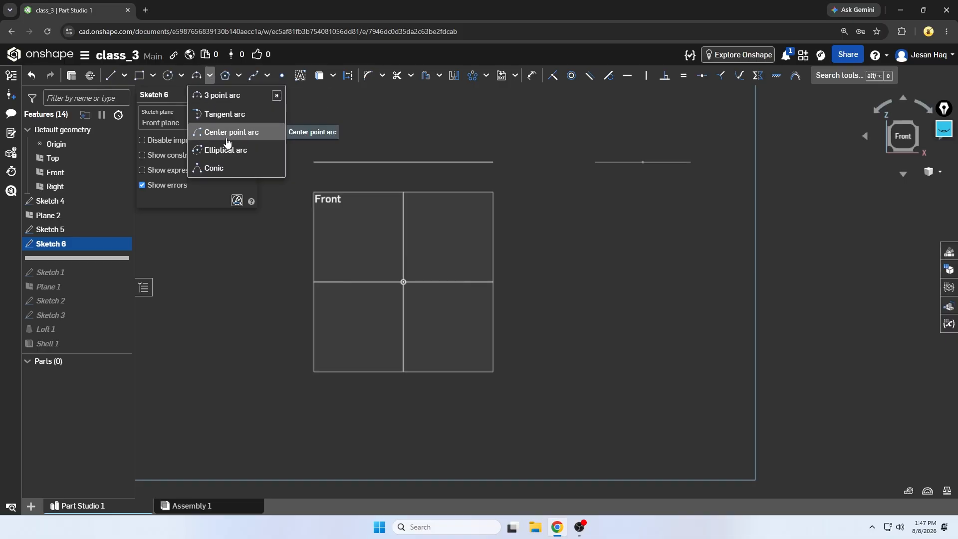
click(233, 97)
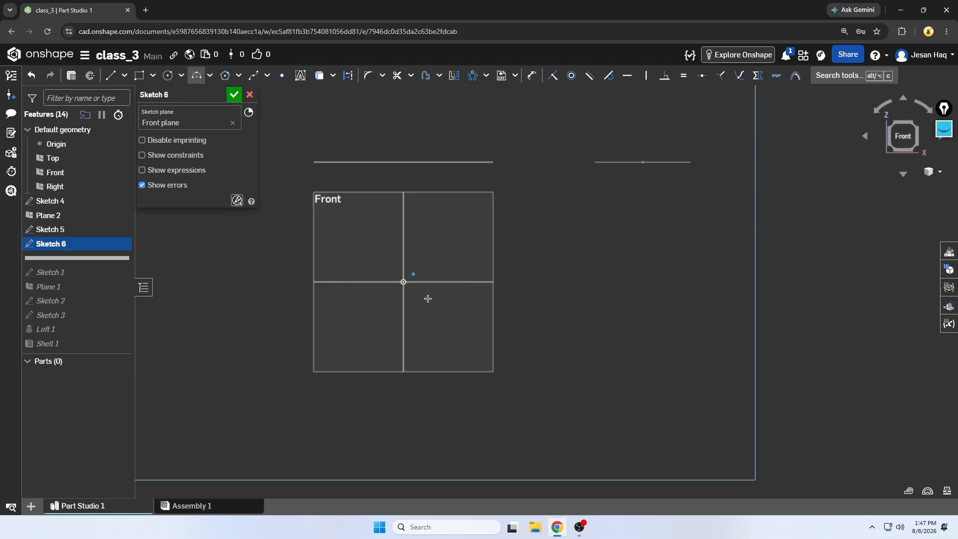
click(643, 163)
middle_drag(520, 111, 532, 148)
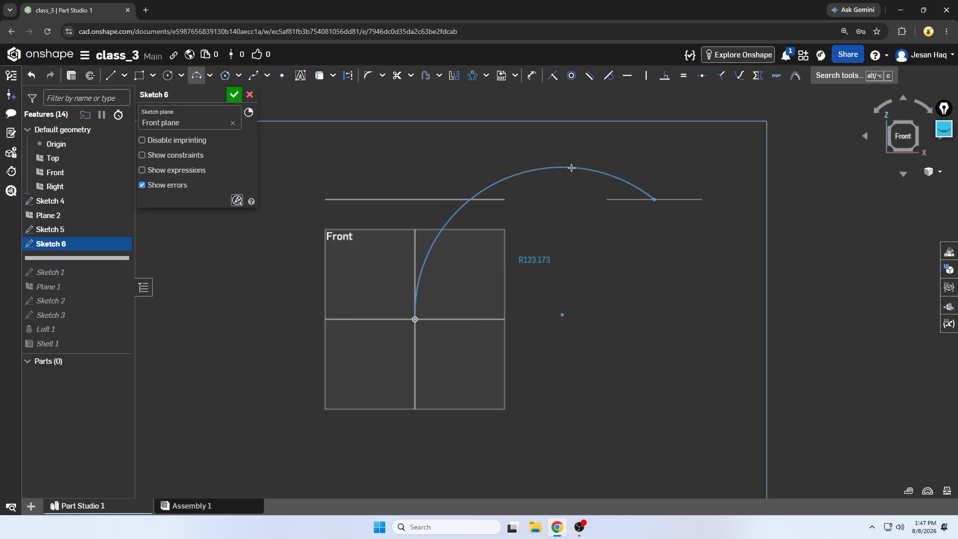
click(572, 168)
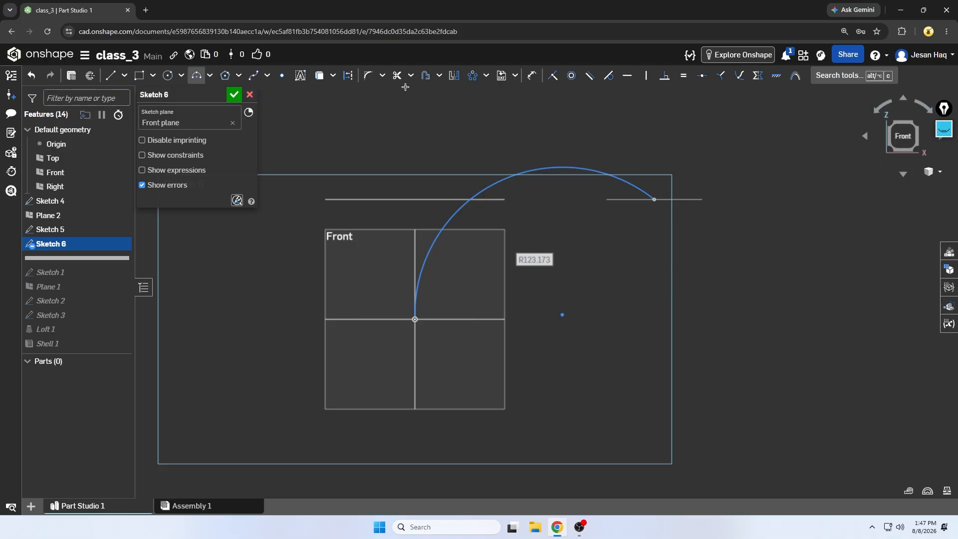
- Make the arc tangent to the vertical Right plane line through the origin and finish the sketch
click(609, 75)
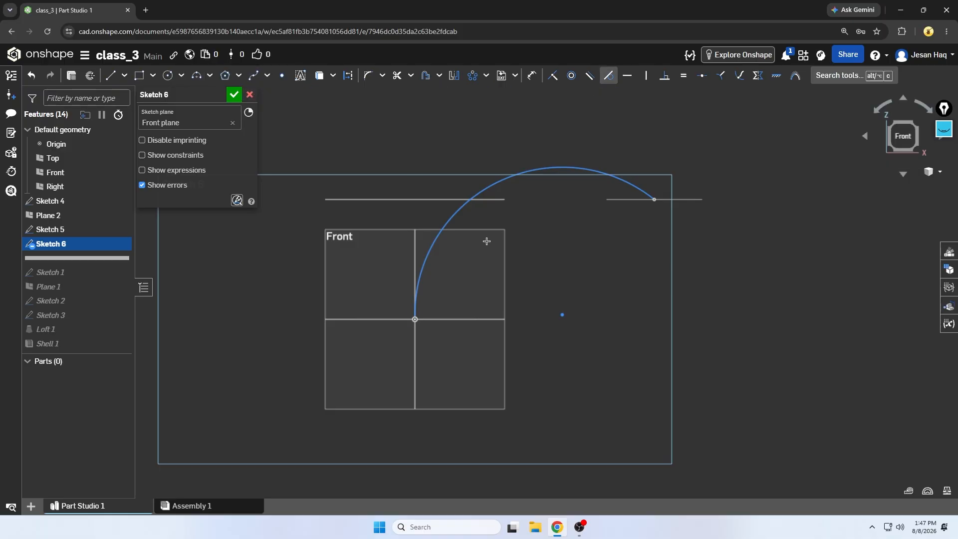
scroll(422, 284, up, 3)
click(411, 270)
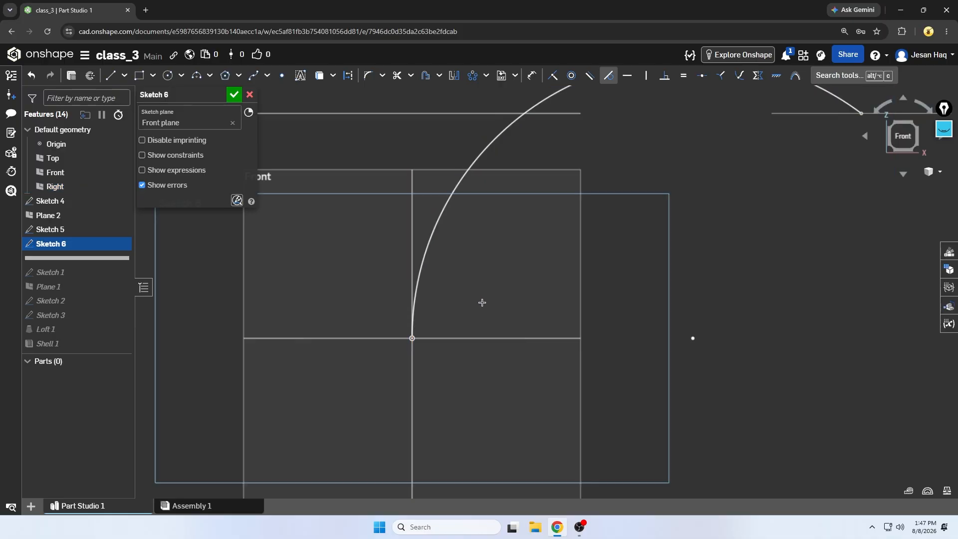
scroll(449, 301, down, 5)
scroll(634, 260, up, 2)
scroll(614, 245, down, 3)
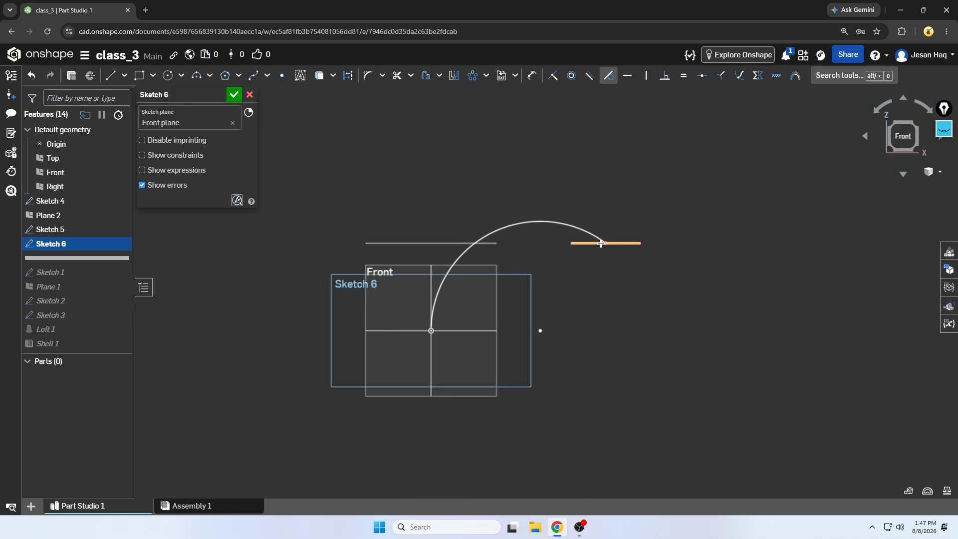
click(234, 95)
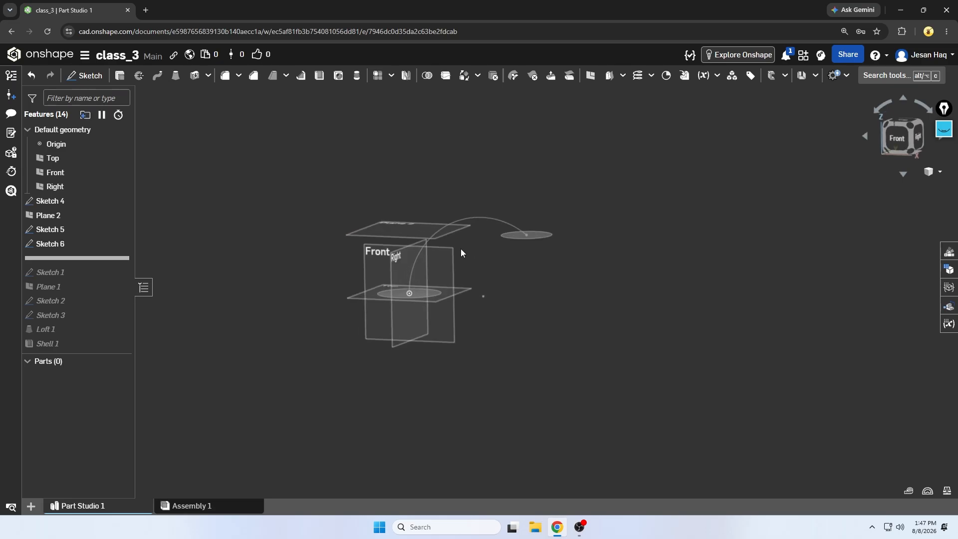
- Start a solid loft with the 100 mm circle and the offset 80 mm circle as its profiles
right_drag(480, 253, 457, 243)
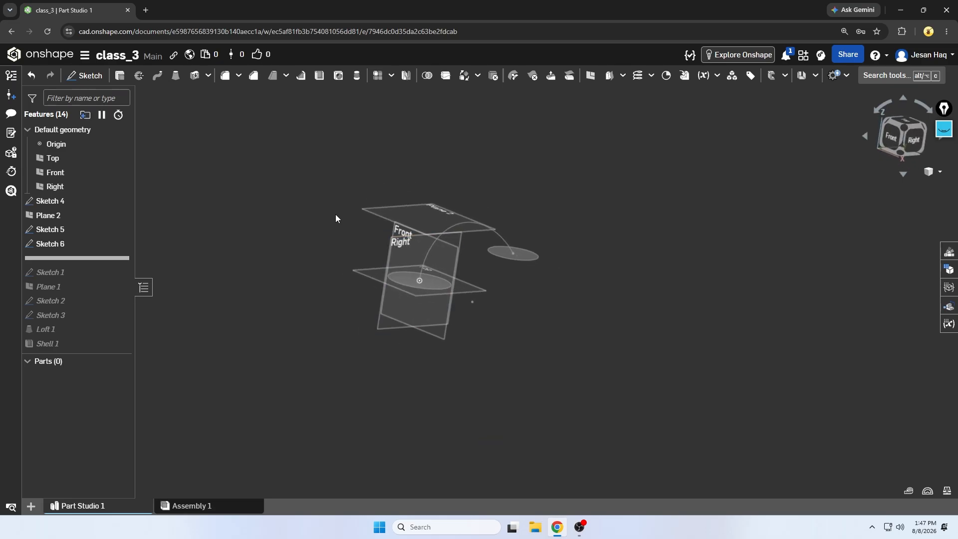
click(175, 76)
scroll(405, 284, up, 3)
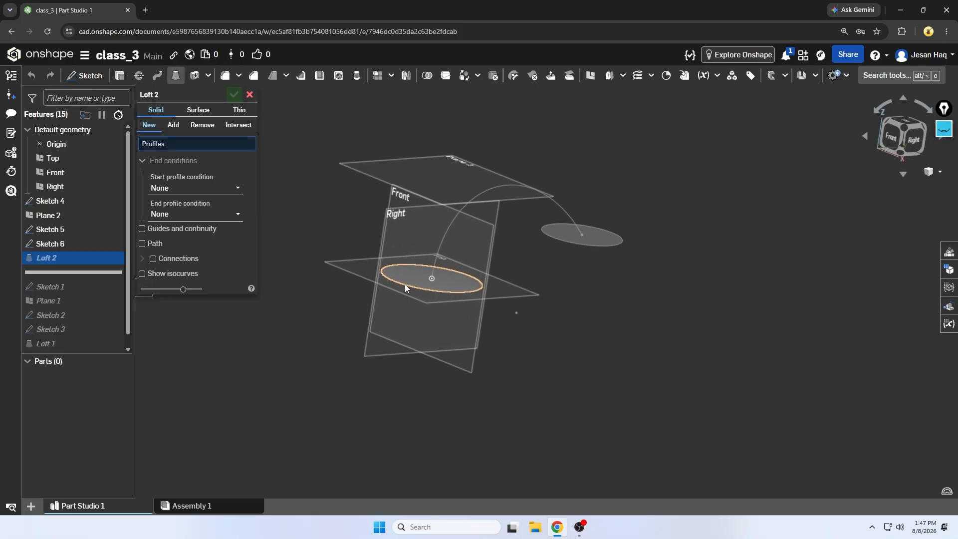
click(412, 280)
click(582, 249)
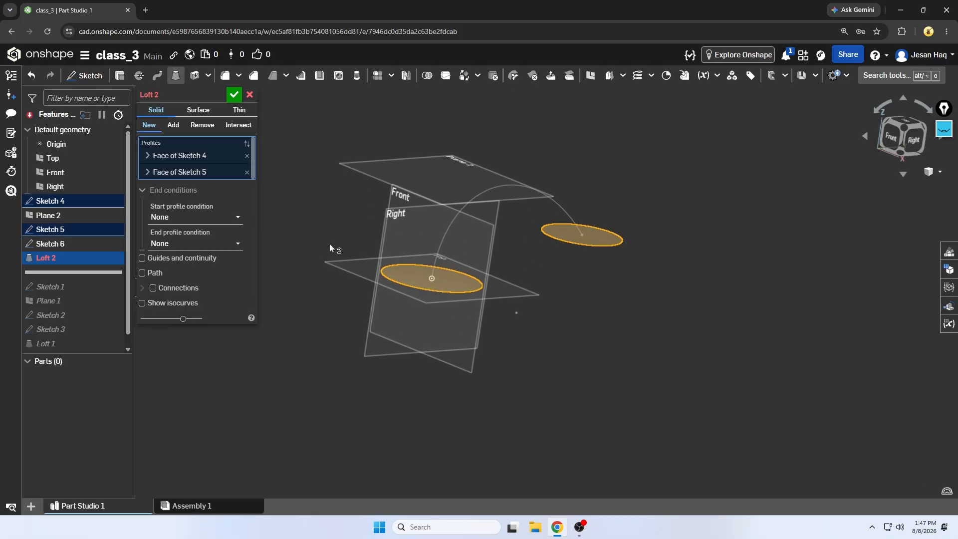
- Use the sketched arc as the loft's path and complete the loft
click(142, 273)
click(454, 226)
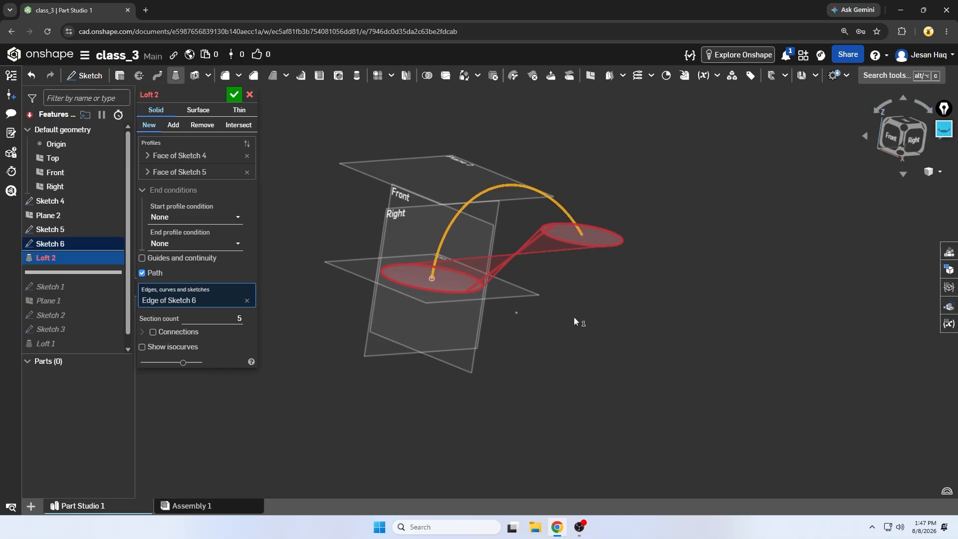
scroll(581, 302, down, 2)
right_drag(581, 302, 597, 250)
click(899, 145)
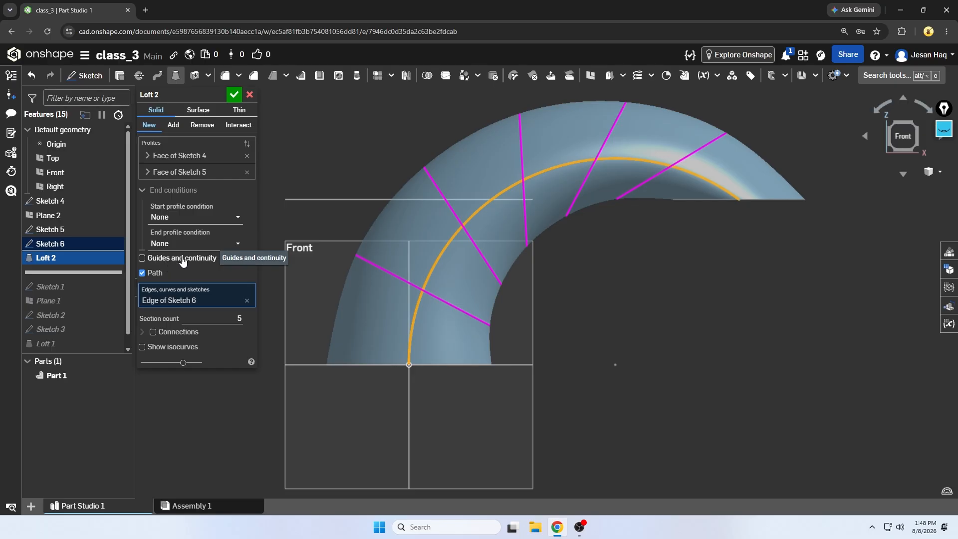
right_drag(503, 338, 483, 346)
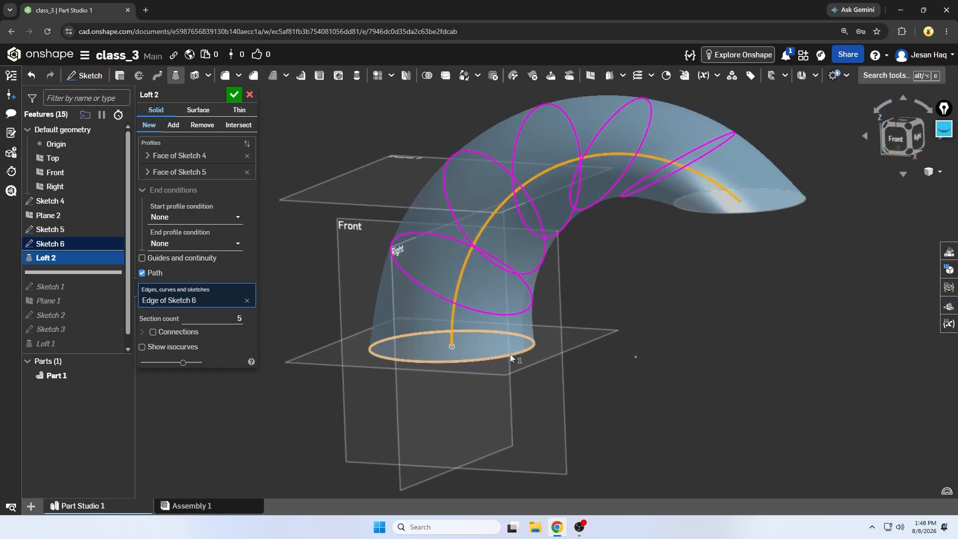
click(893, 140)
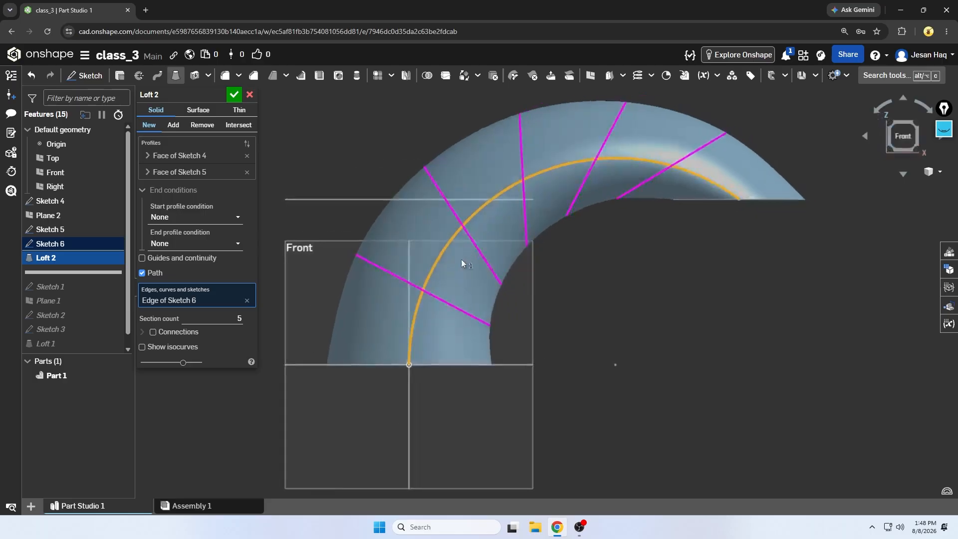
click(234, 94)
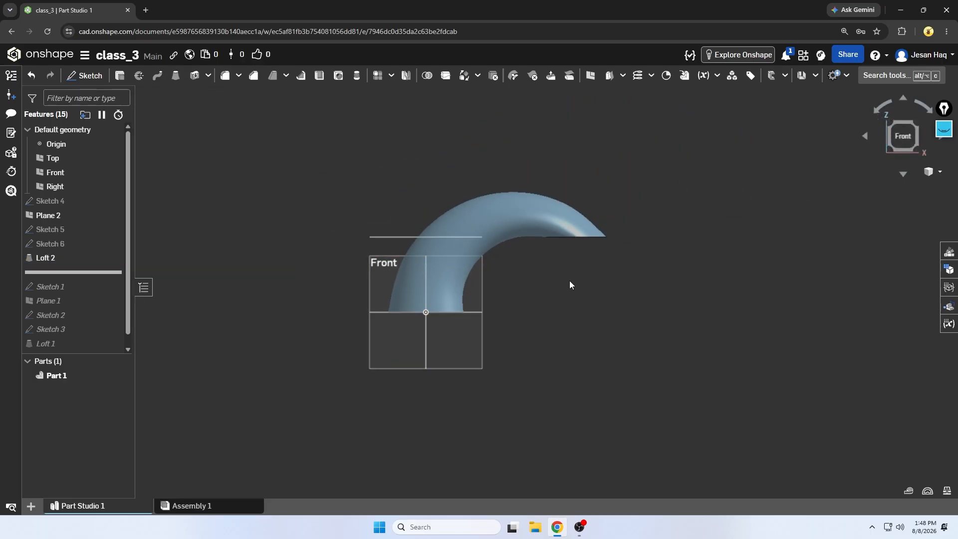
- Start a shell on the curved loft with both circular end faces selected for removal
right_drag(571, 280, 519, 275)
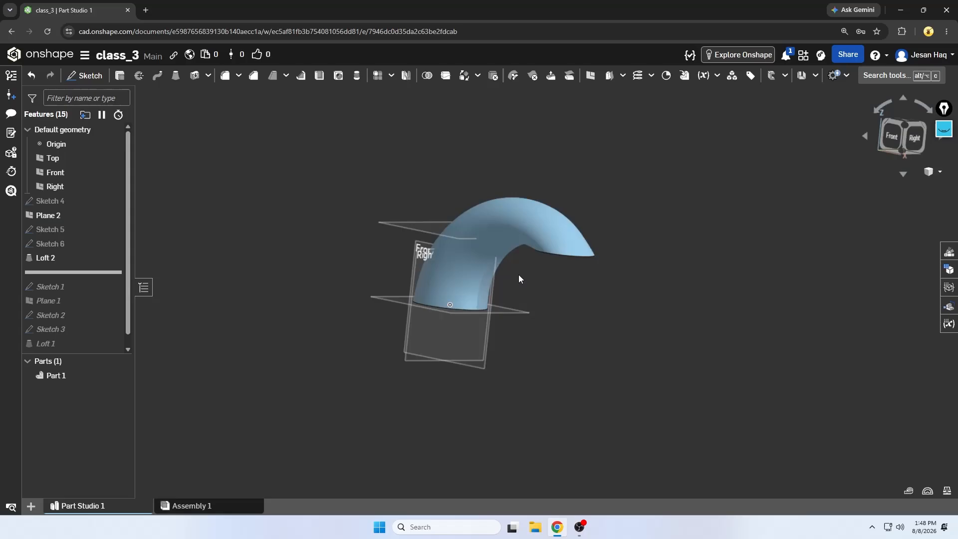
click(318, 80)
right_drag(331, 219, 424, 333)
scroll(424, 333, up, 3)
click(467, 329)
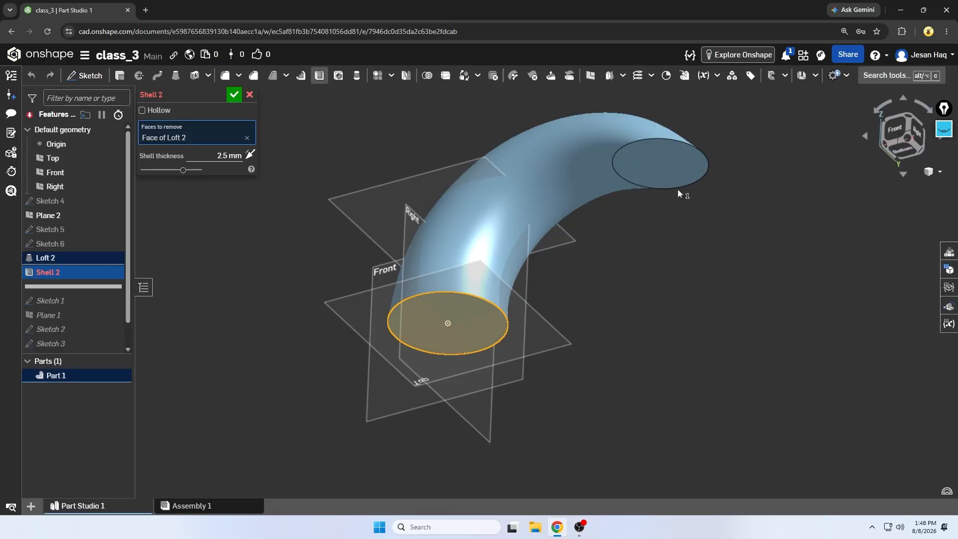
click(642, 168)
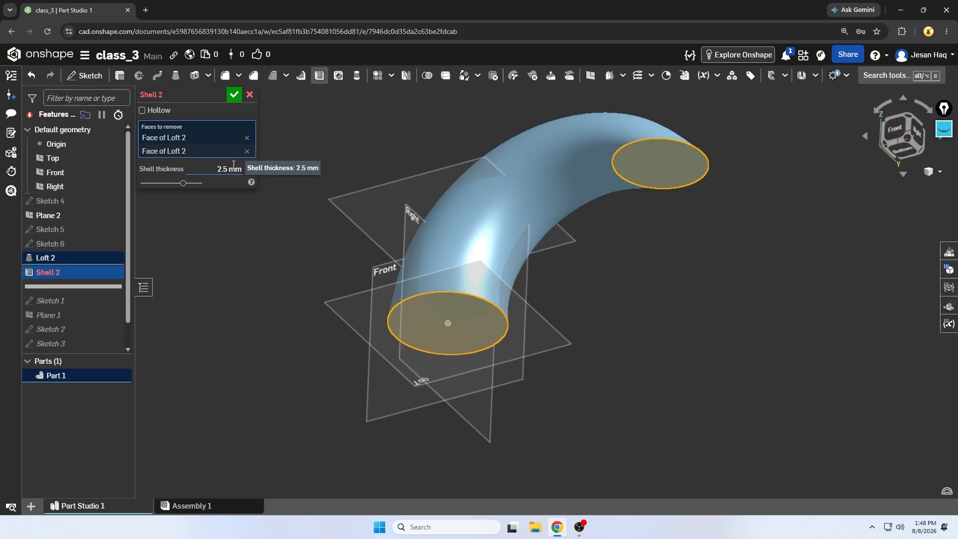
- Set the shell thickness to 1 mm, reselect the smaller end face for removal, and complete the shell
click(247, 151)
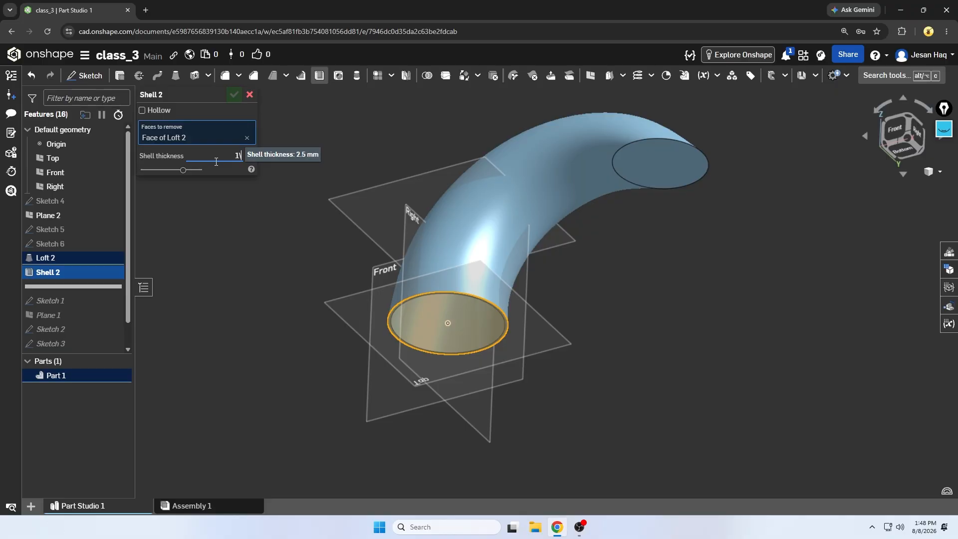
double_click(232, 152)
text(1)
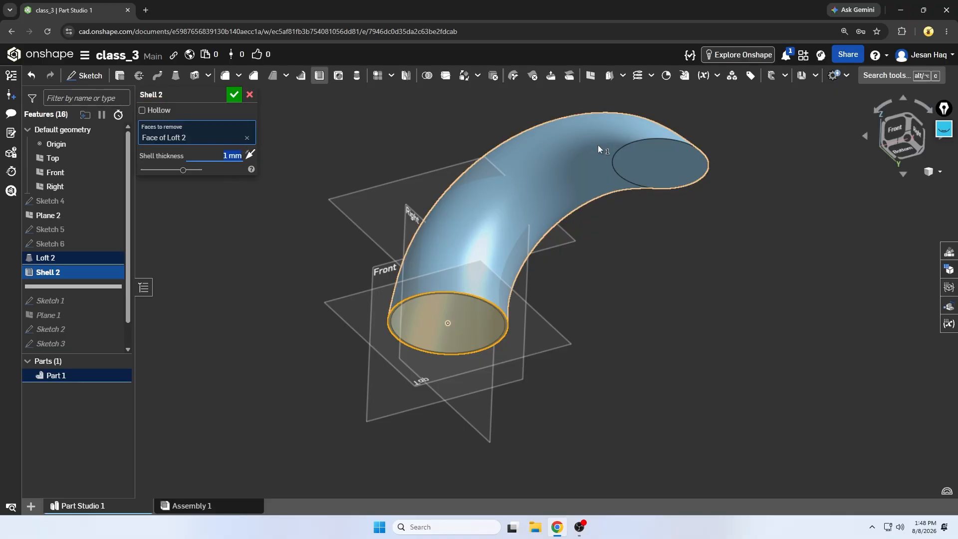
click(659, 165)
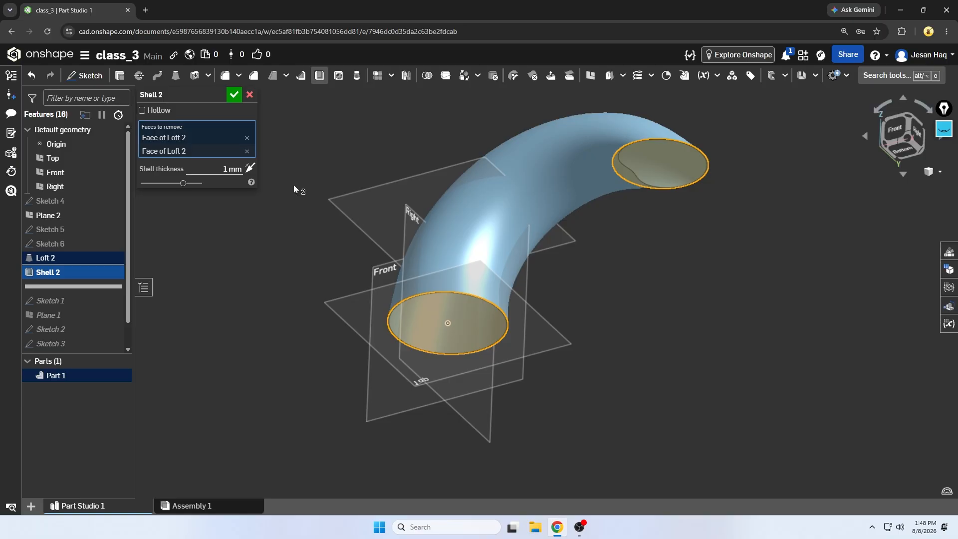
right_drag(673, 178, 555, 262)
click(234, 94)
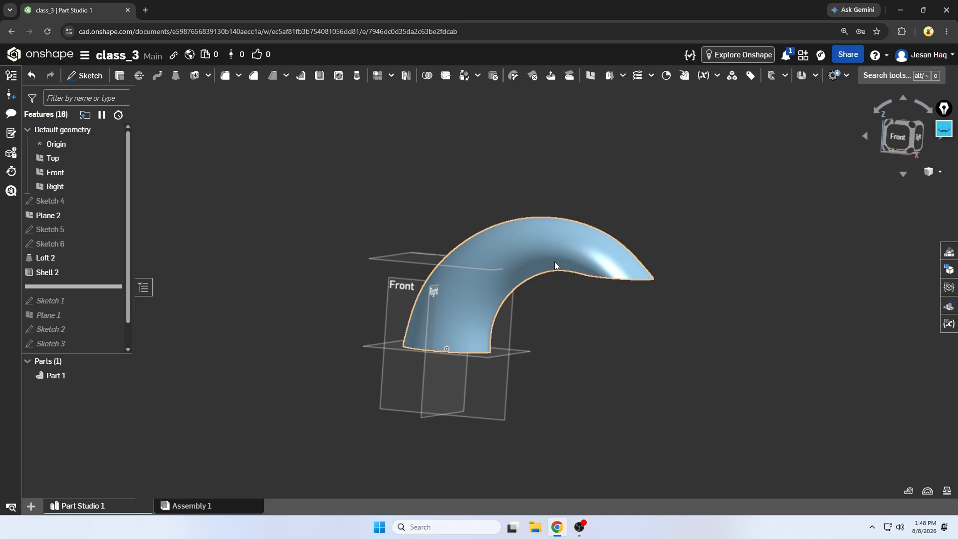